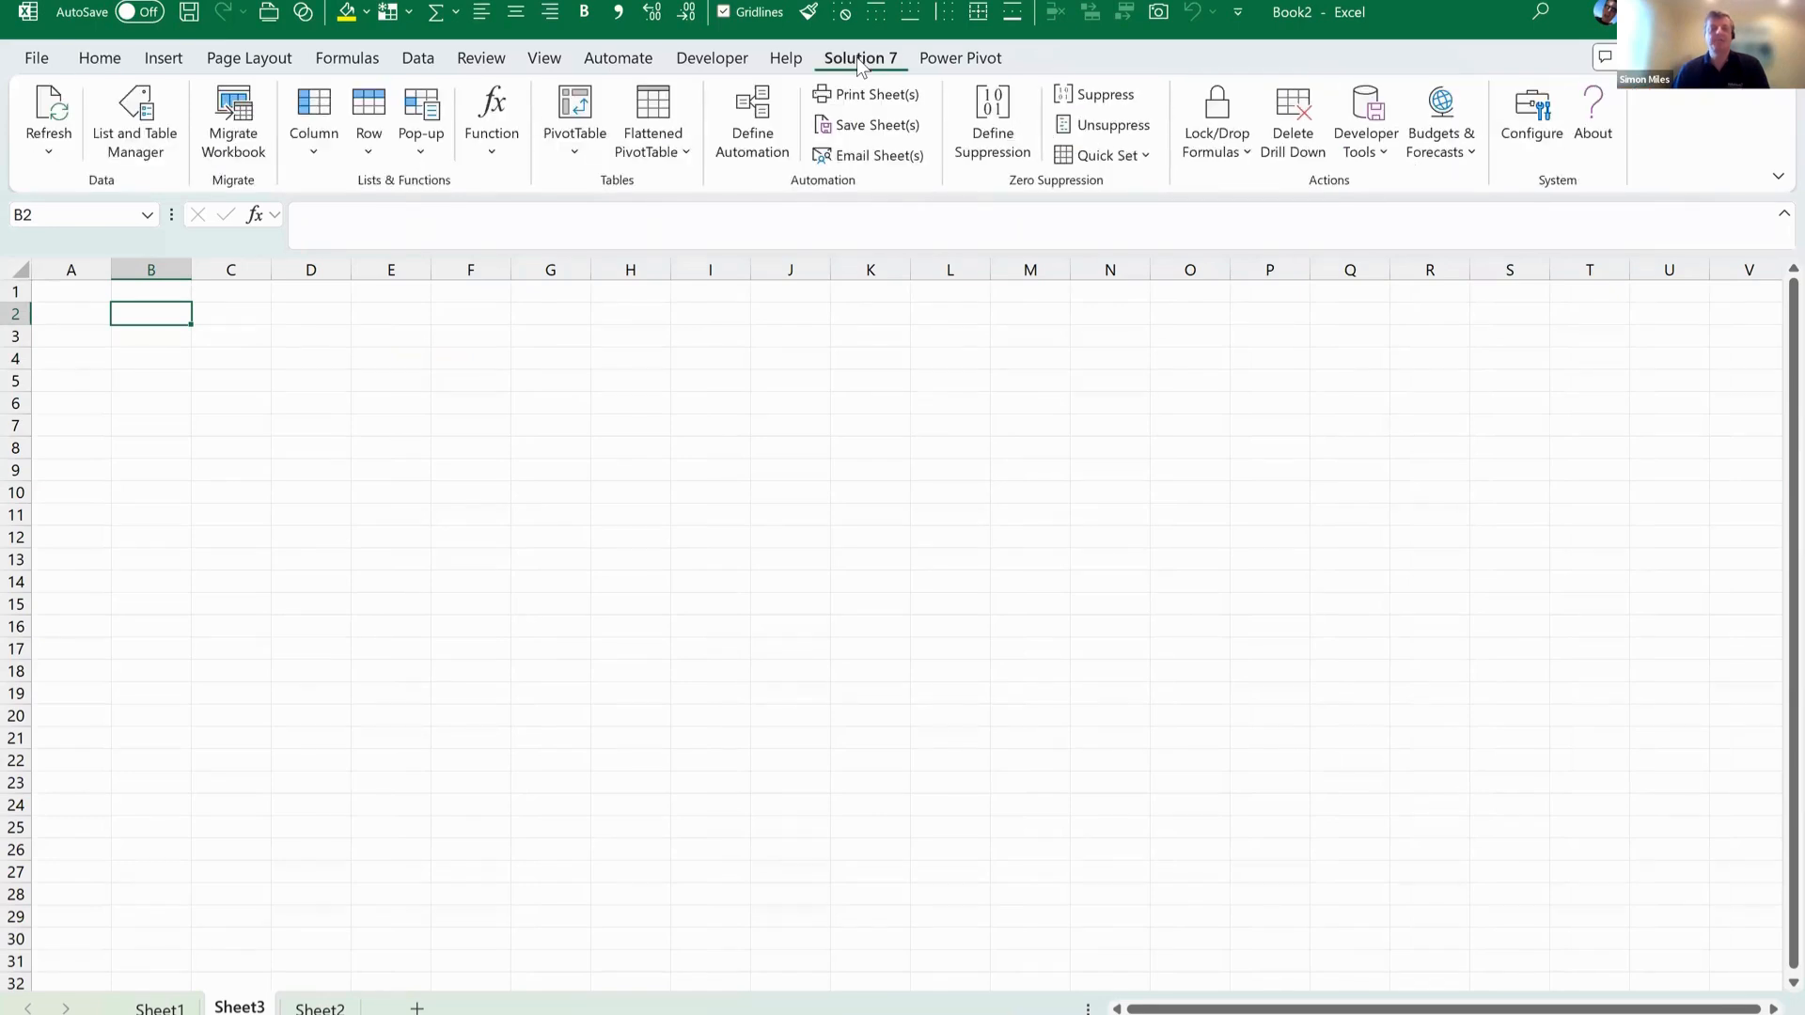
Start a flattened PivotTable of posted transactions at B2 and set its subsidiary to "HH Inc. (Consolidated)".
left_click(653, 109)
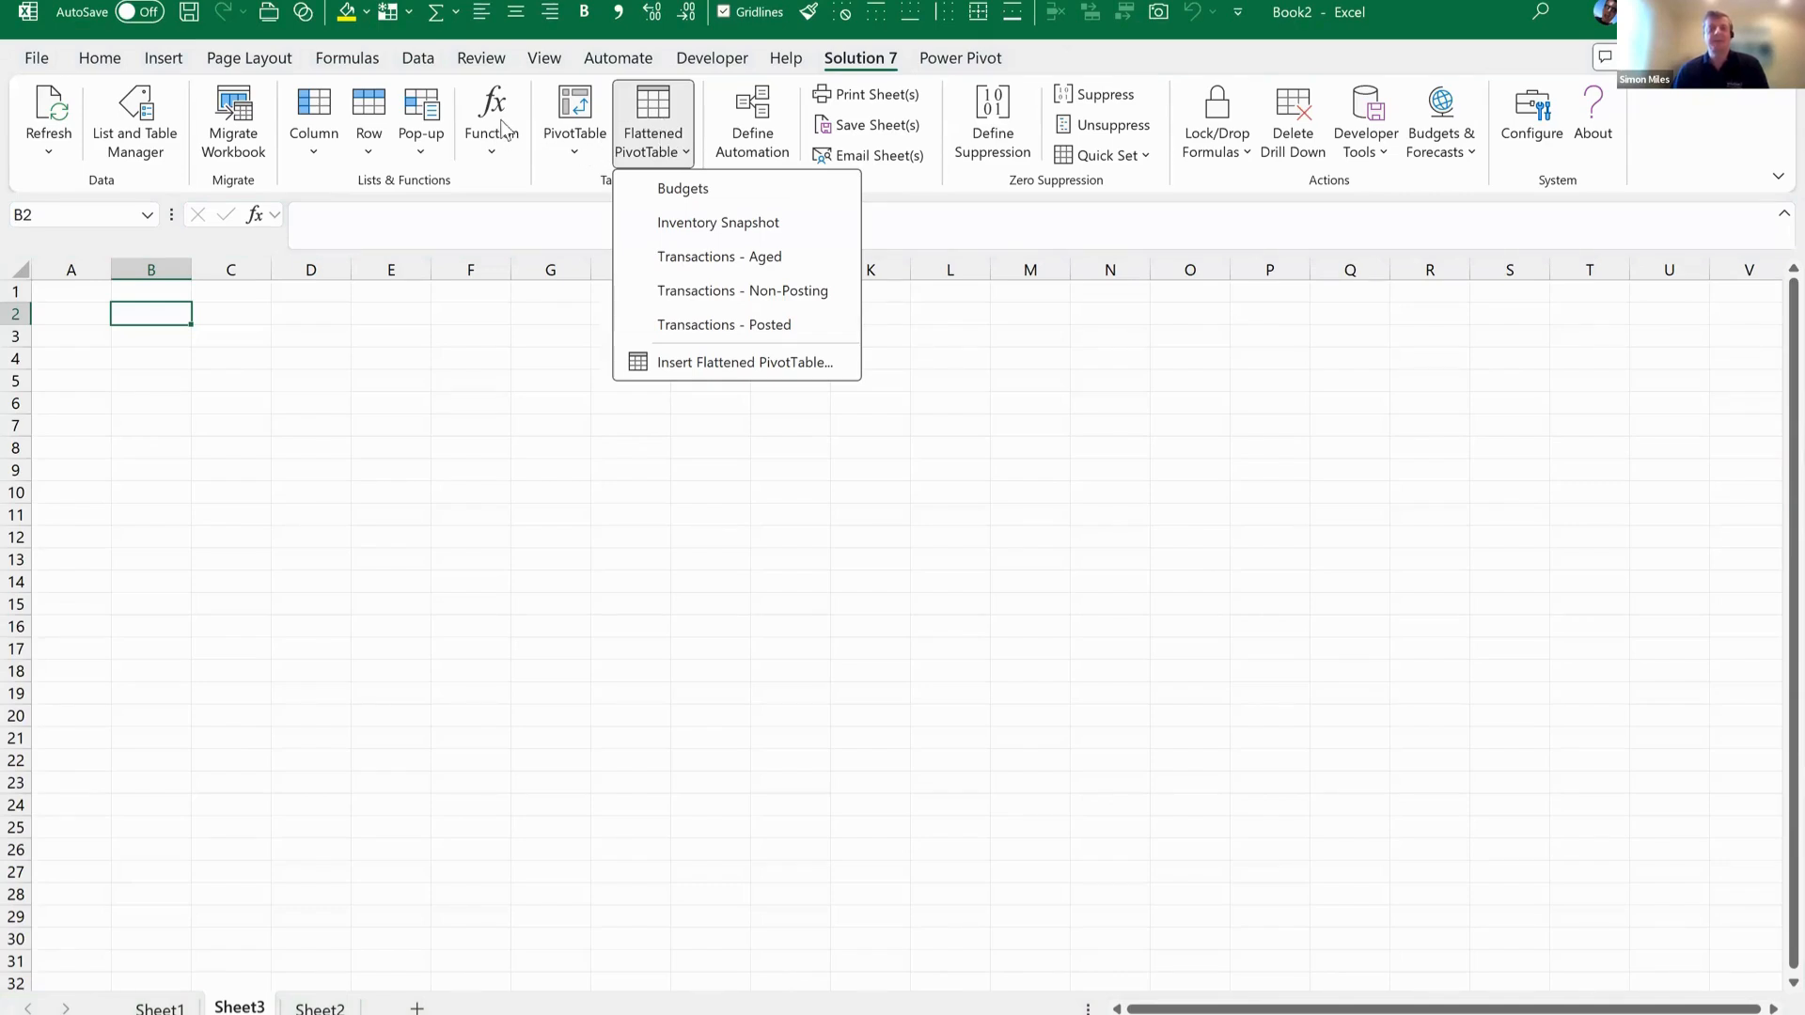
left_click(765, 325)
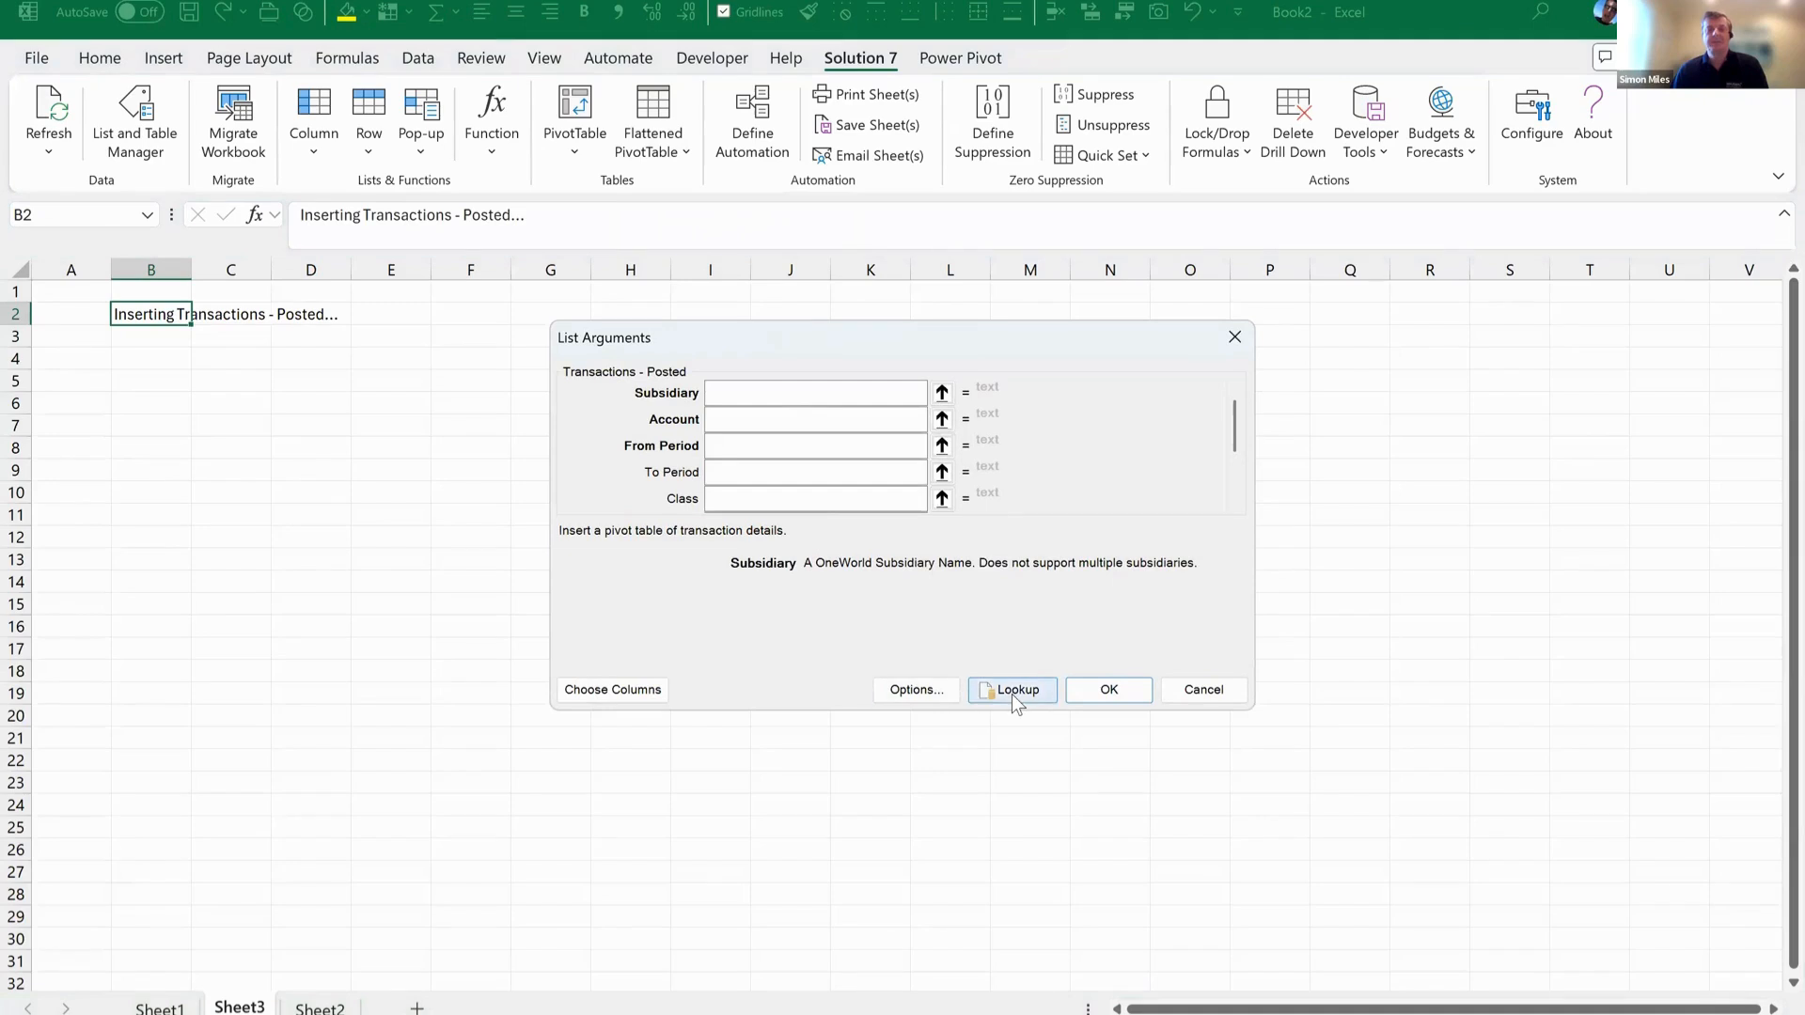
left_click(1011, 692)
left_click(984, 739)
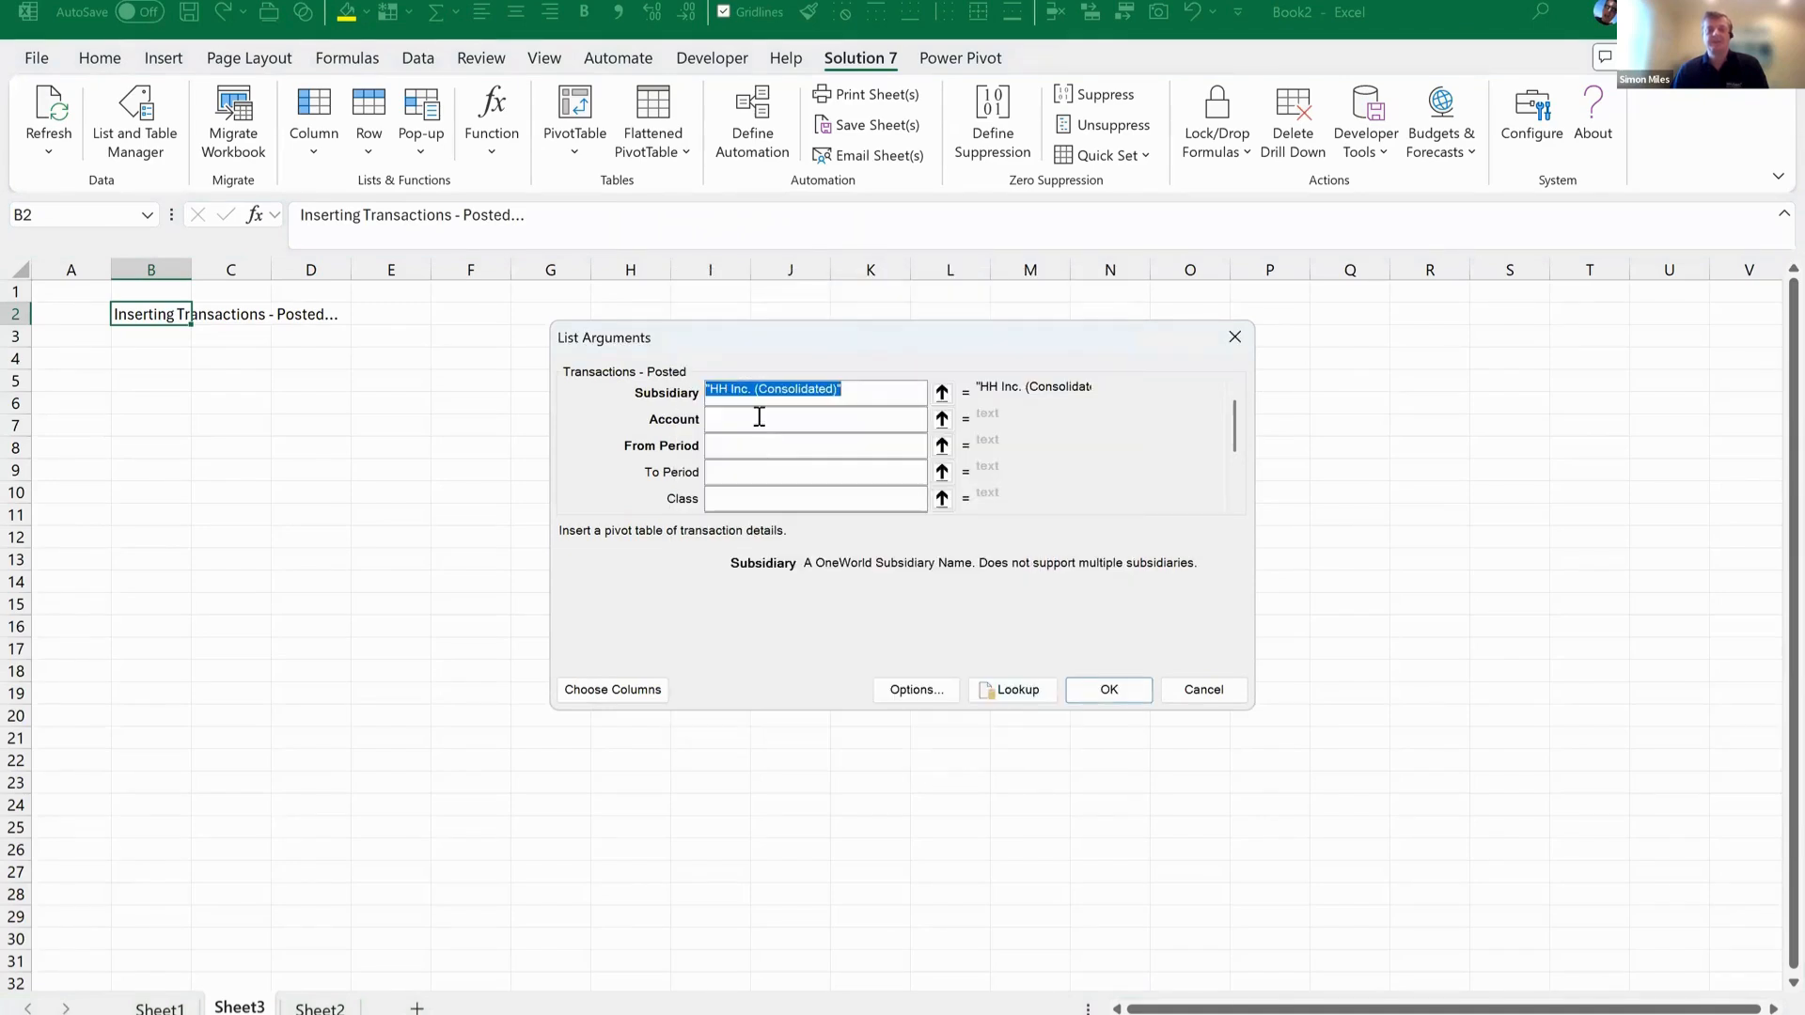
Set the Account argument to the wildcard "*" and the From Period to Jan 2023.
left_click(758, 416)
type("\"")
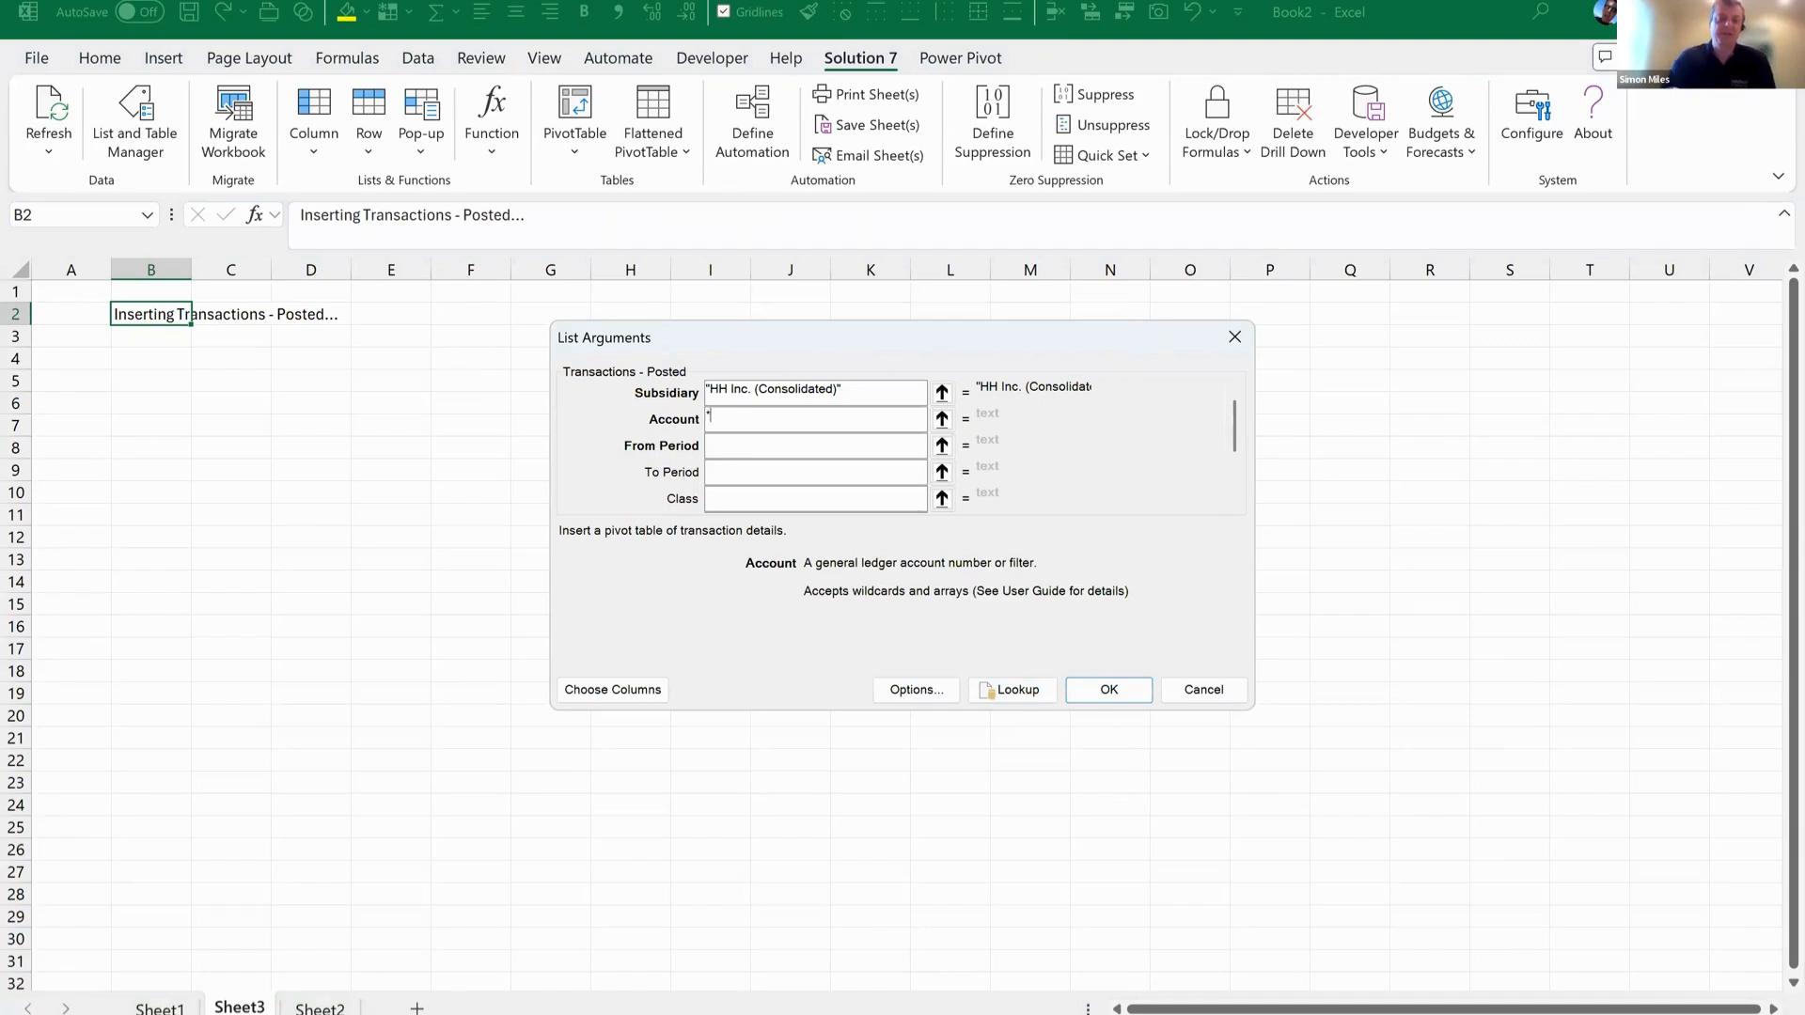
type("*\"")
left_click(758, 450)
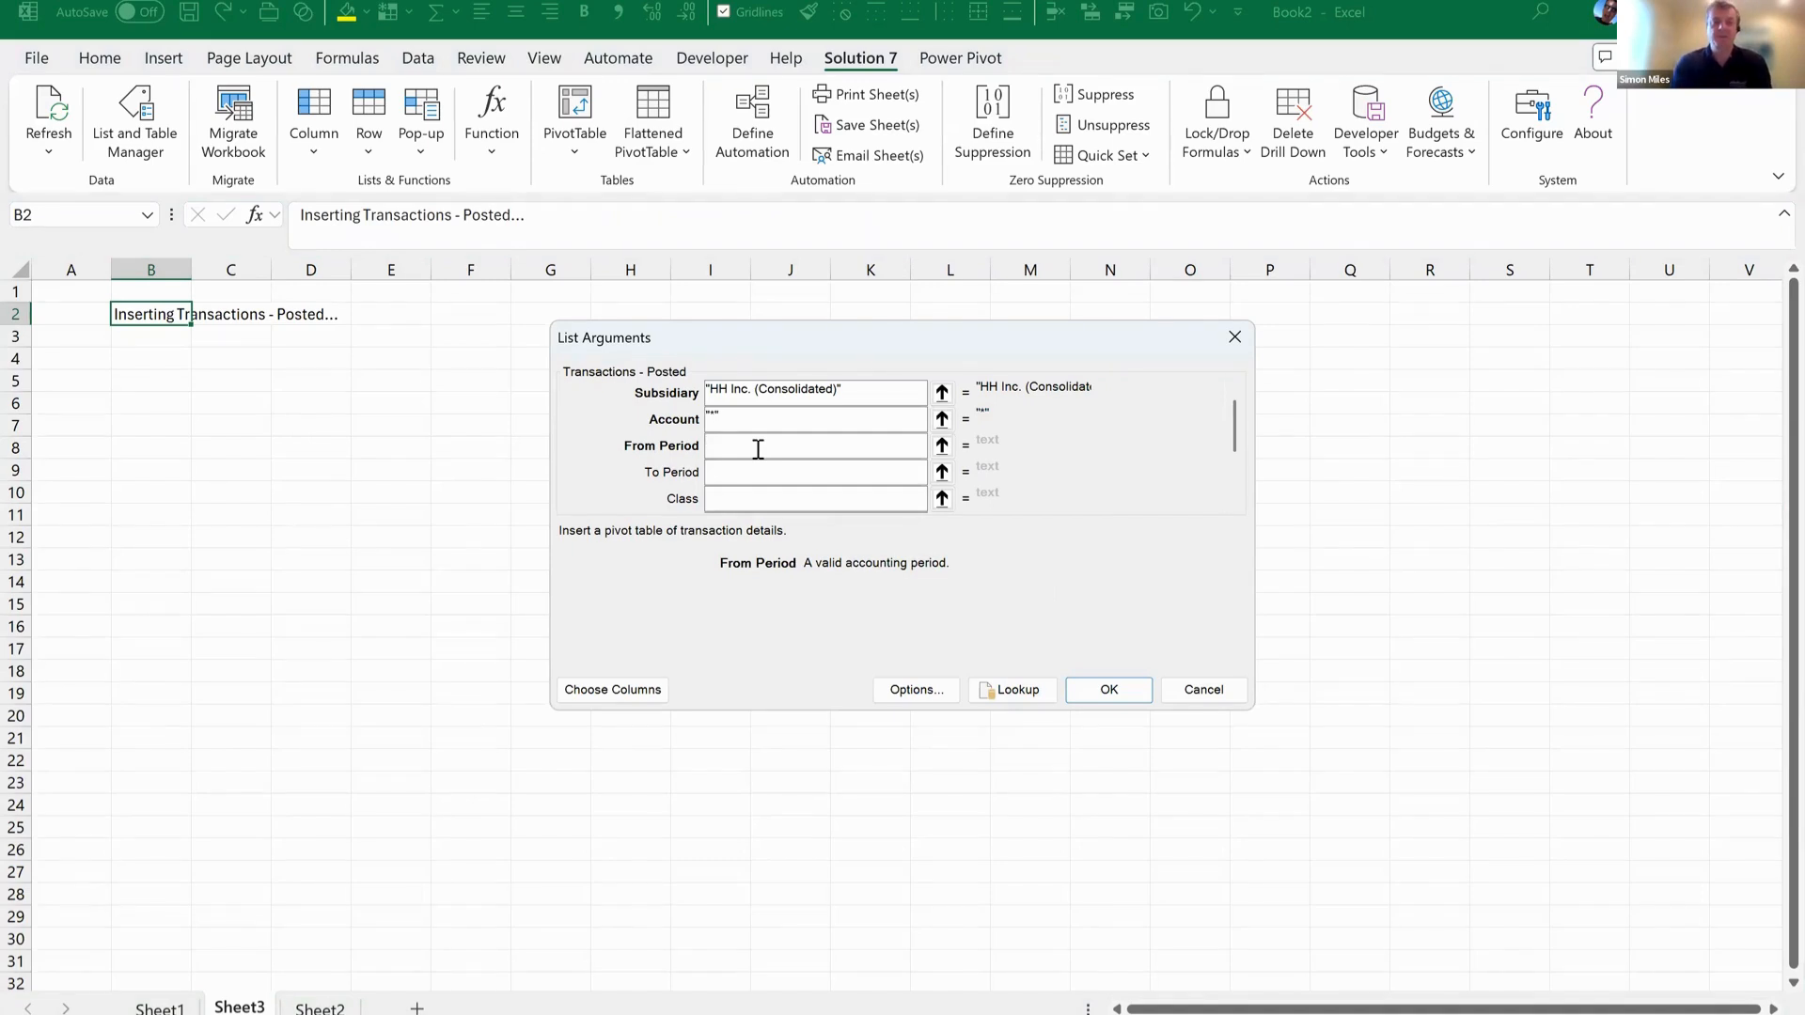
type("Jan 2023")
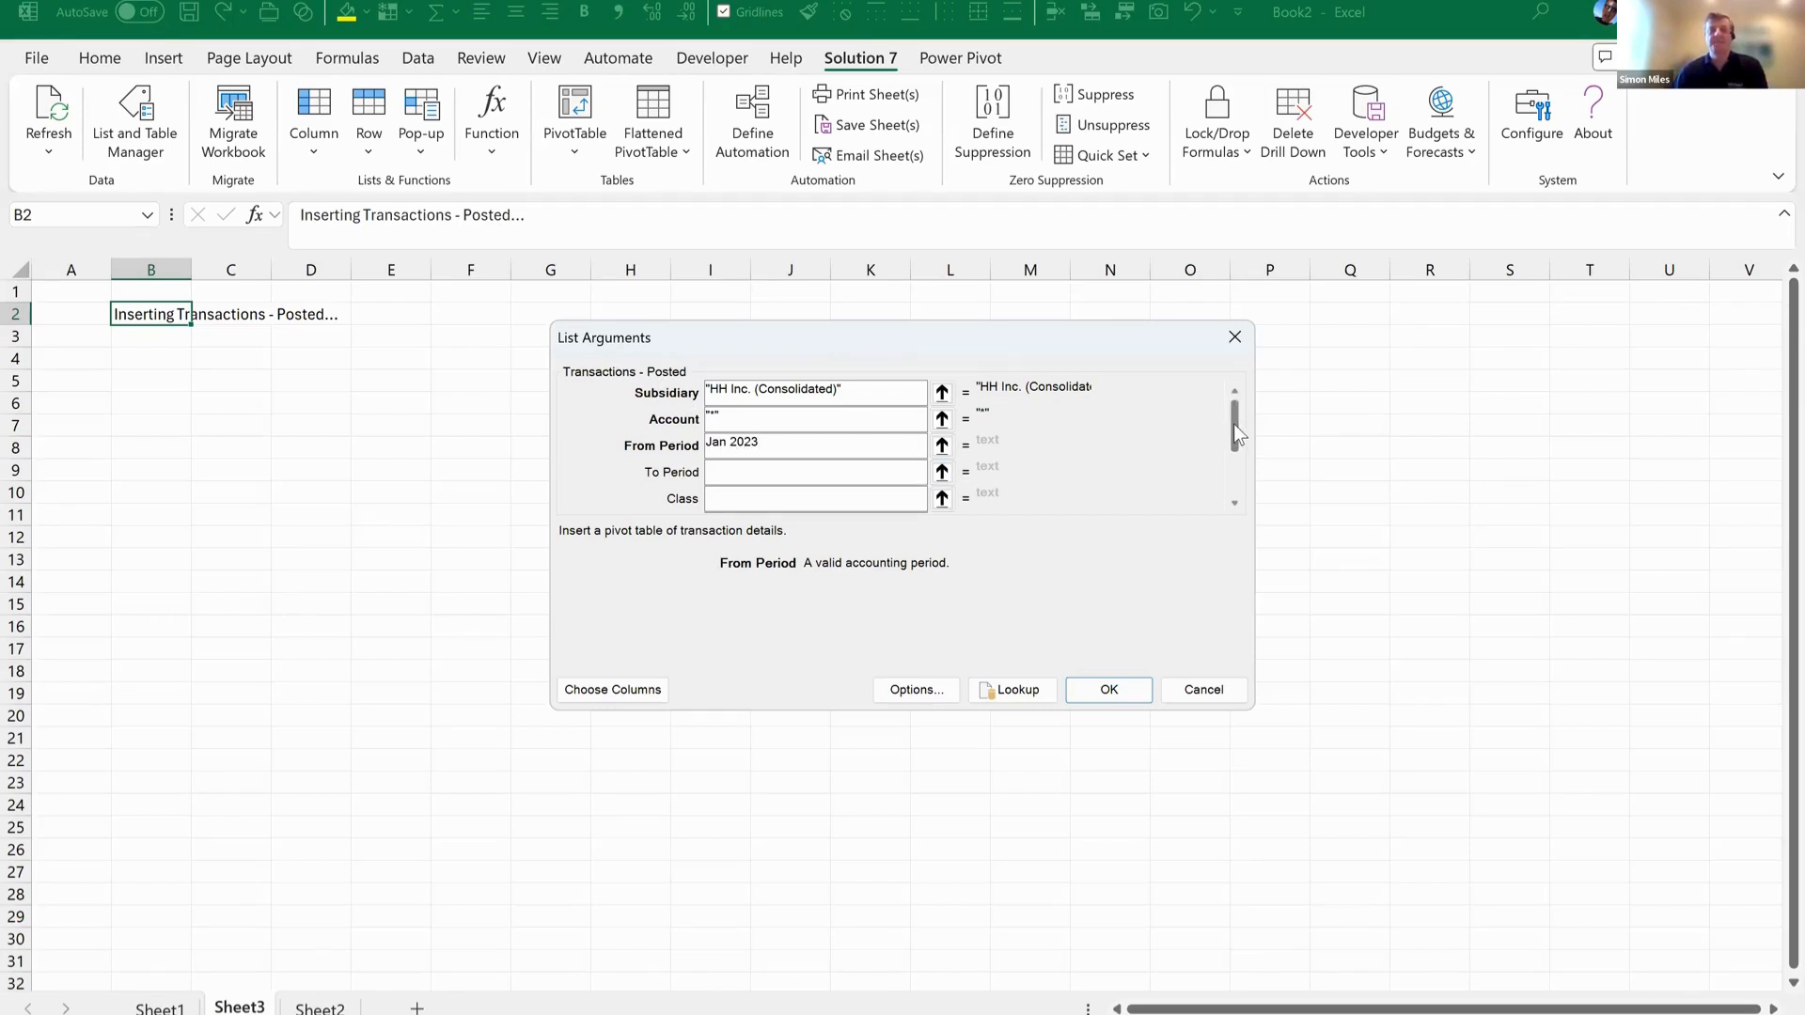
Look up the Transaction Type argument and set it to Item Receipt.
left_click_drag(1233, 425, 1242, 466)
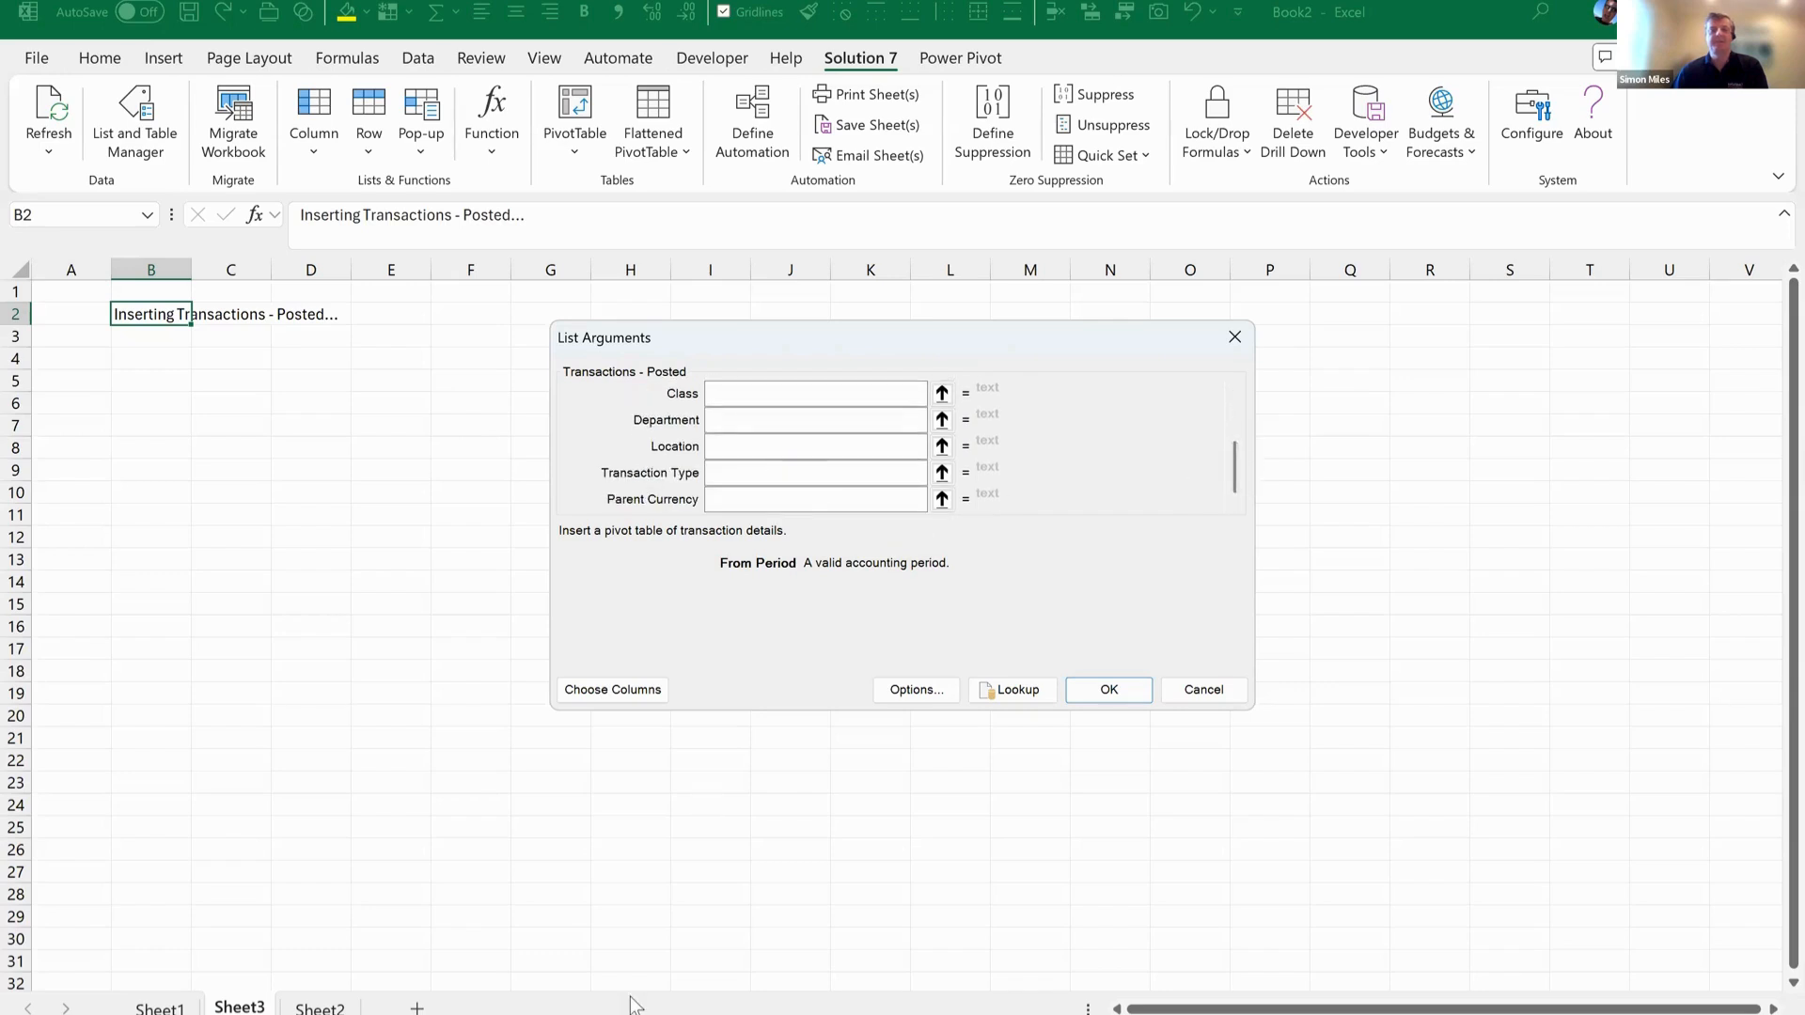
left_click(986, 697)
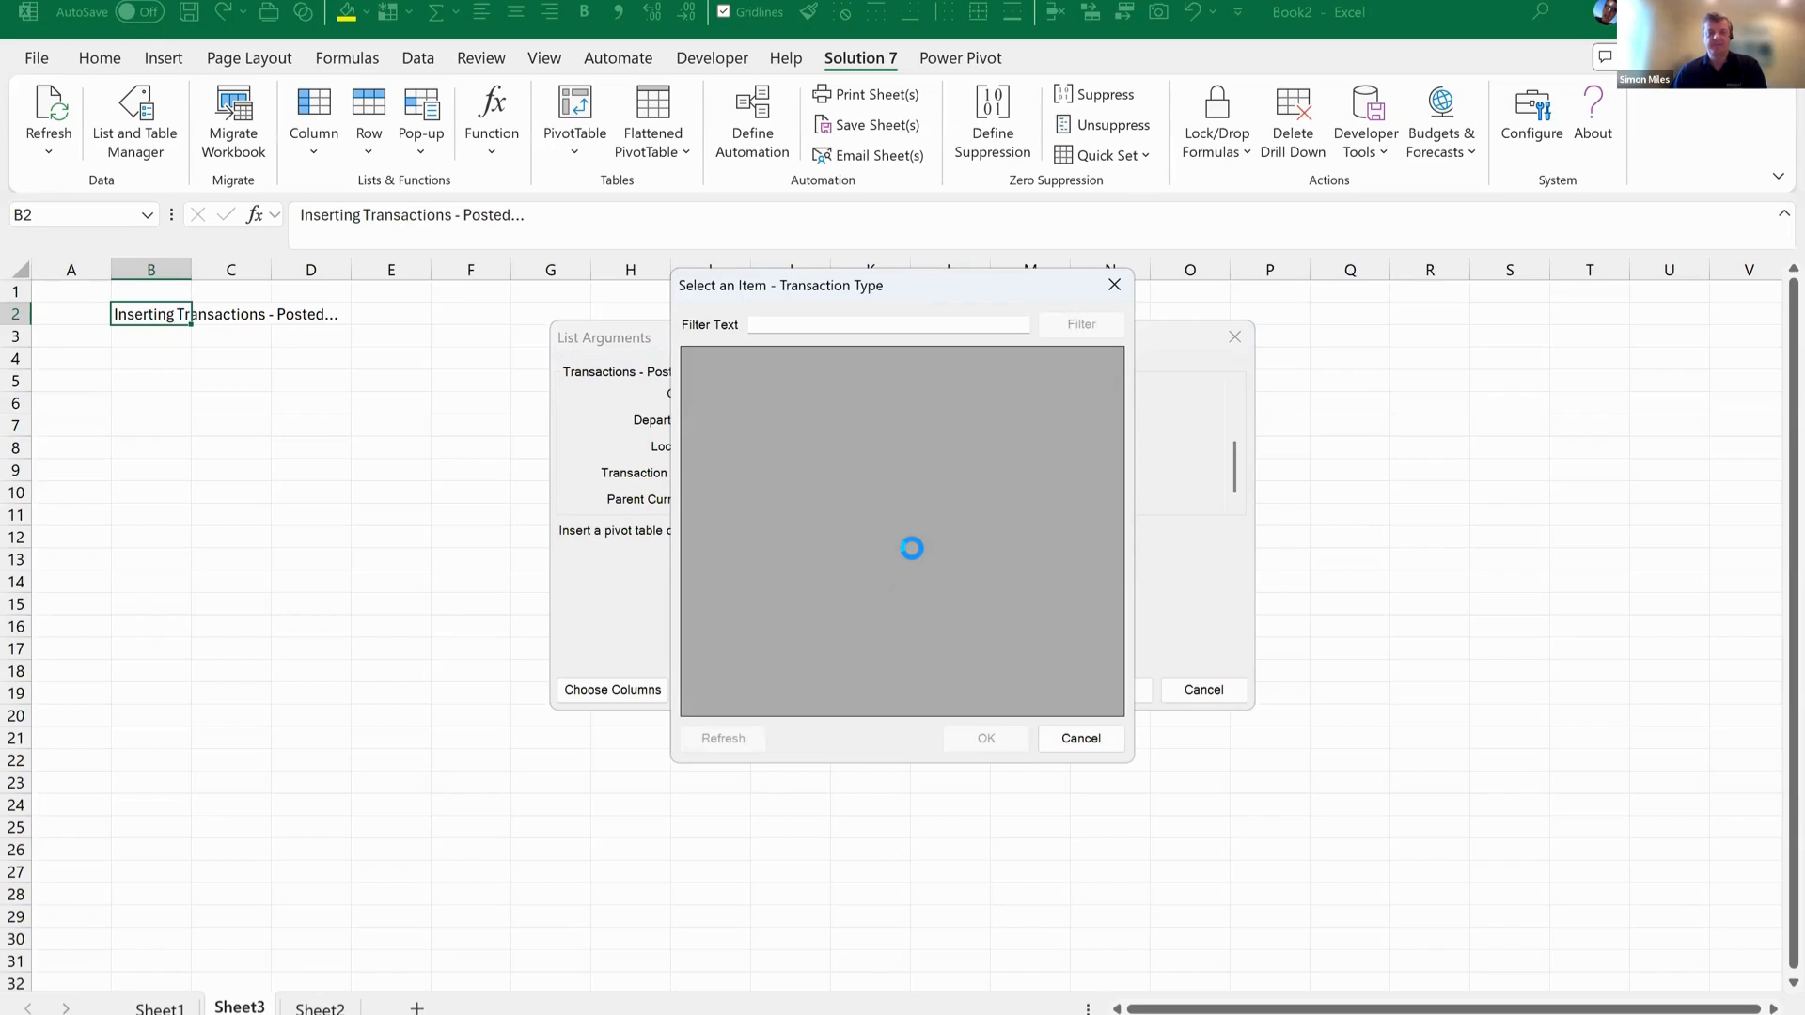
scroll(875, 515, "down", 6)
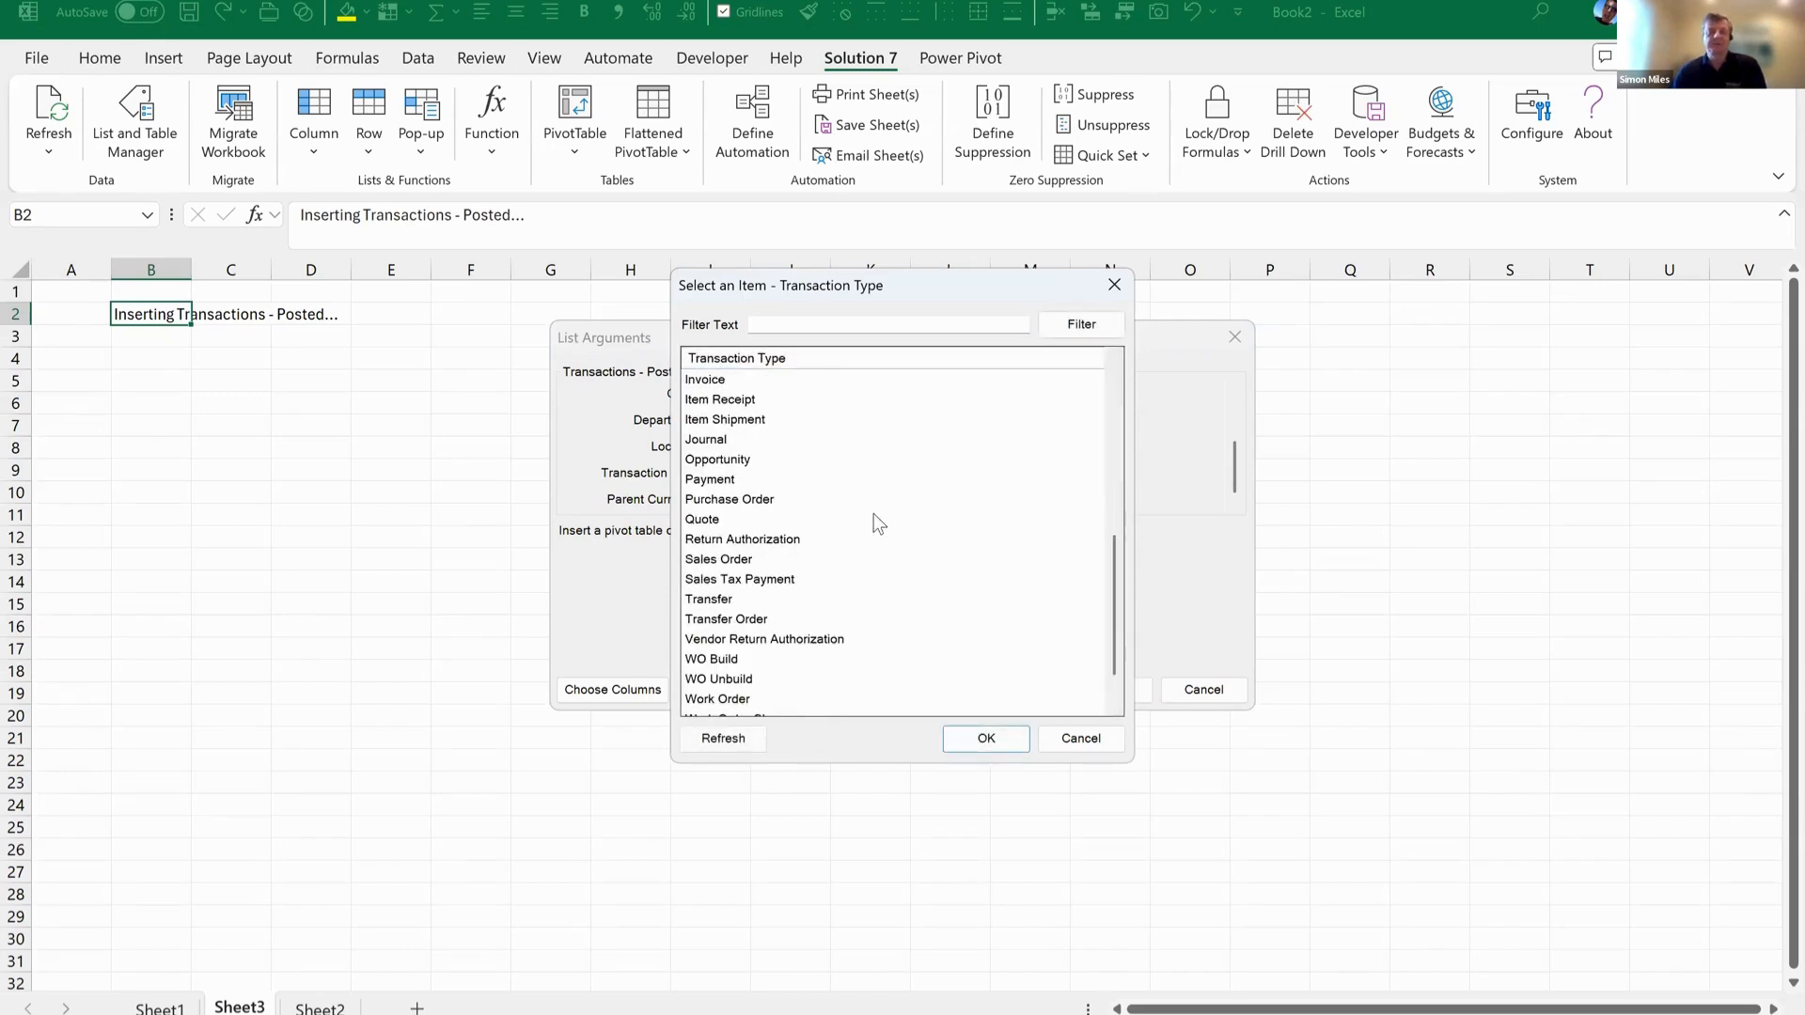
left_click(745, 400)
left_click(998, 739)
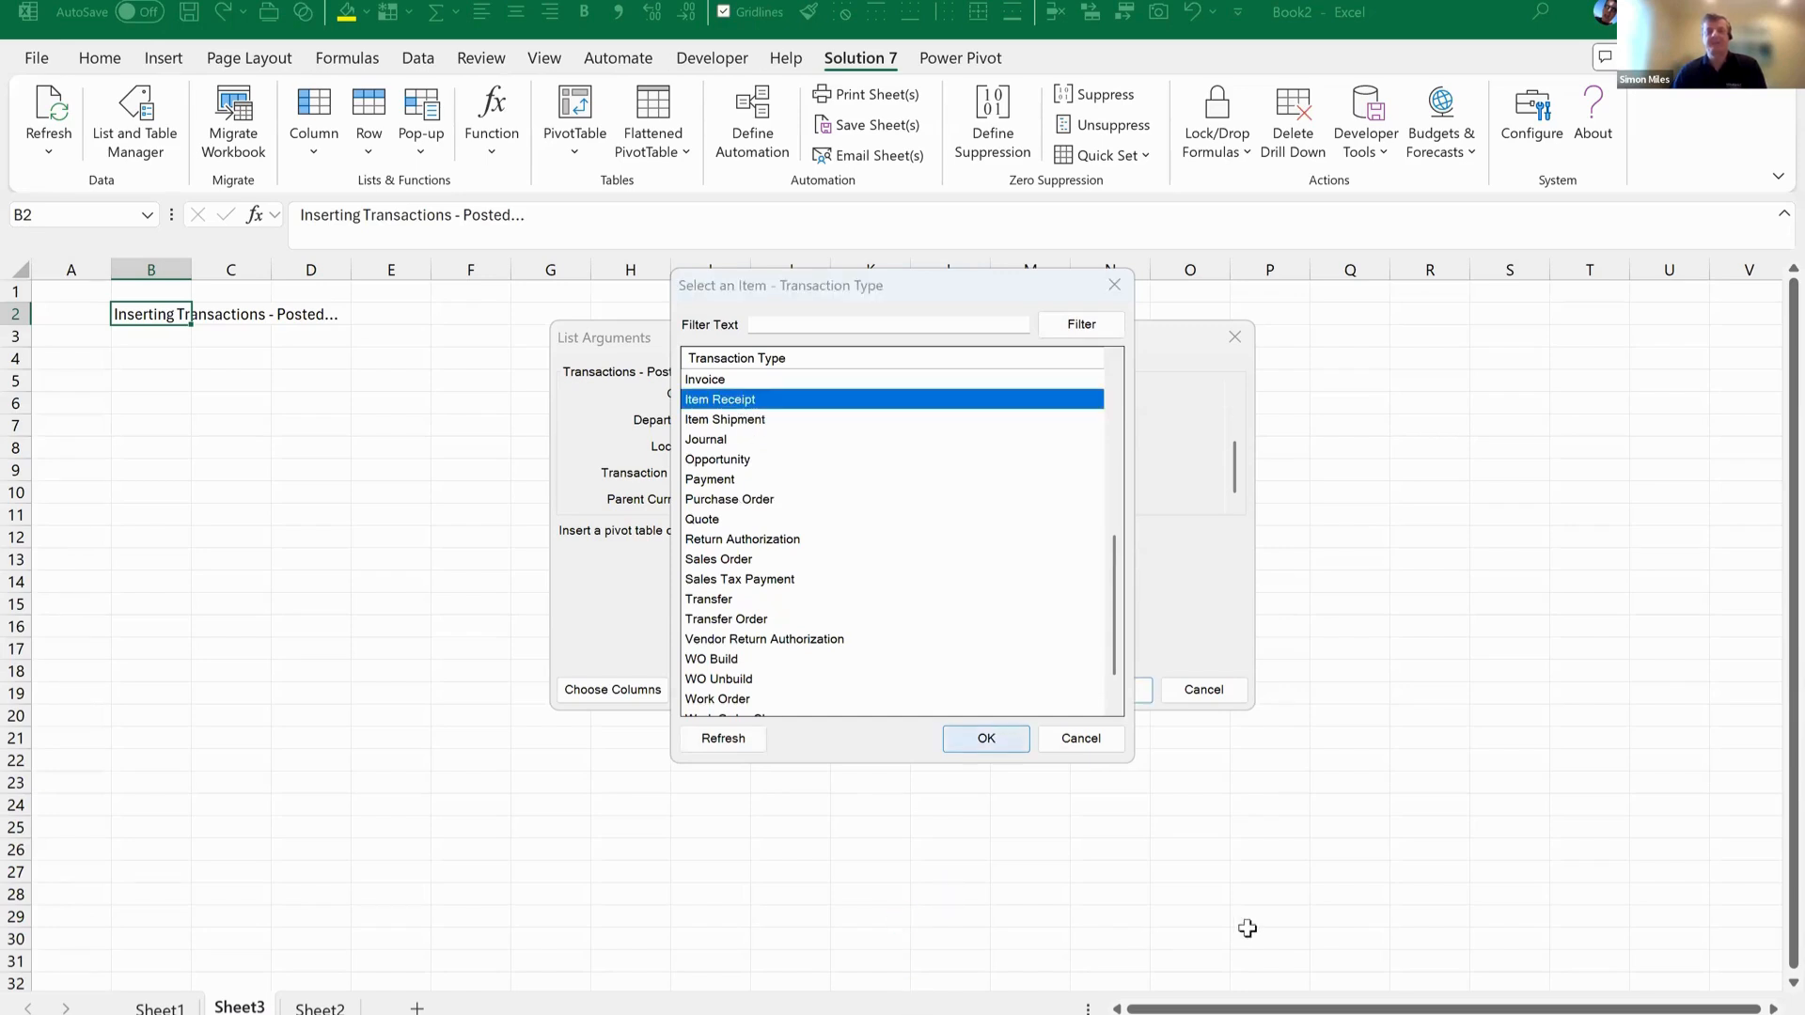
Add the transaction line Quantity column to the selected columns, between Memo and Amount.
left_click(640, 688)
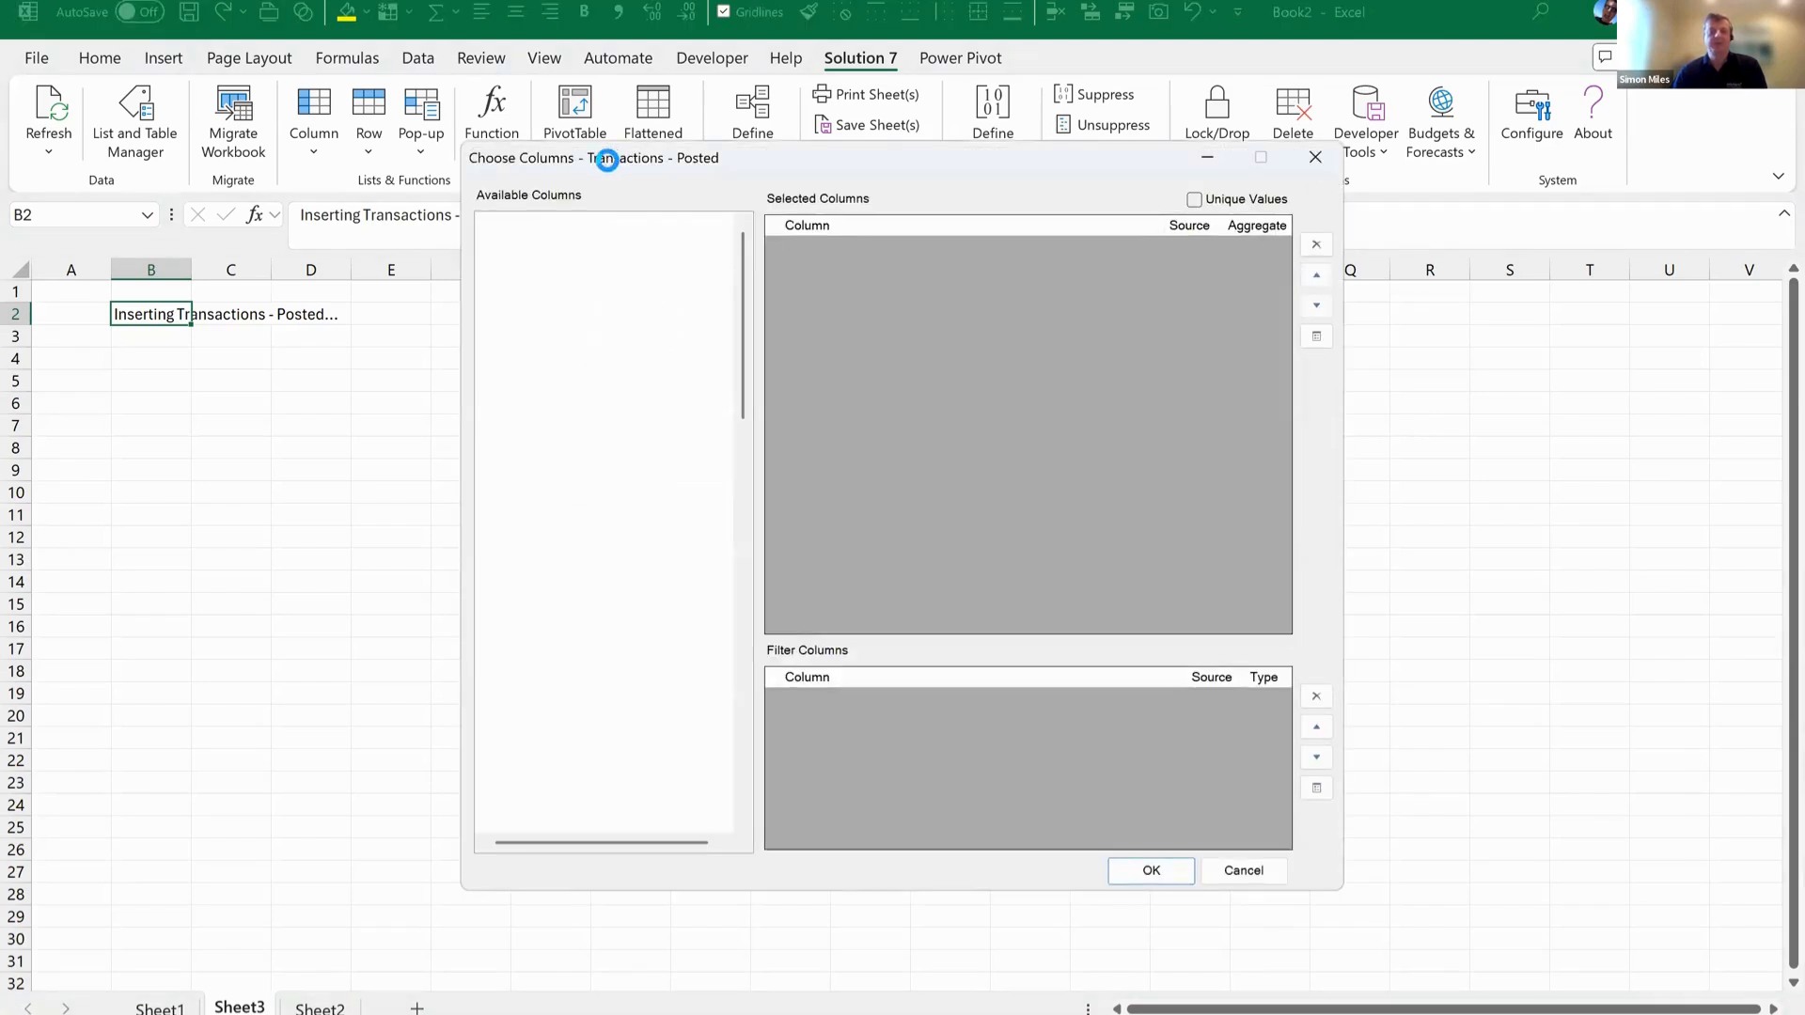
scroll(584, 566, "down", 20)
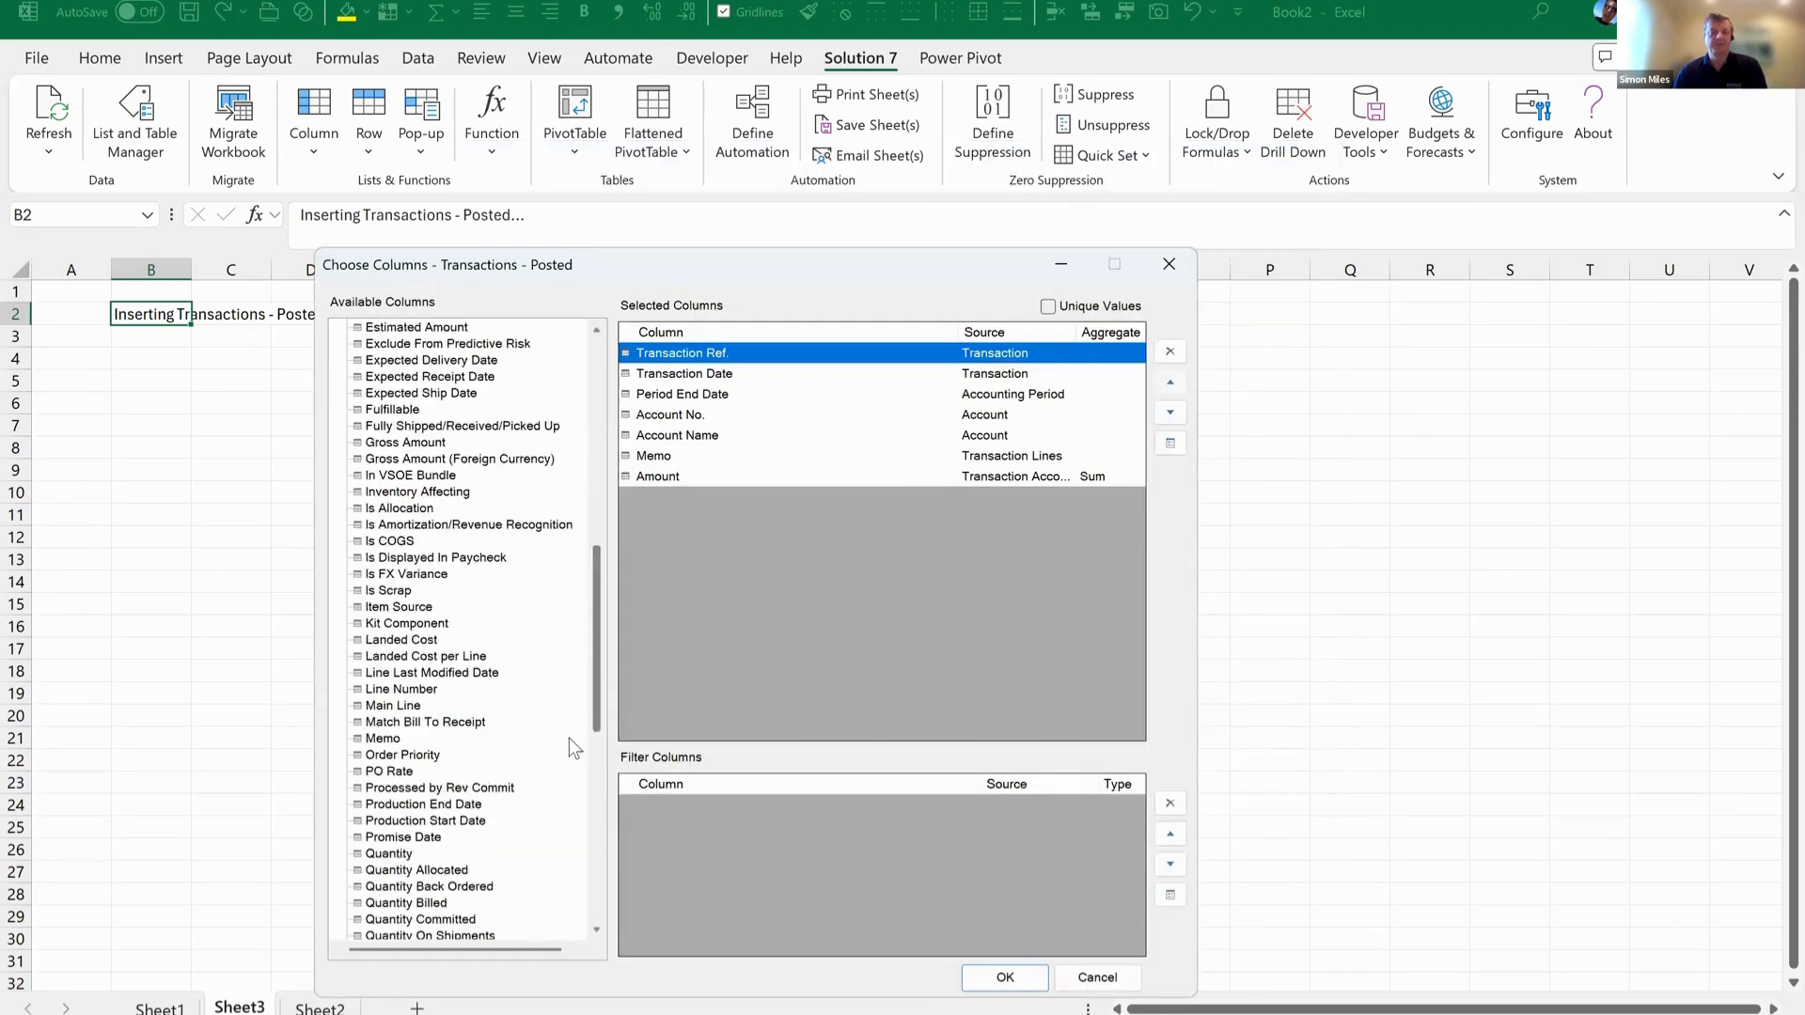
scroll(562, 728, "up", 1)
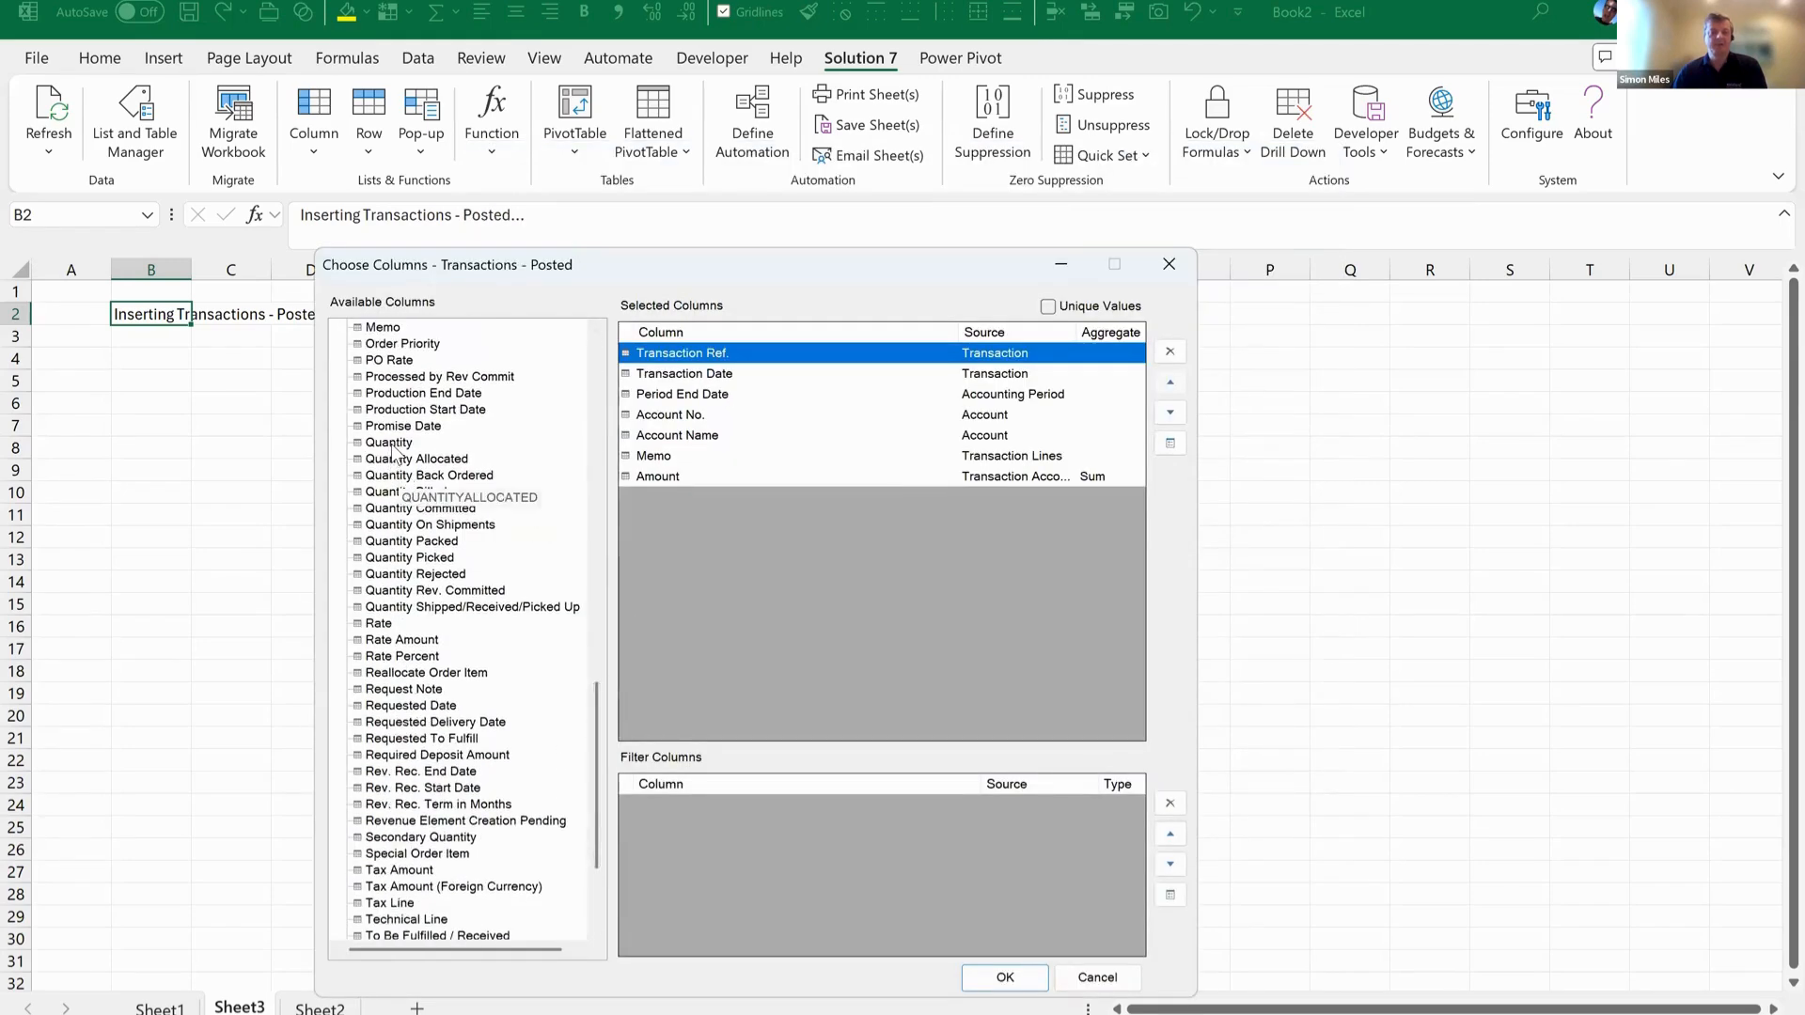
left_click_drag(388, 443, 728, 472)
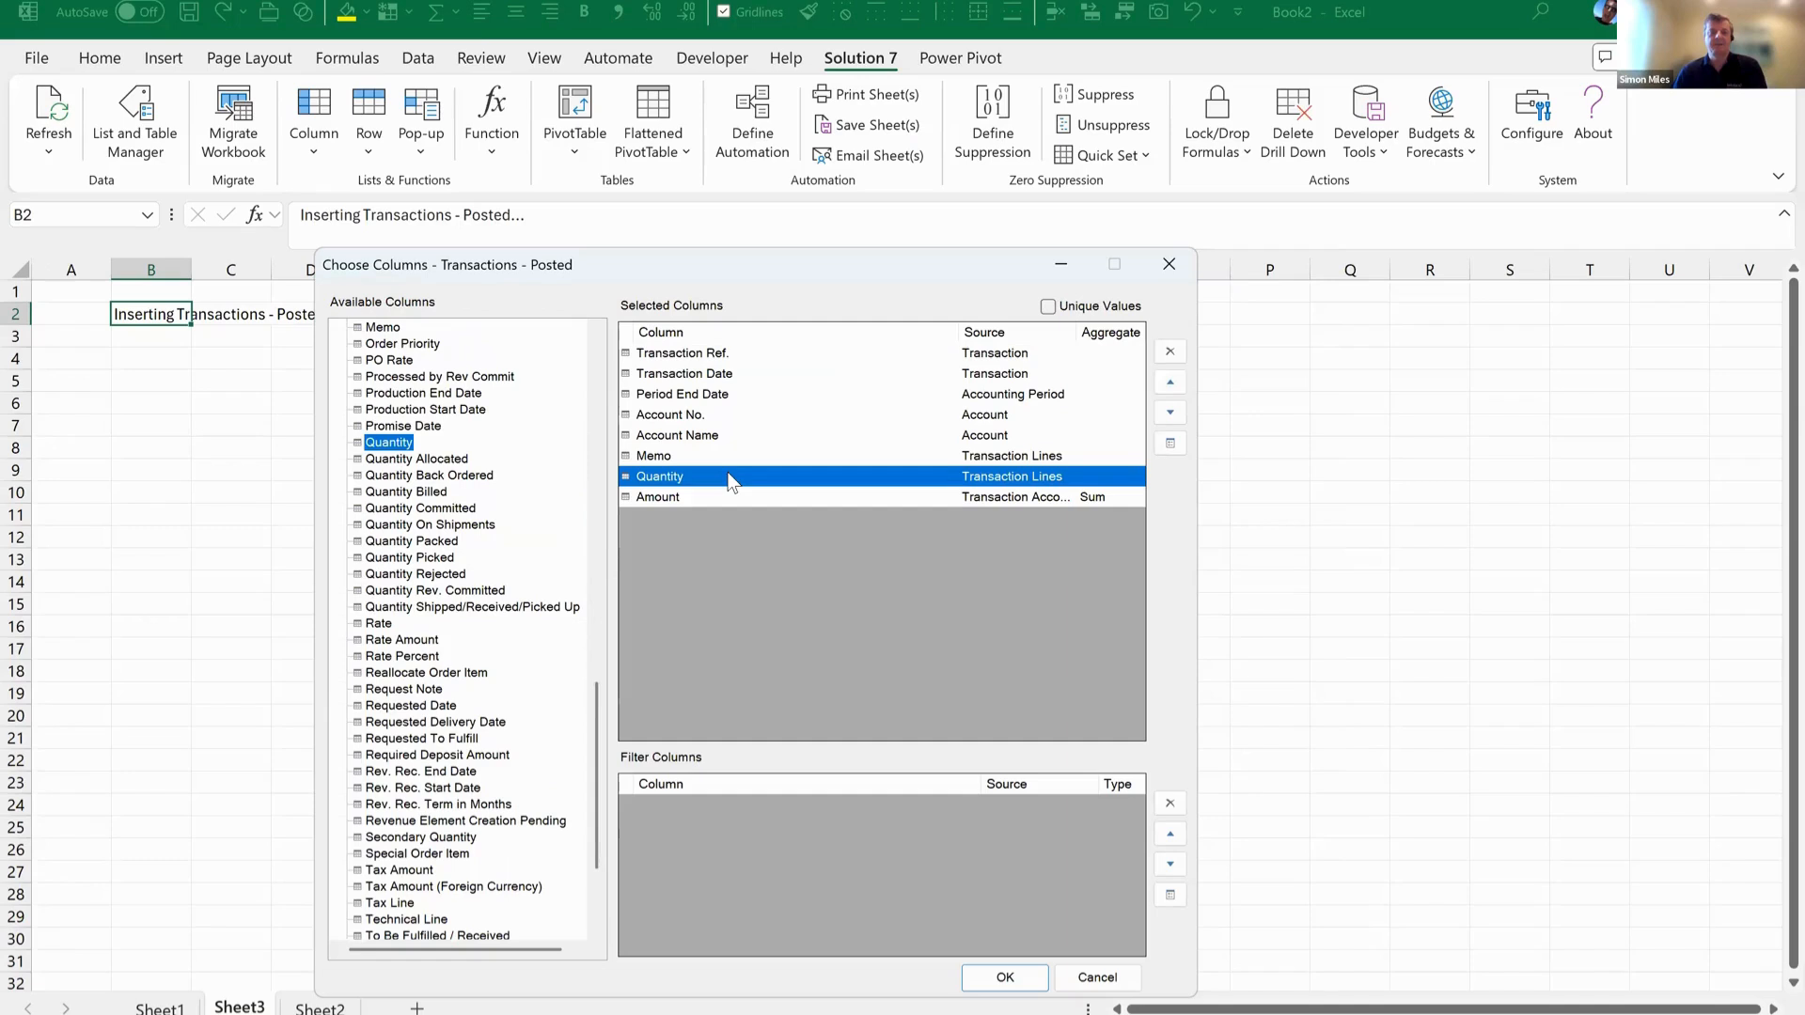
Add the Item record's Item Name/Number field as the first selected column.
scroll(433, 705, "down", 3)
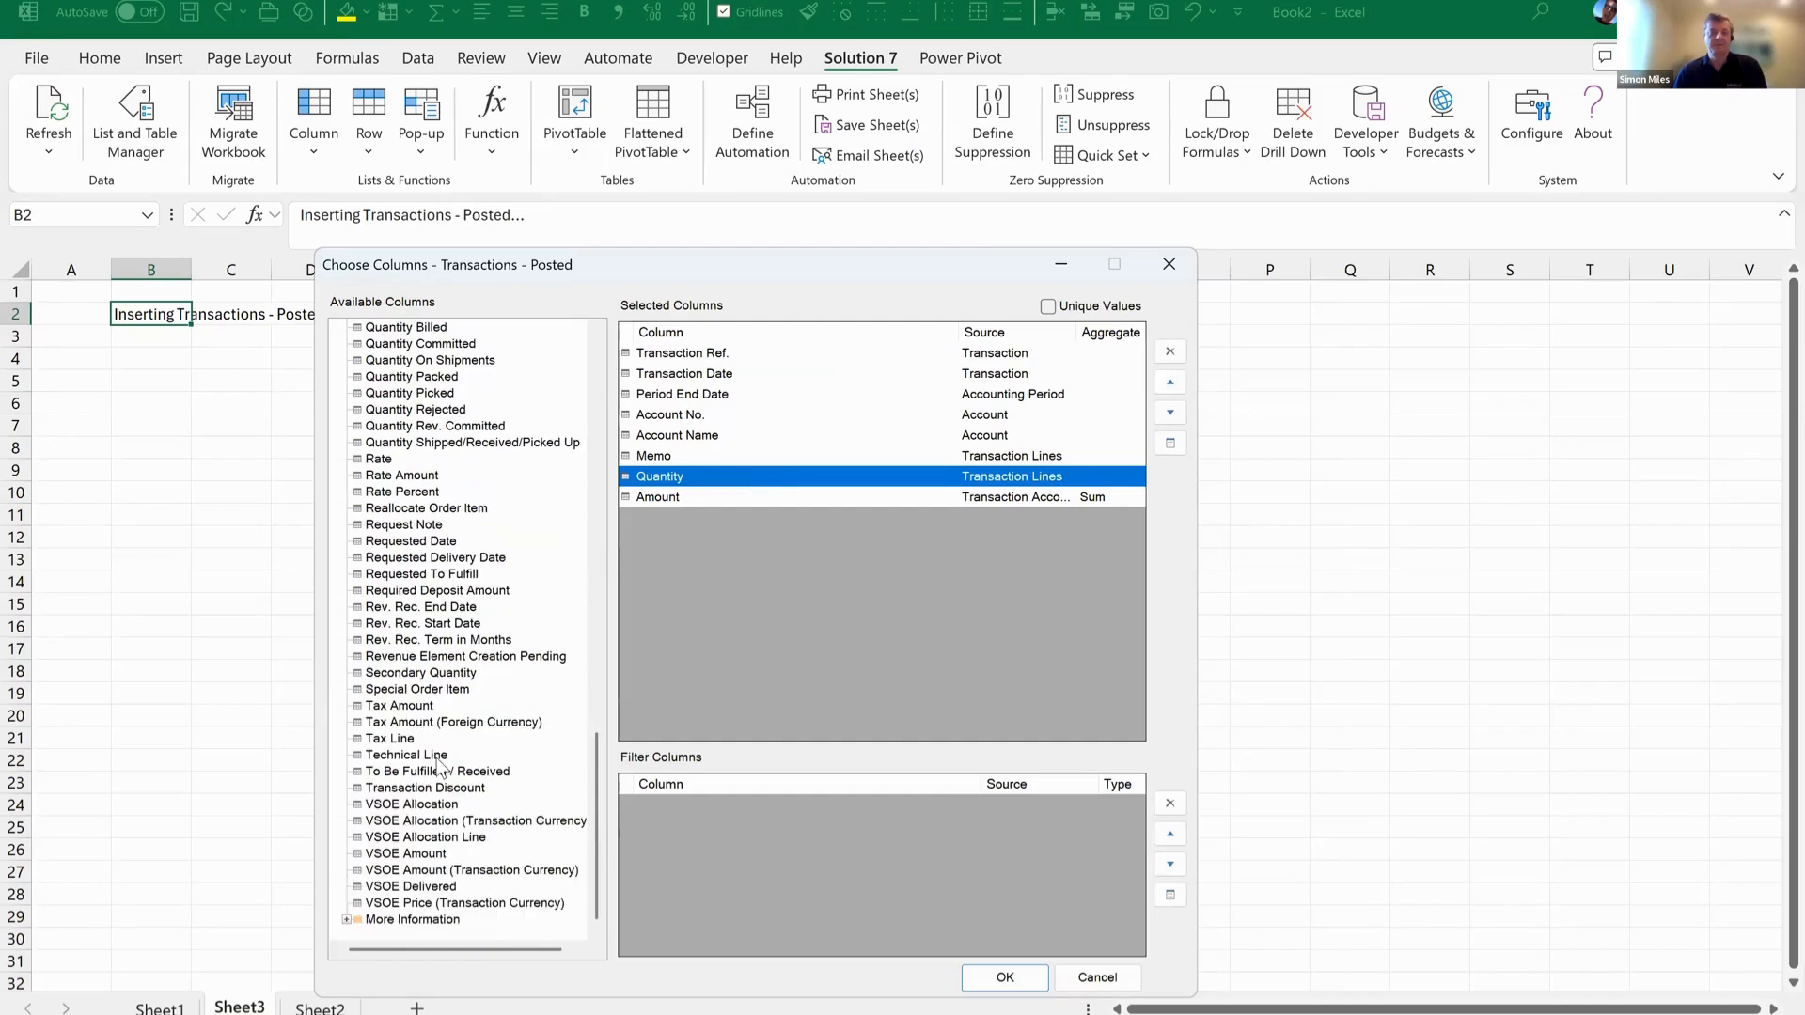
left_click(346, 920)
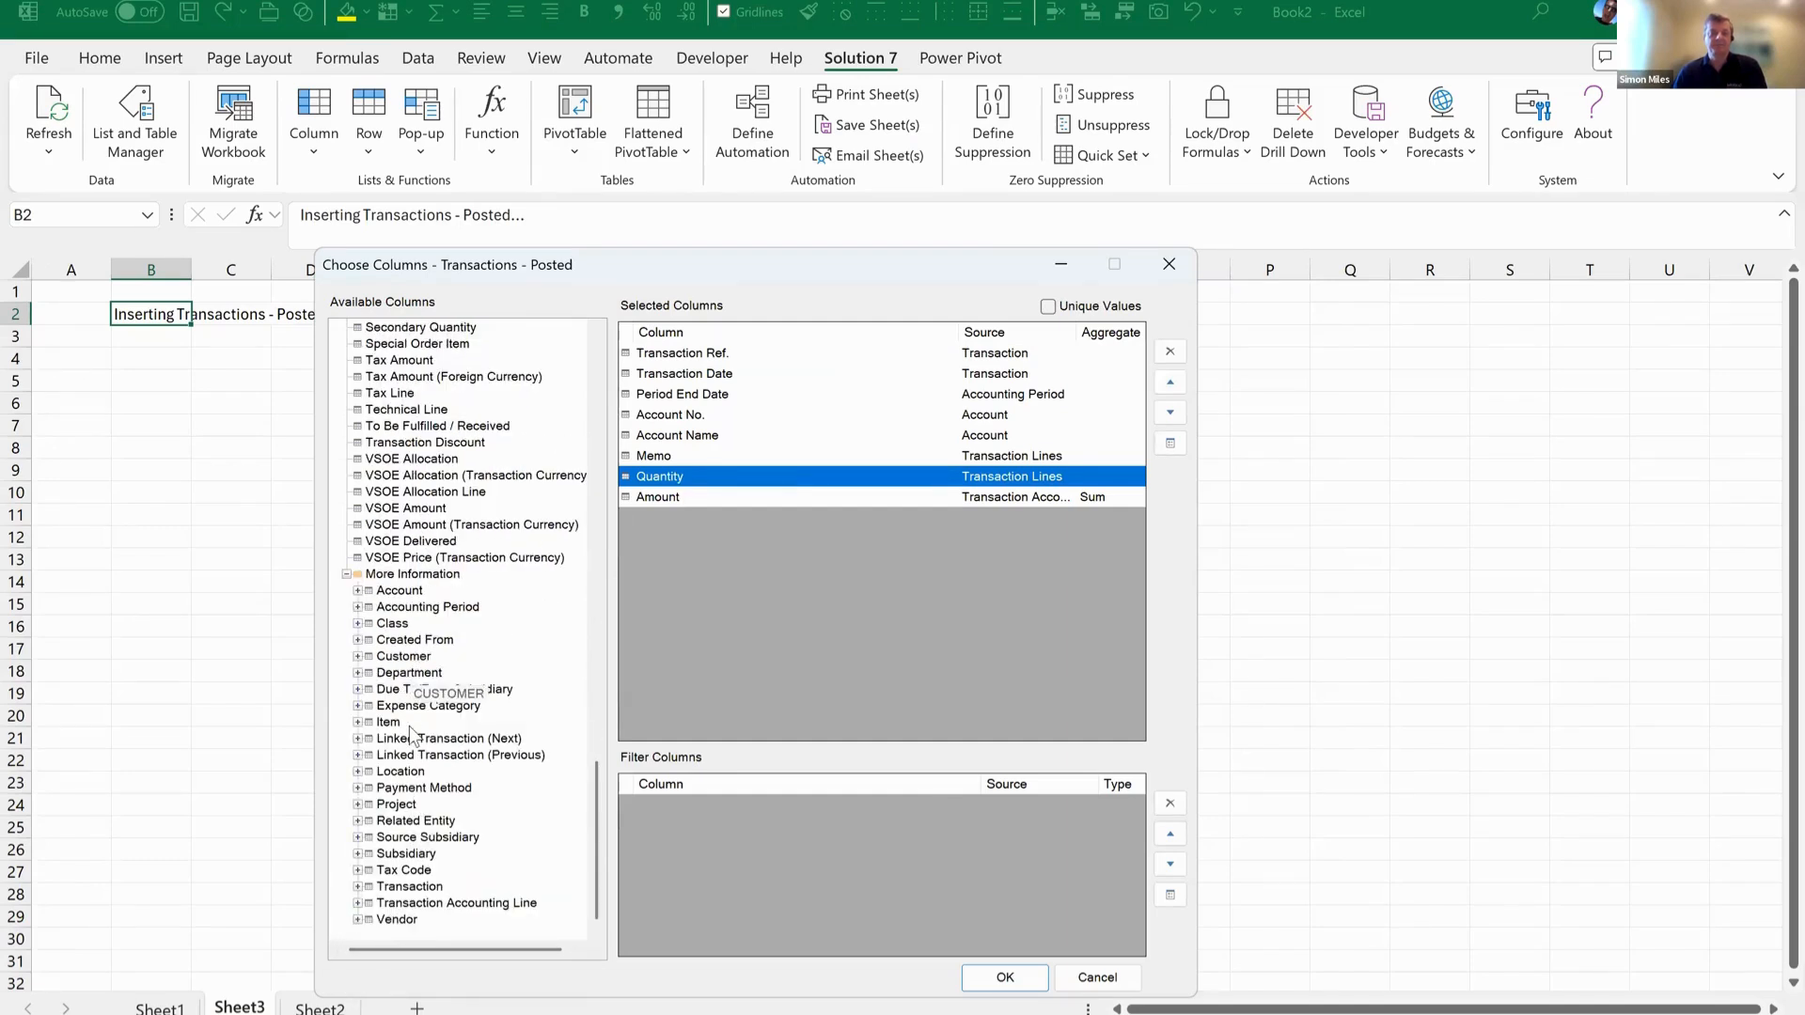
left_click(355, 724)
scroll(451, 584, "down", 10)
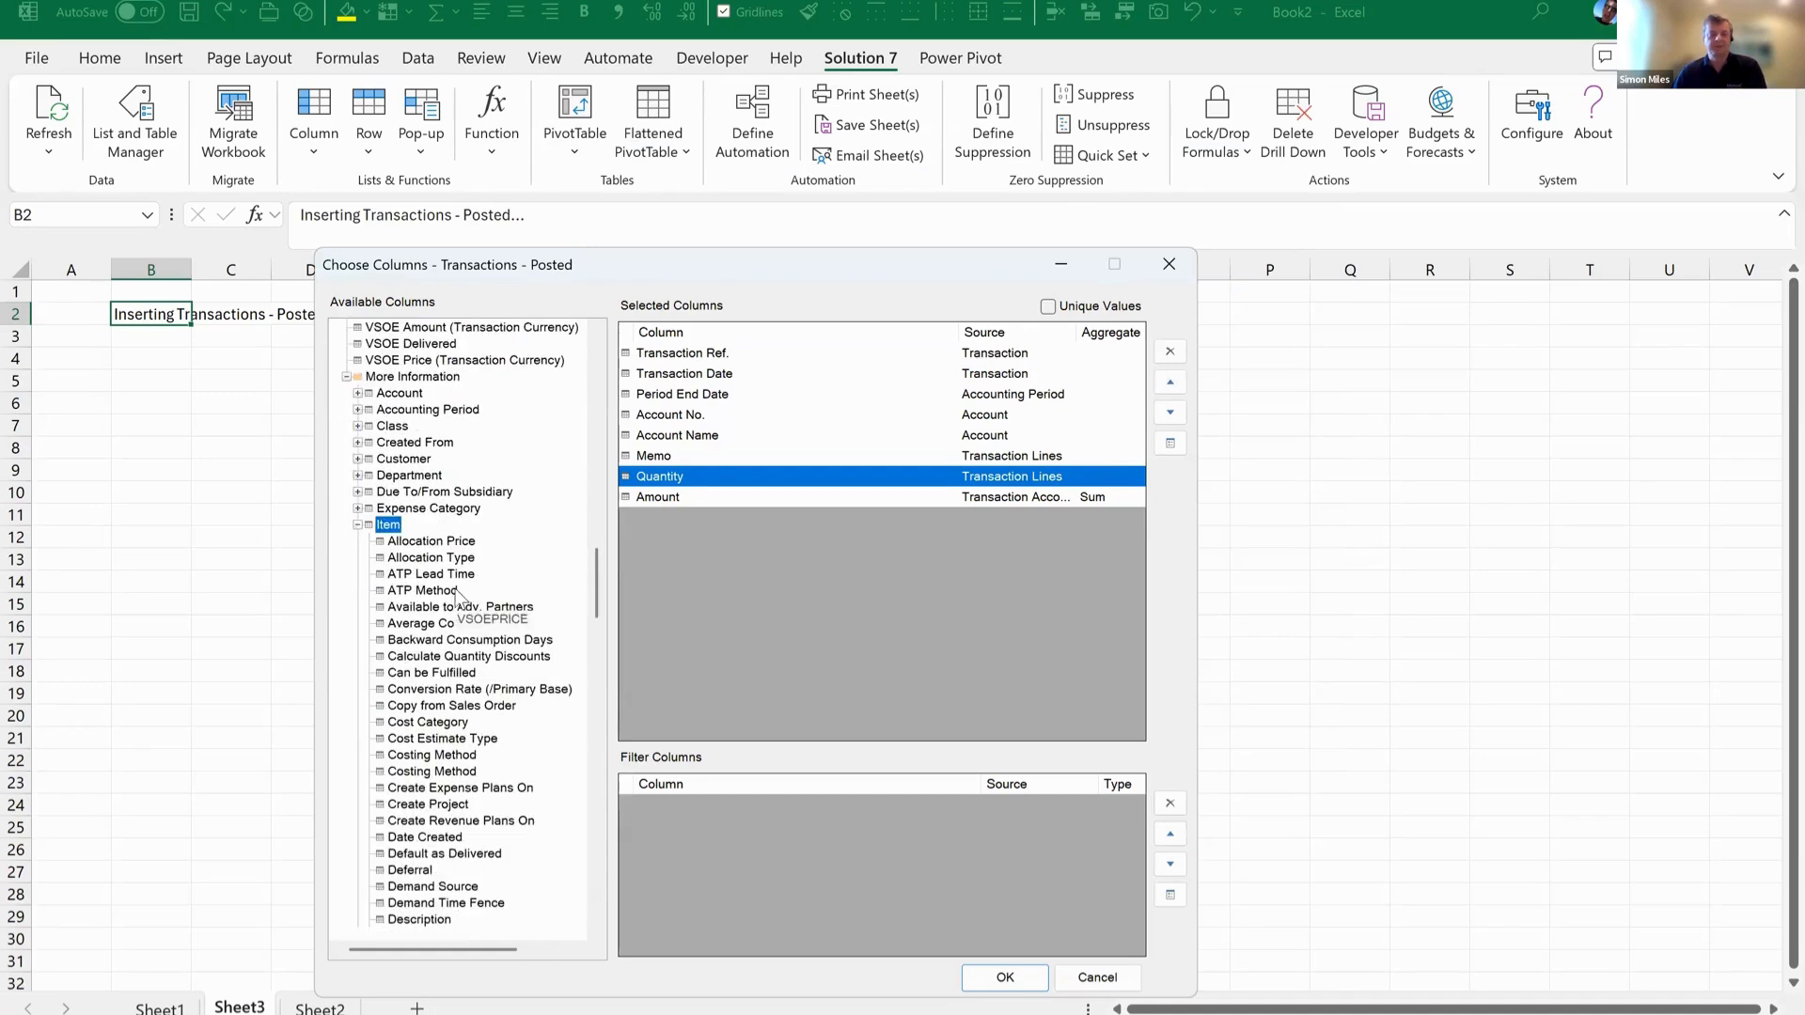
scroll(461, 609, "down", 7)
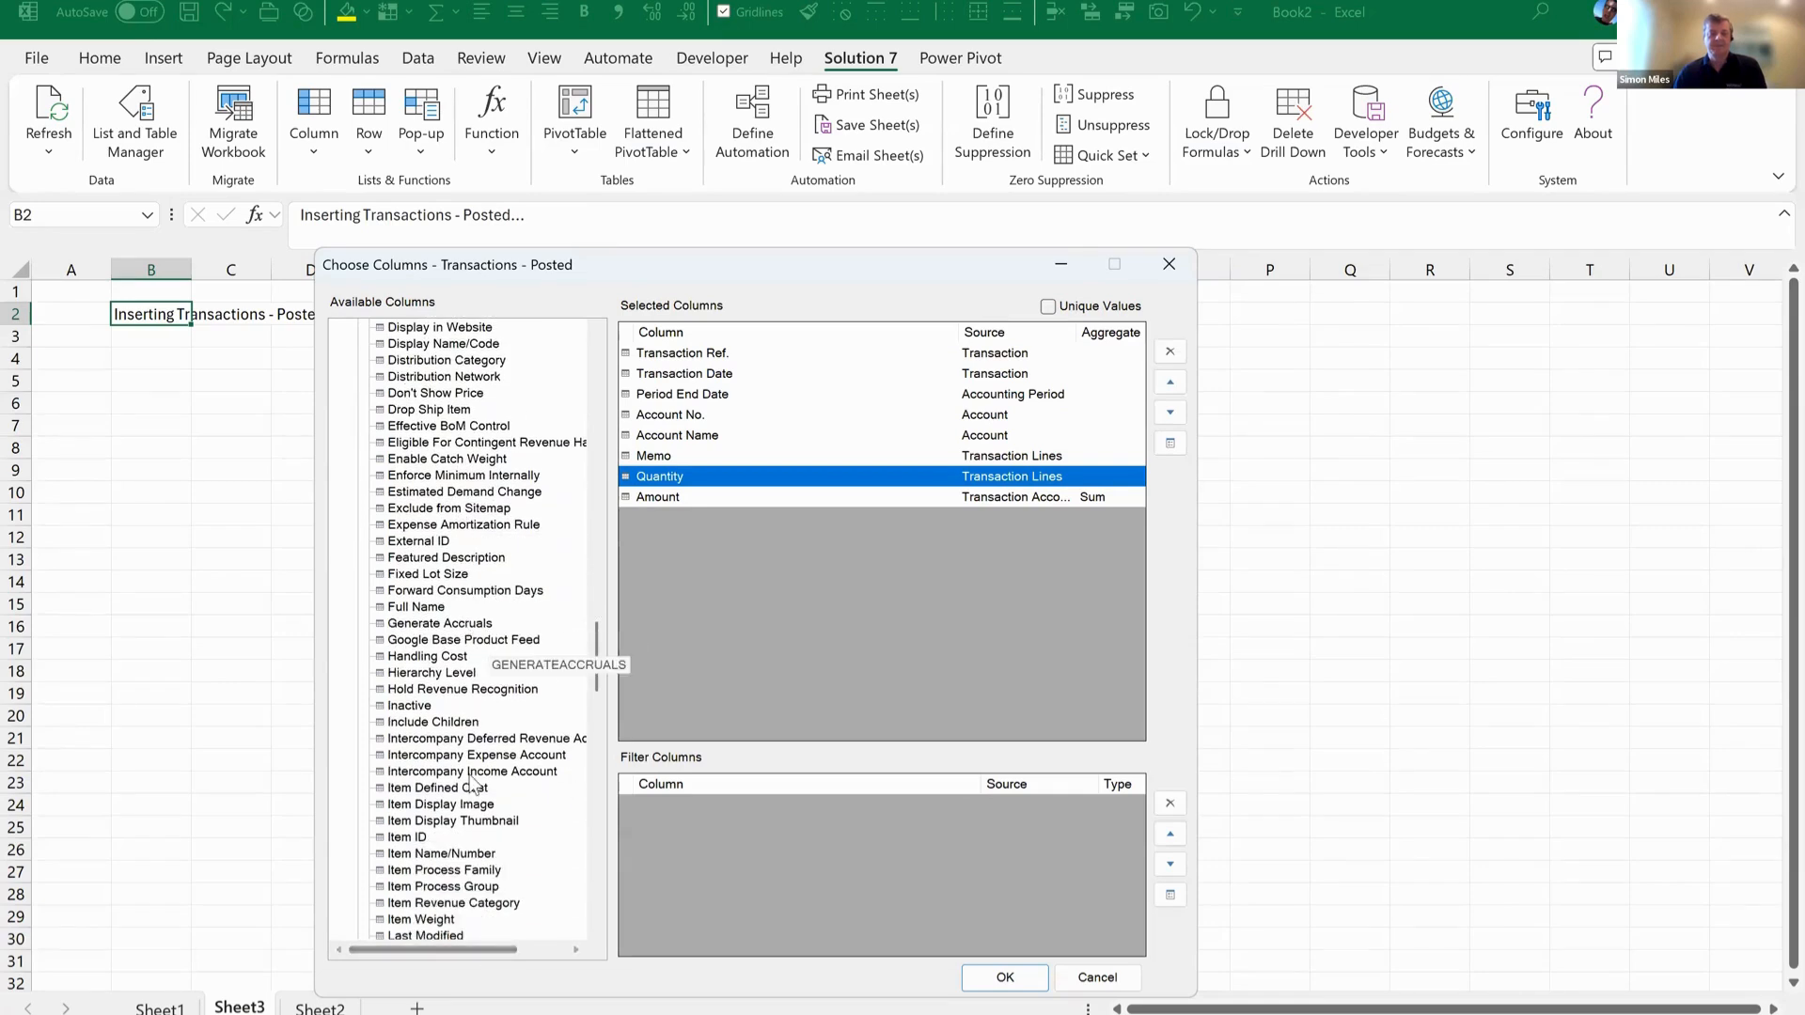
left_click(438, 854)
left_click_drag(438, 859, 747, 355)
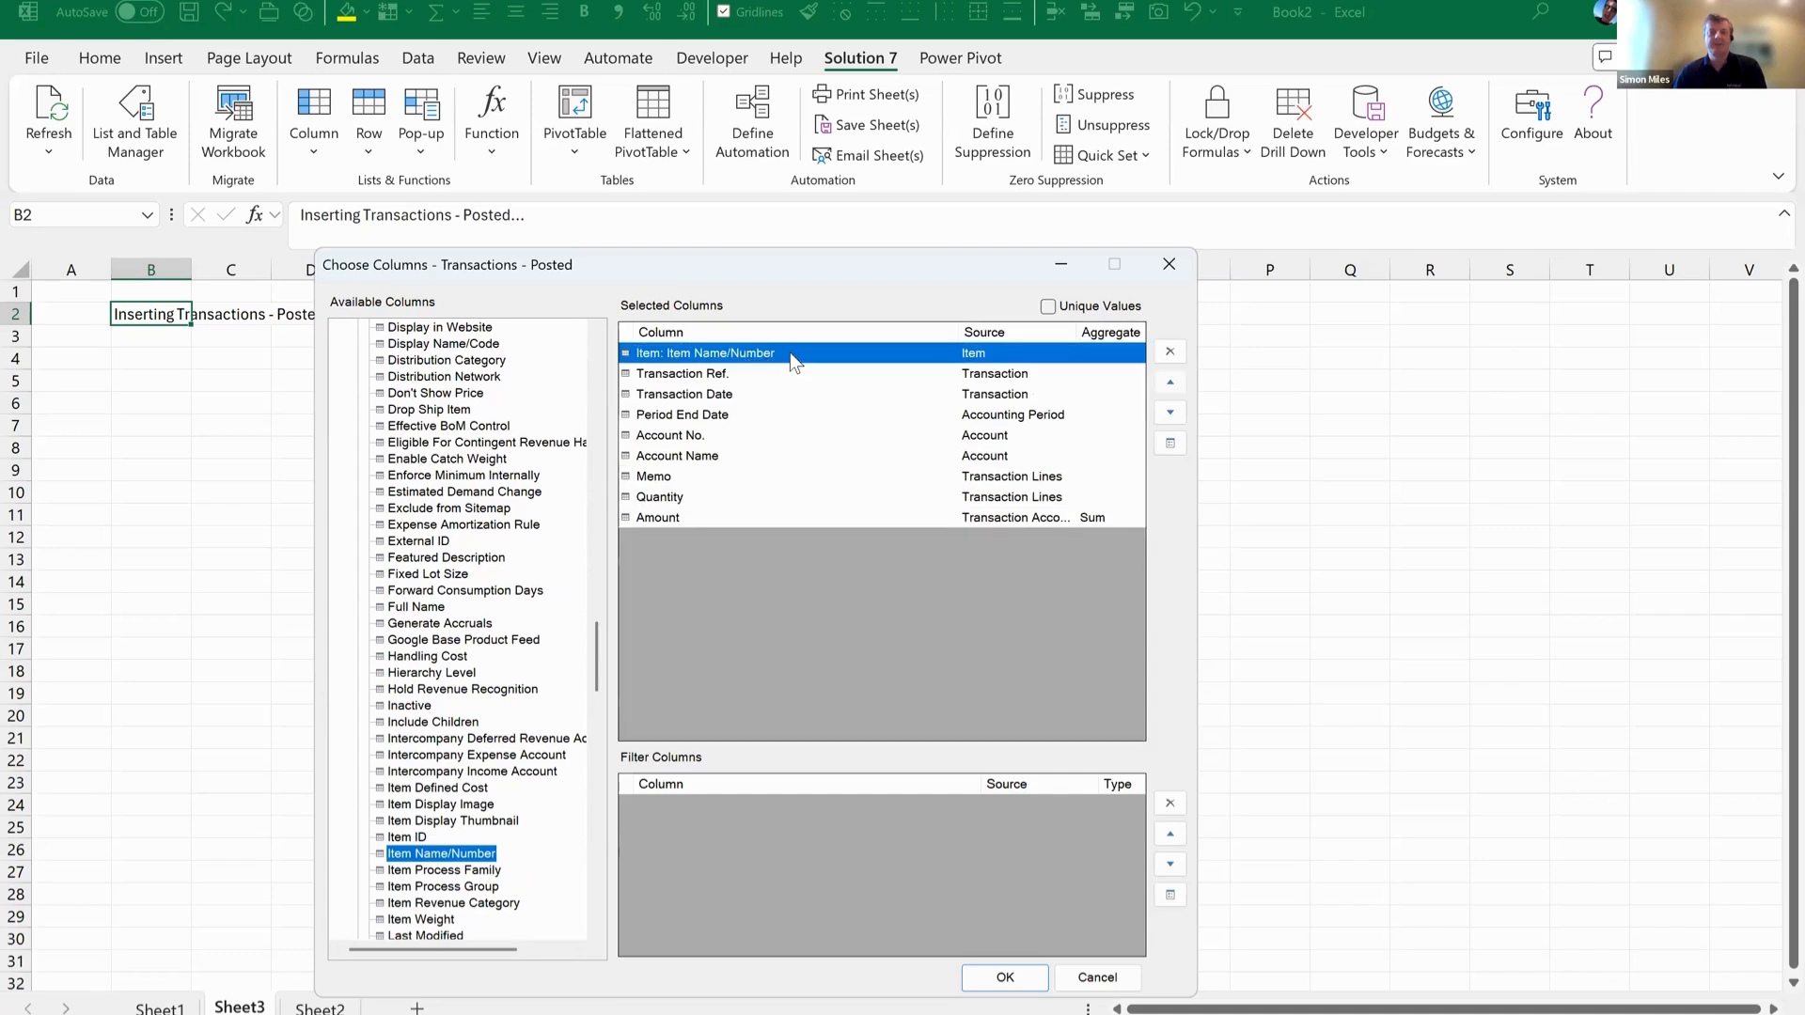
Set the aggregate of the Item Name/Number column to Group - Hide Detail.
double_click(789, 352)
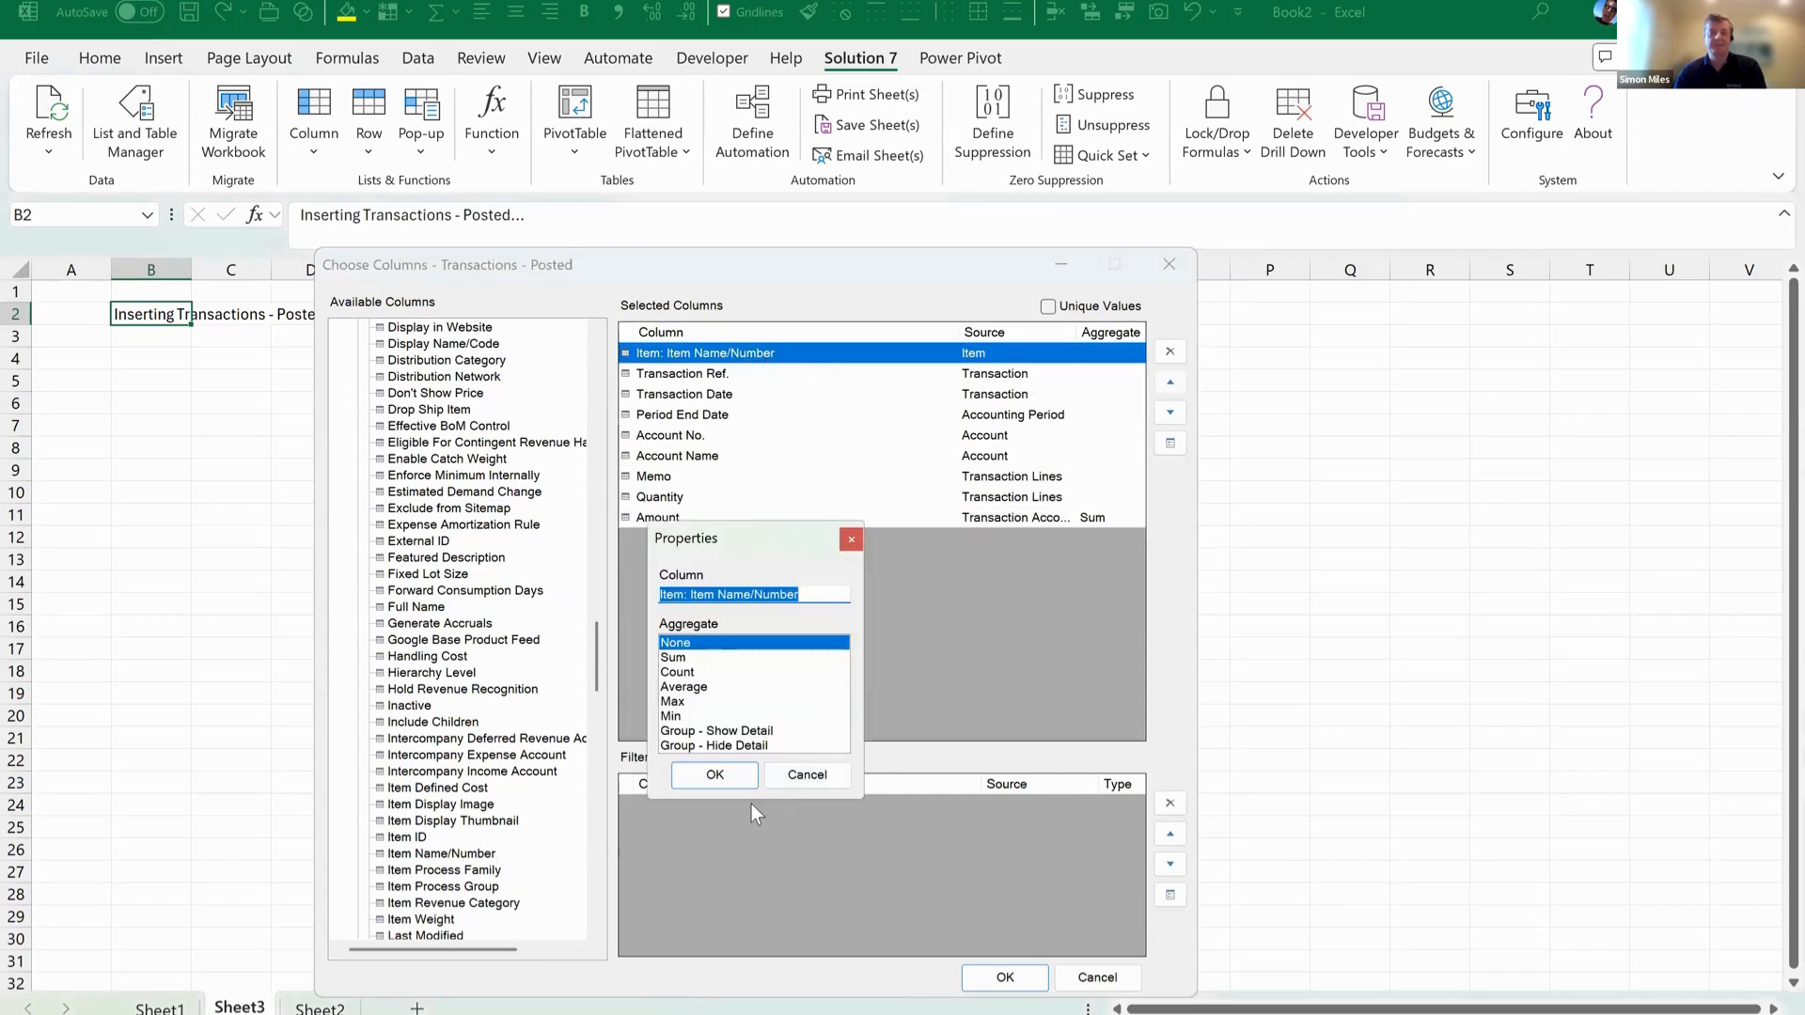
left_click(715, 746)
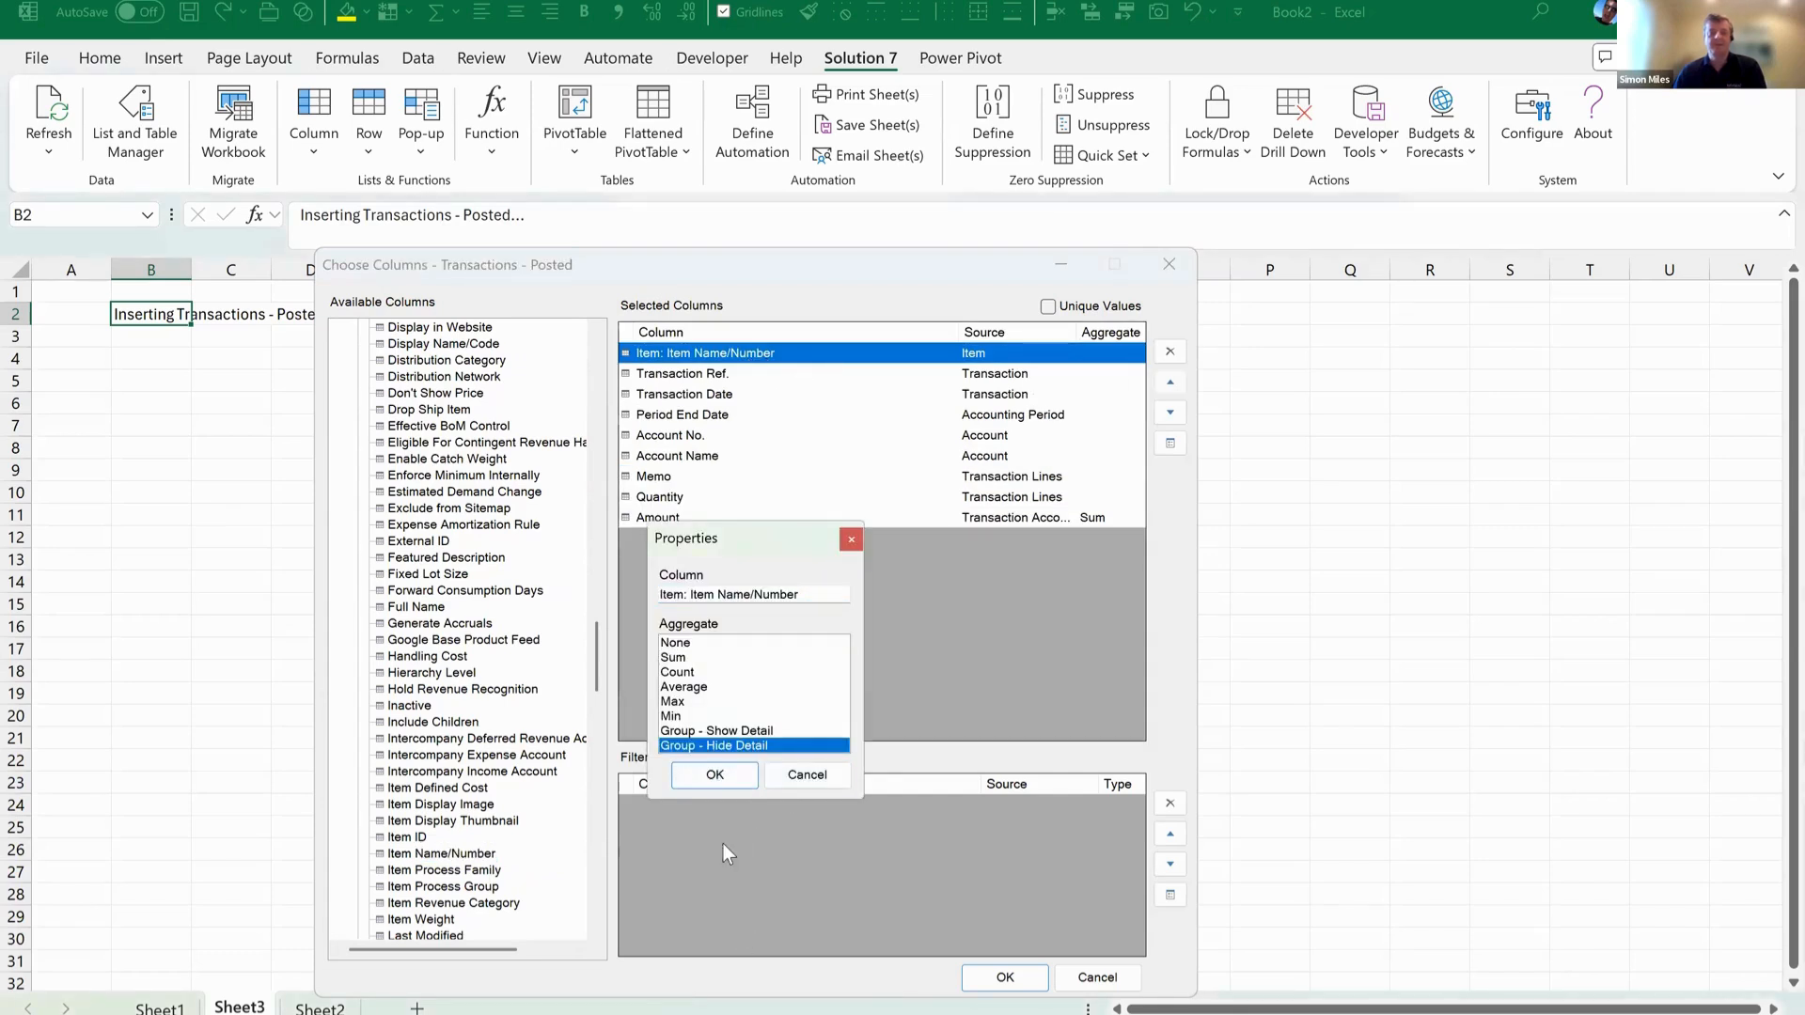
left_click(714, 777)
Set the Quantity column's aggregate to Sum, accept the column selection and insert the flattened PivotTable.
double_click(685, 495)
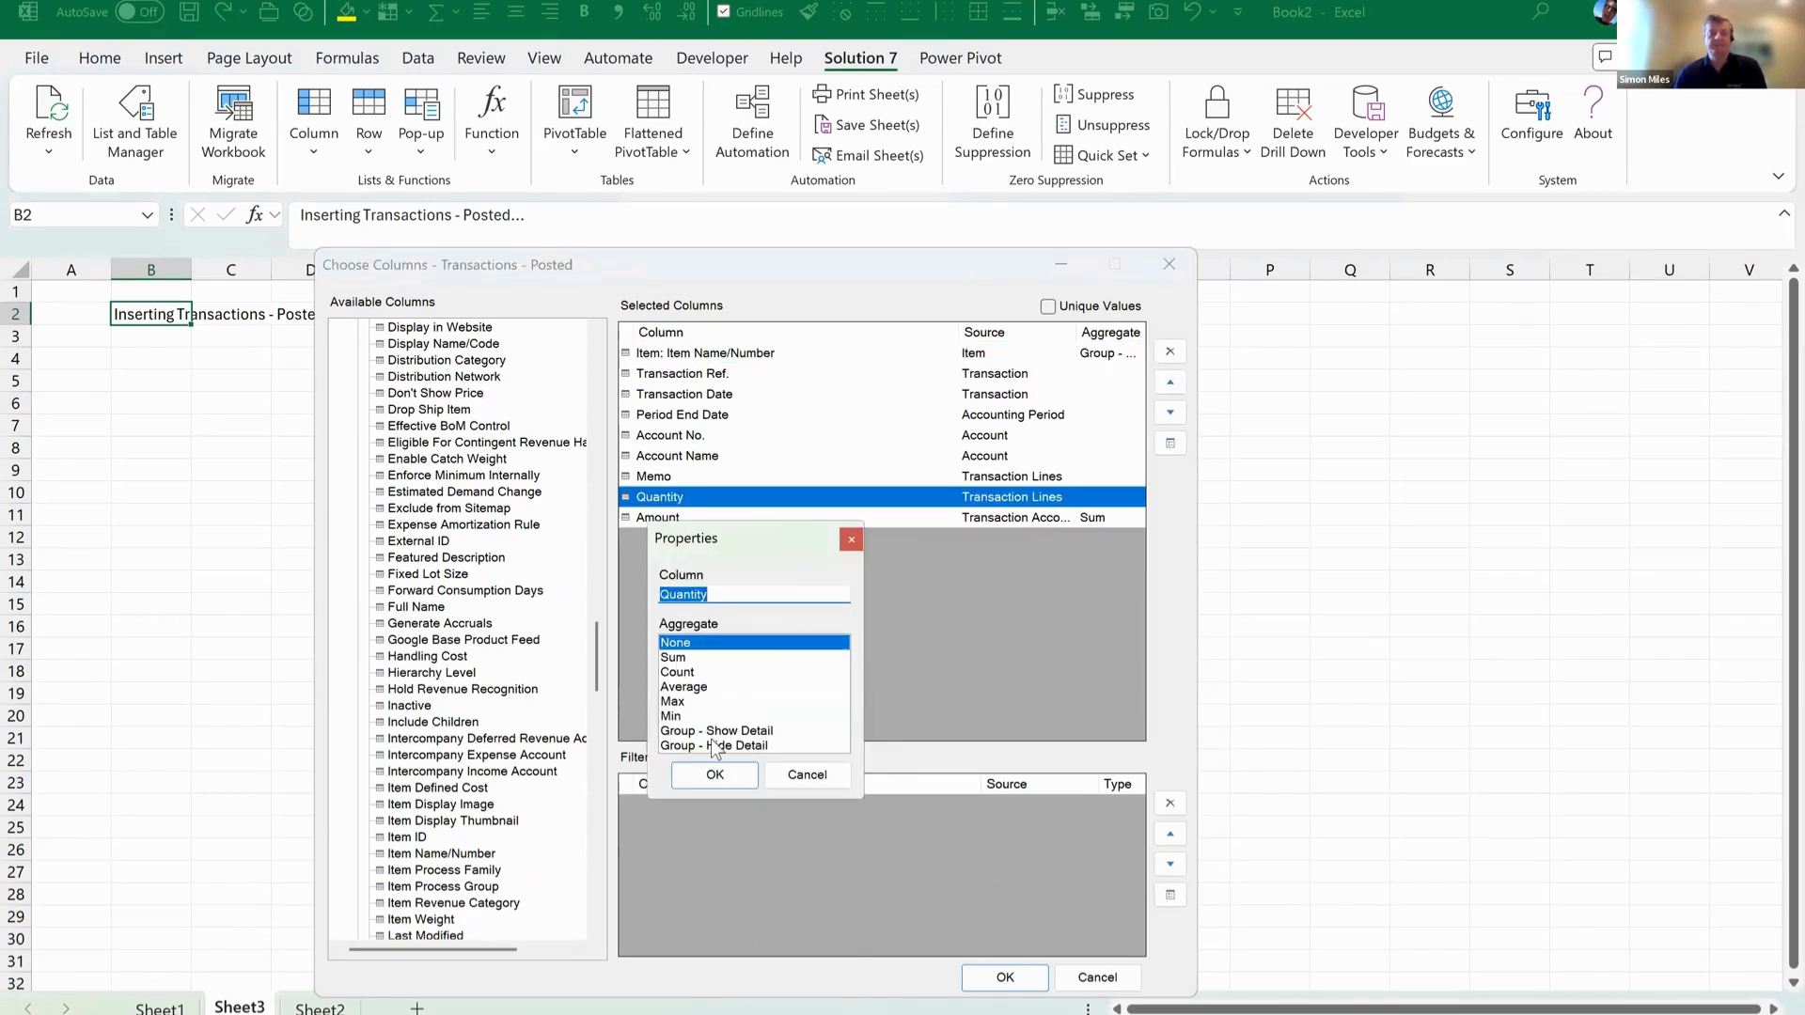
left_click(681, 657)
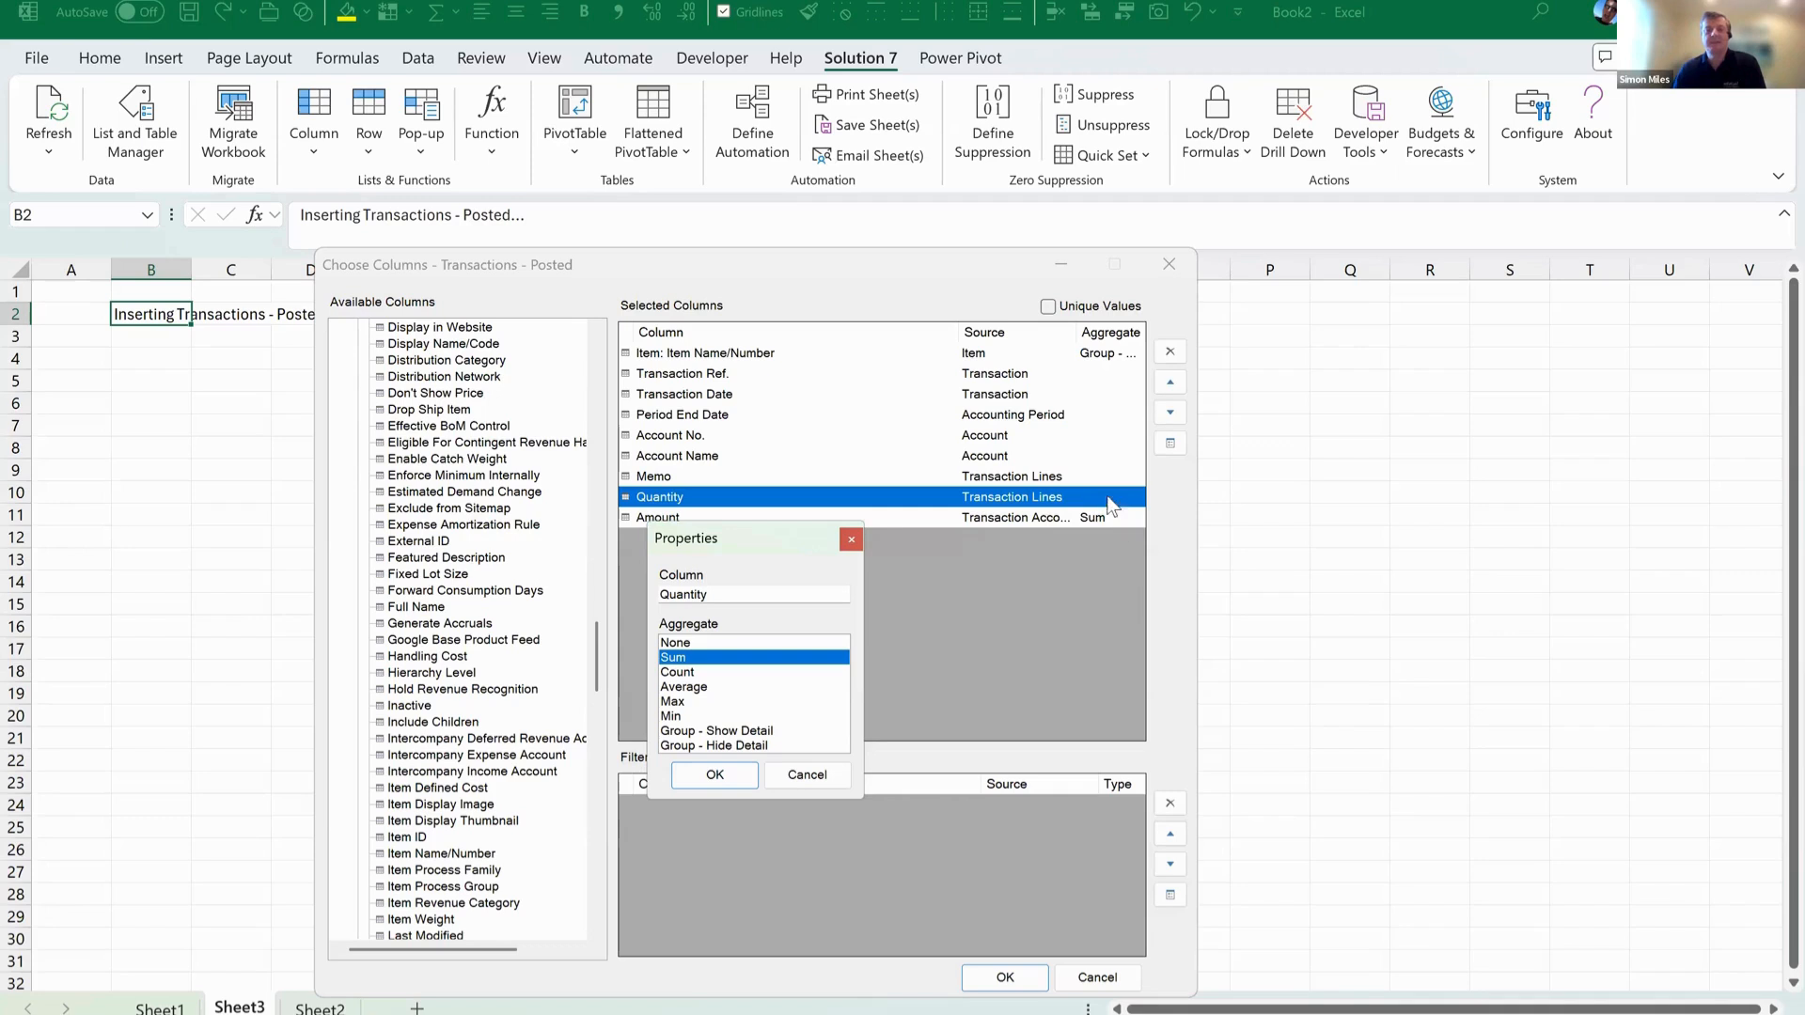
left_click(724, 773)
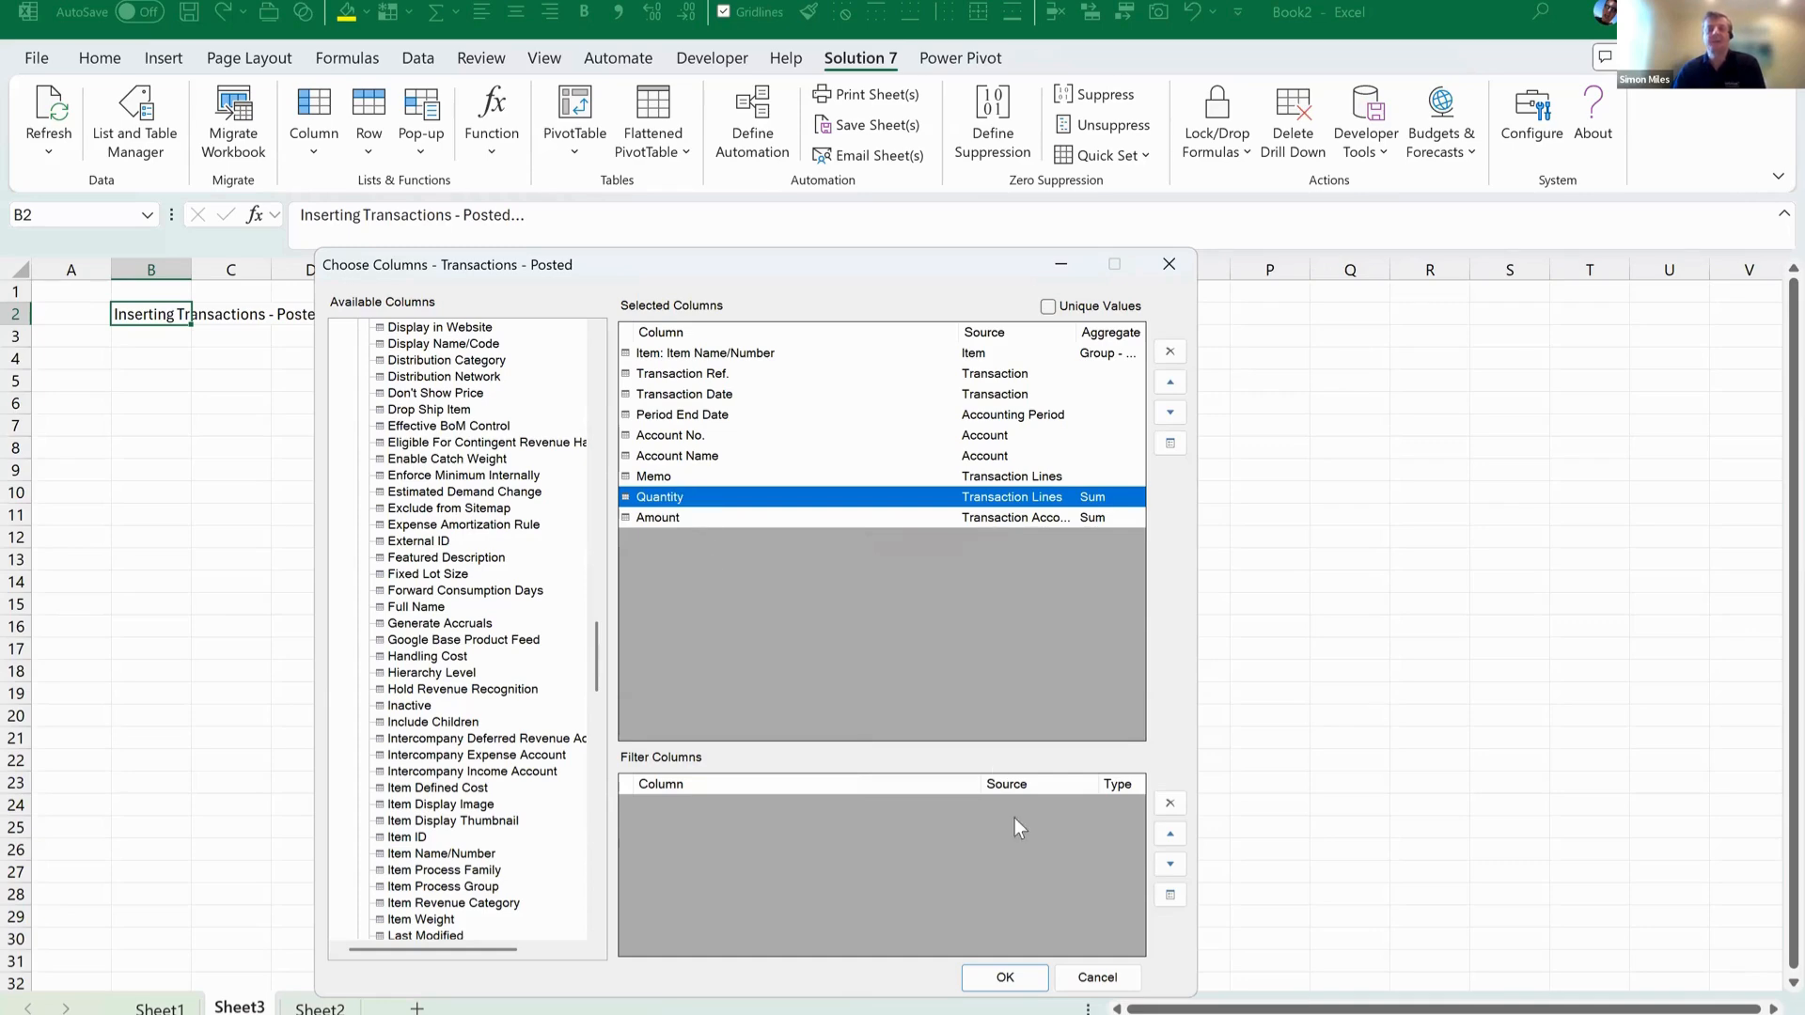
left_click(1028, 980)
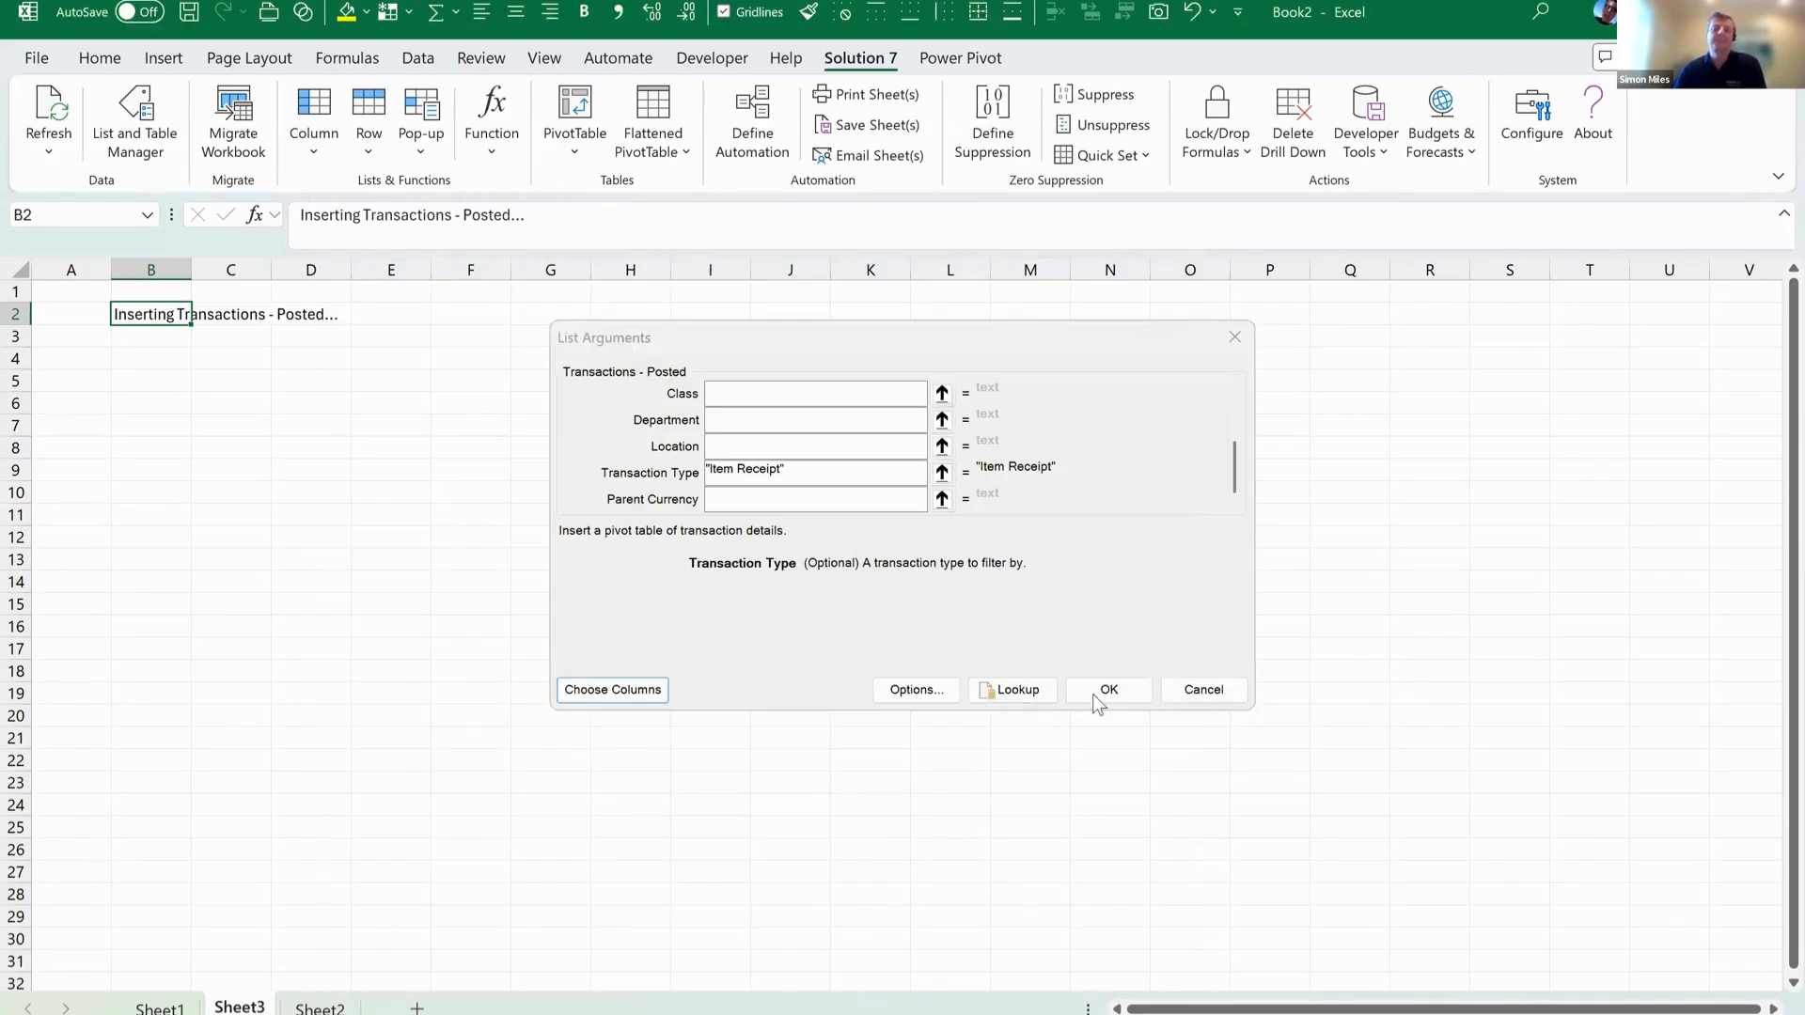
left_click(1095, 691)
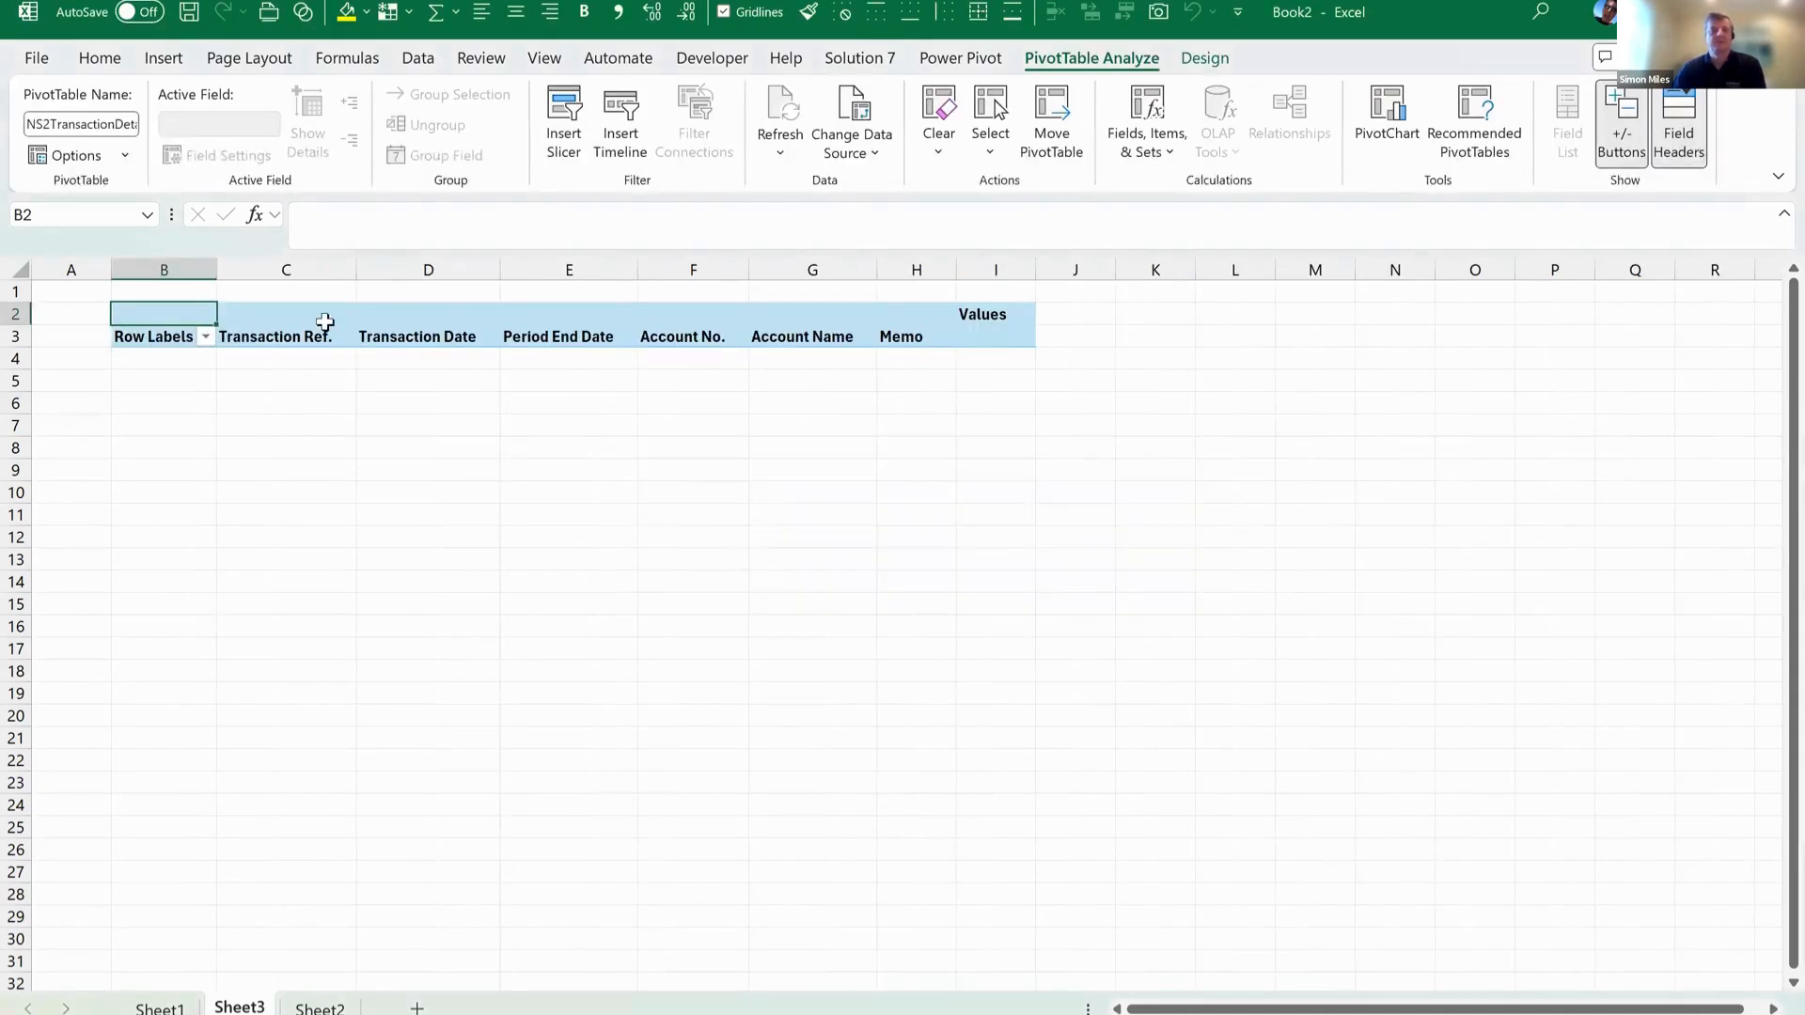
Edit the inserted Solution 7 table's arguments and change its From Period to FY 2001 from the accounting period list.
right_click(324, 320)
mouse_move(521, 629)
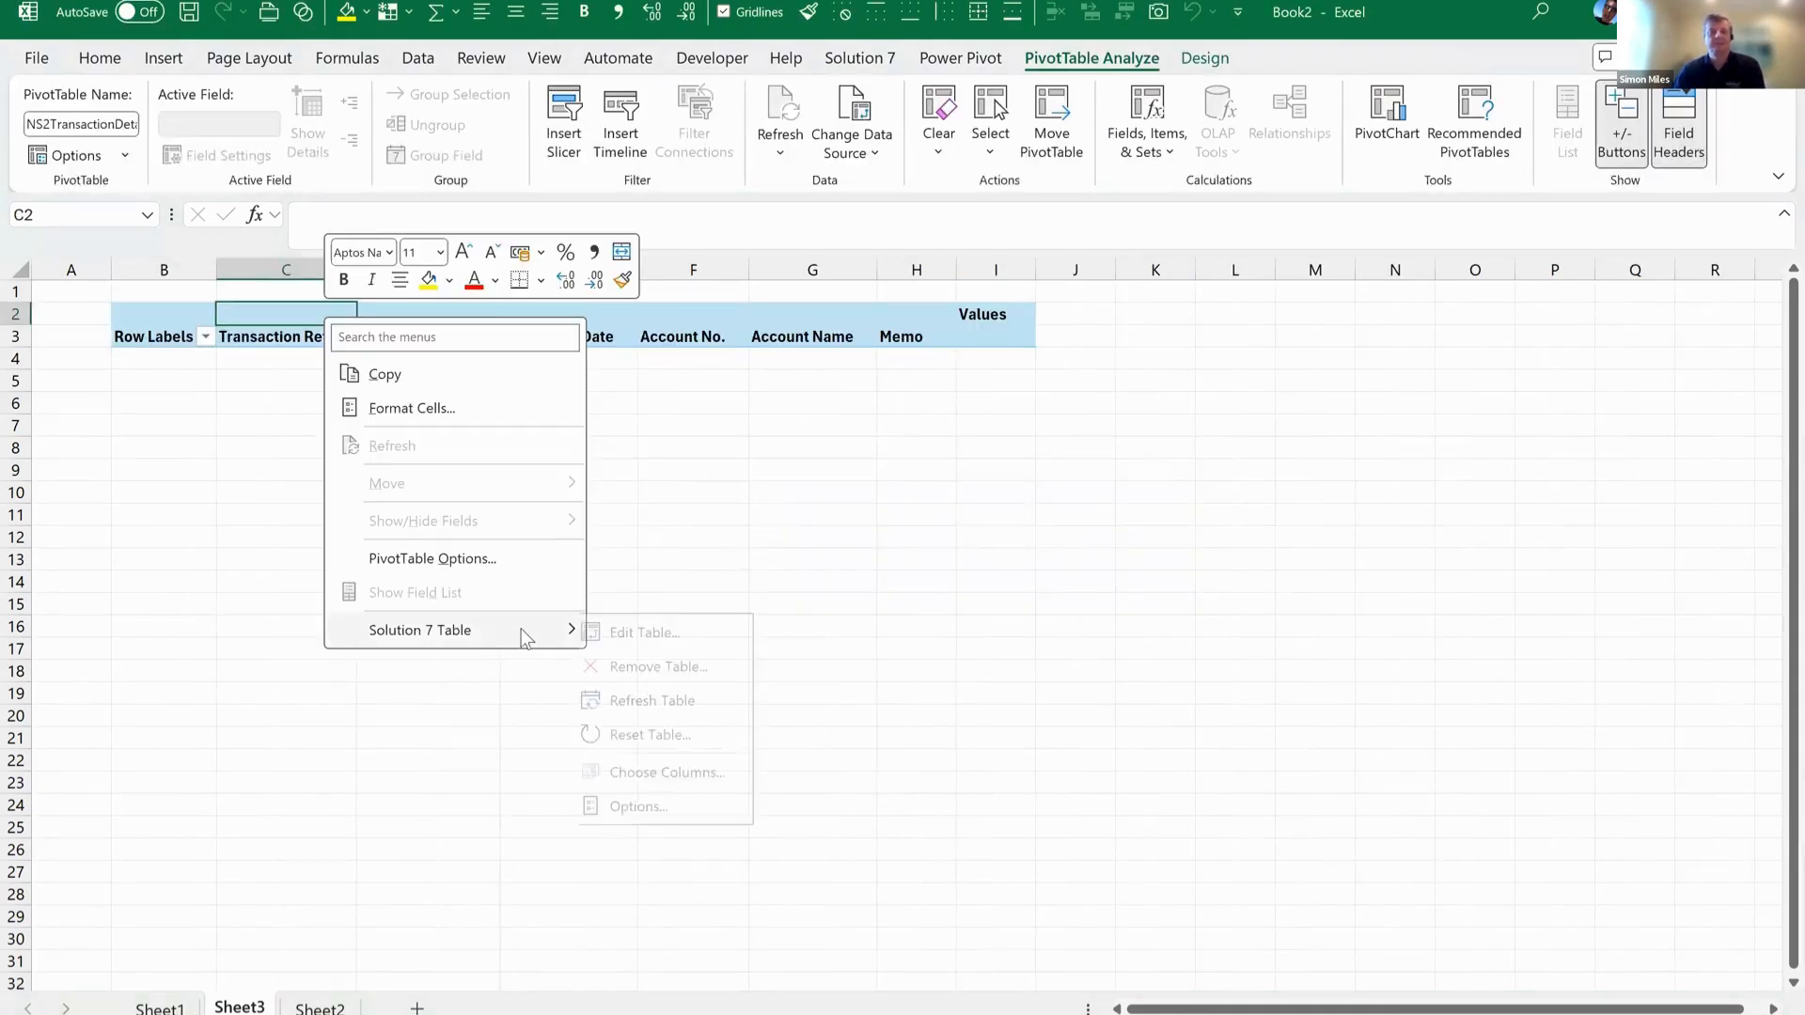
left_click(648, 630)
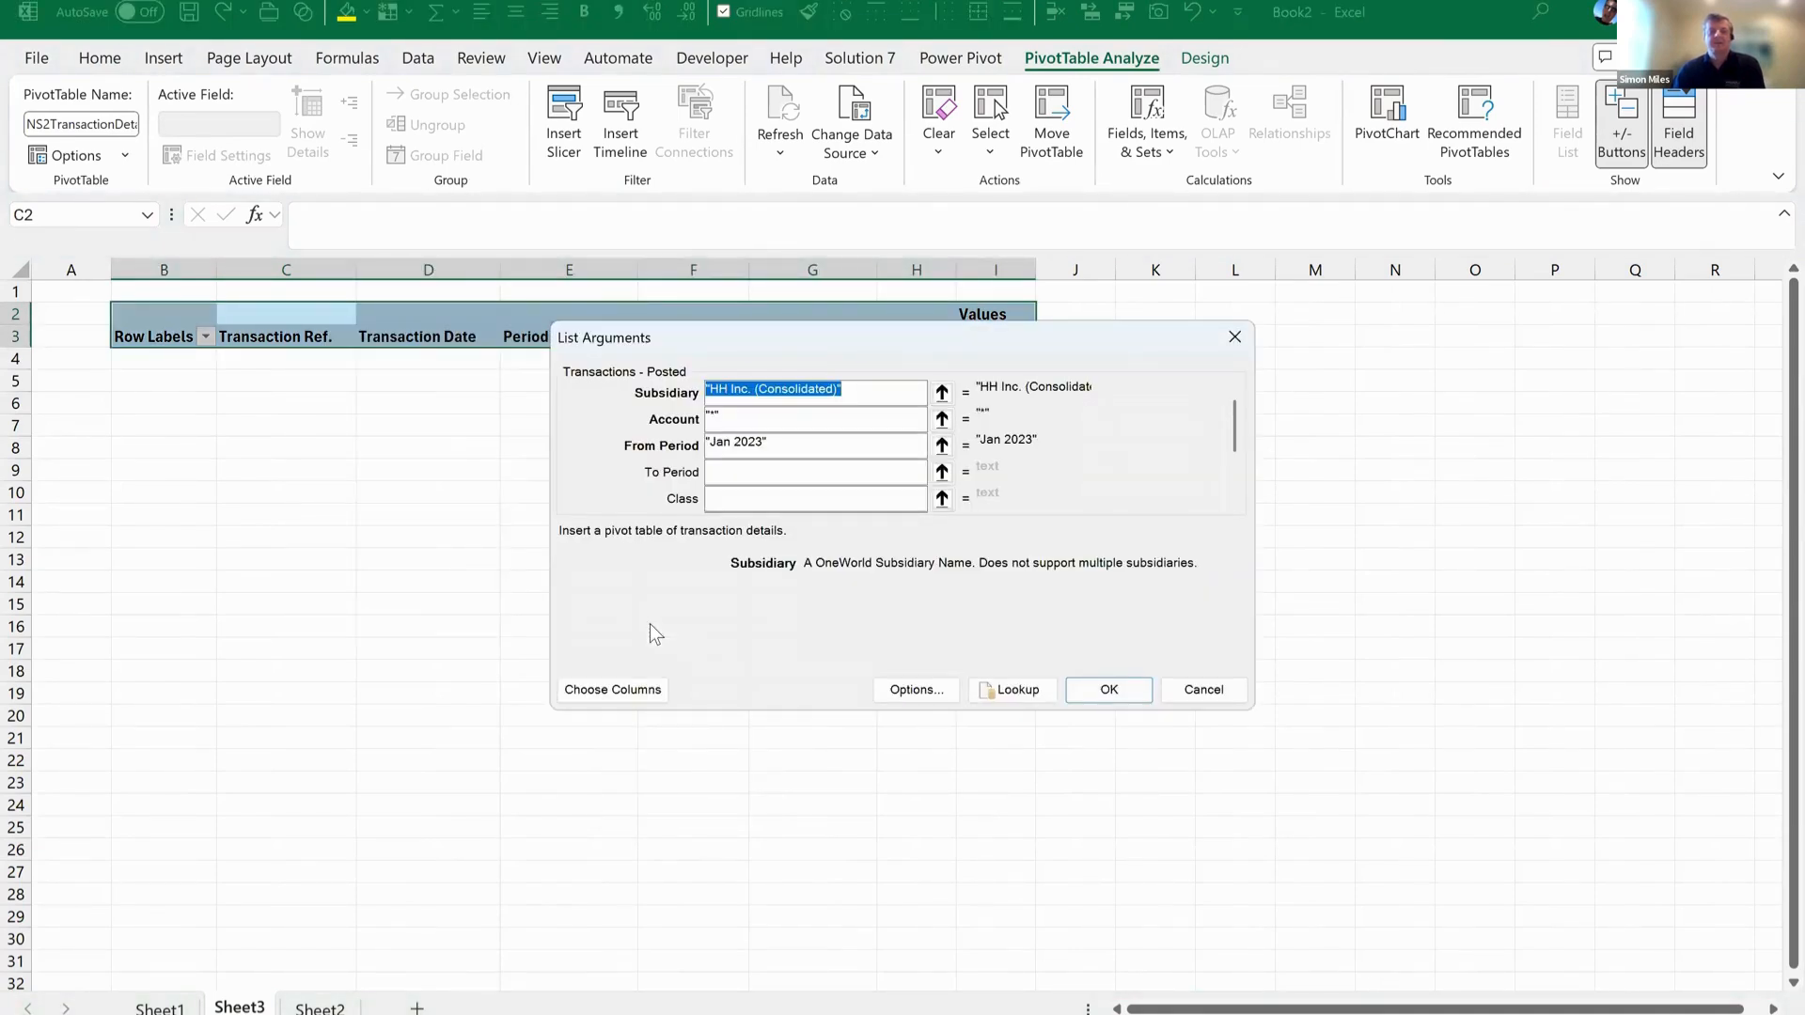
left_click_drag(1235, 438, 1262, 523)
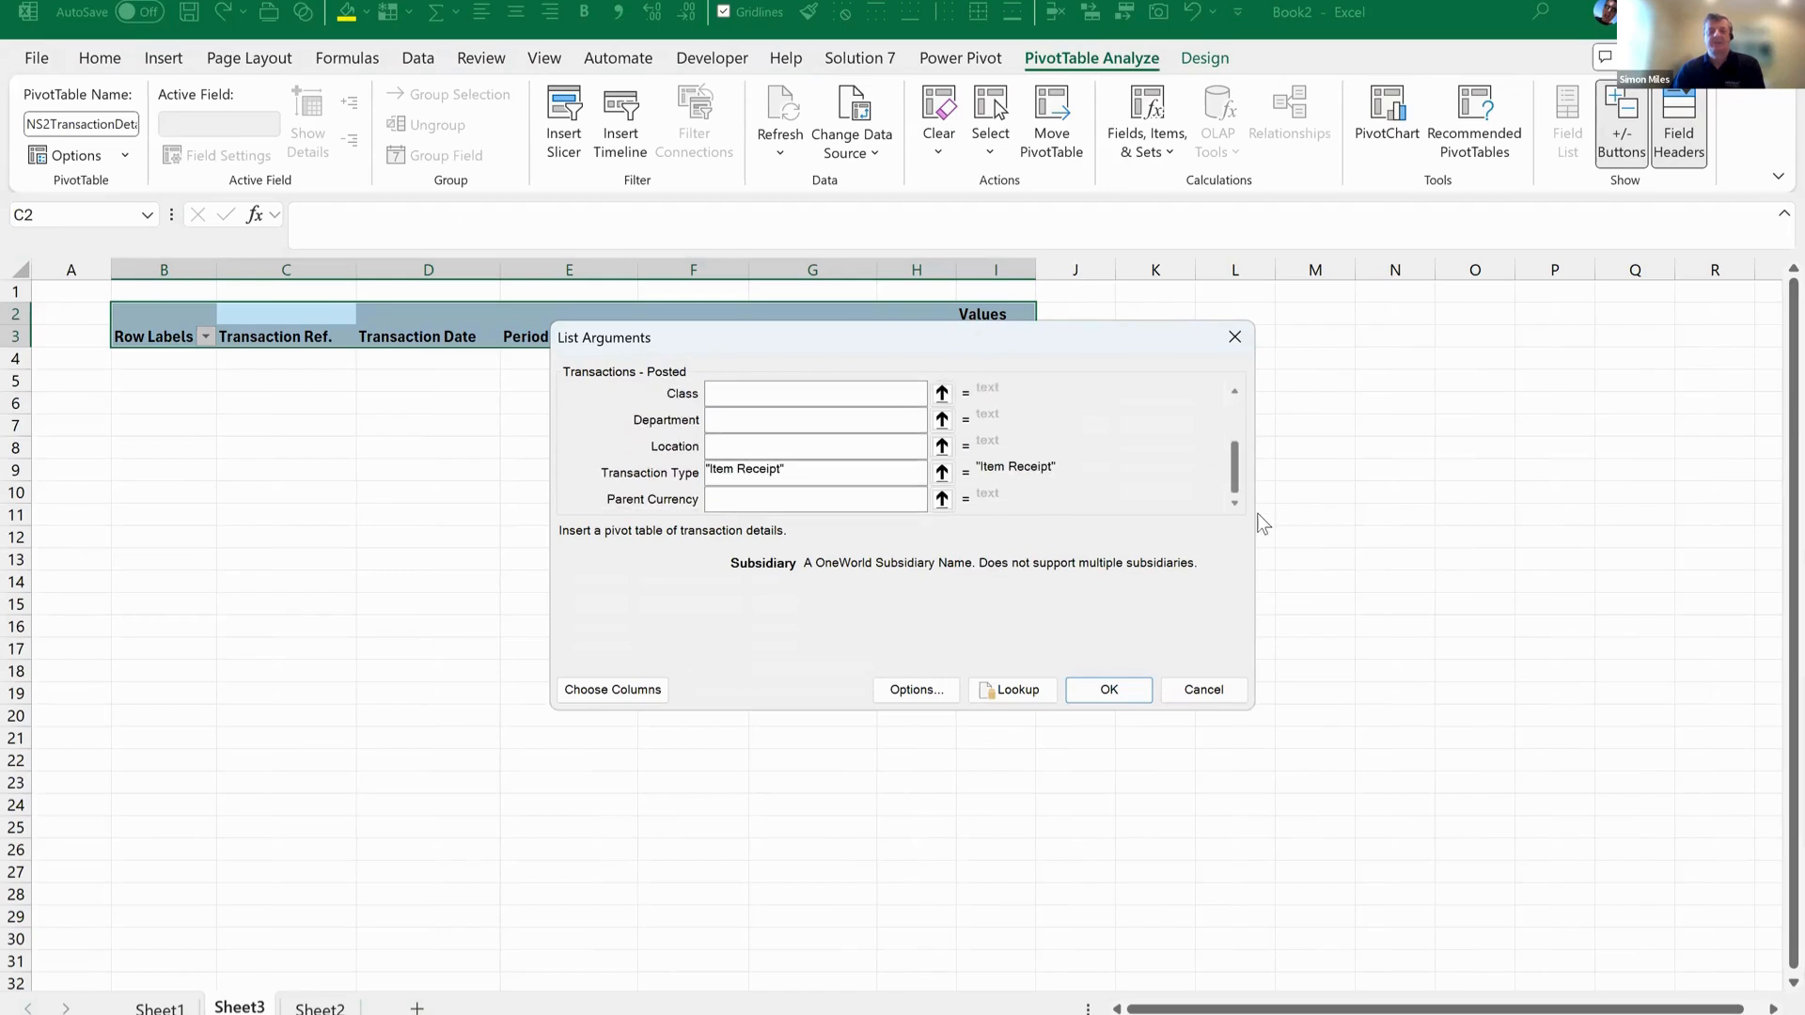
left_click_drag(1213, 358, 1210, 346)
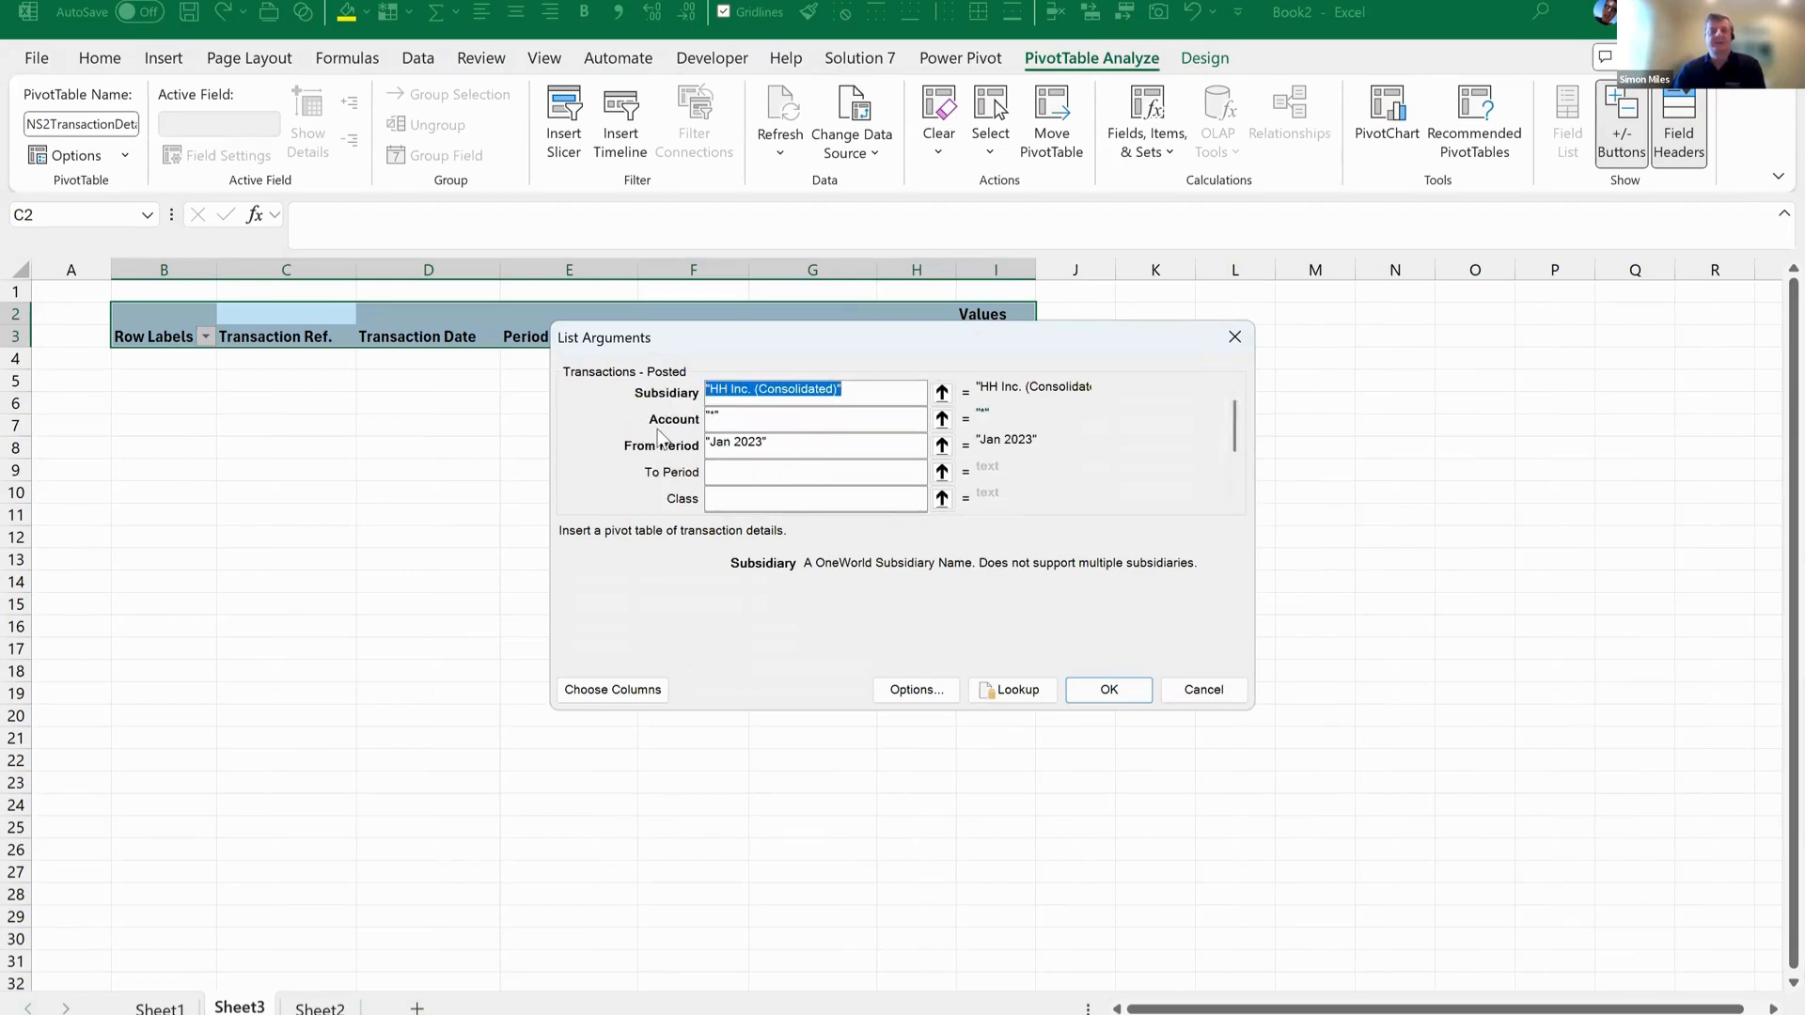
key("Tab")
key("Tab")
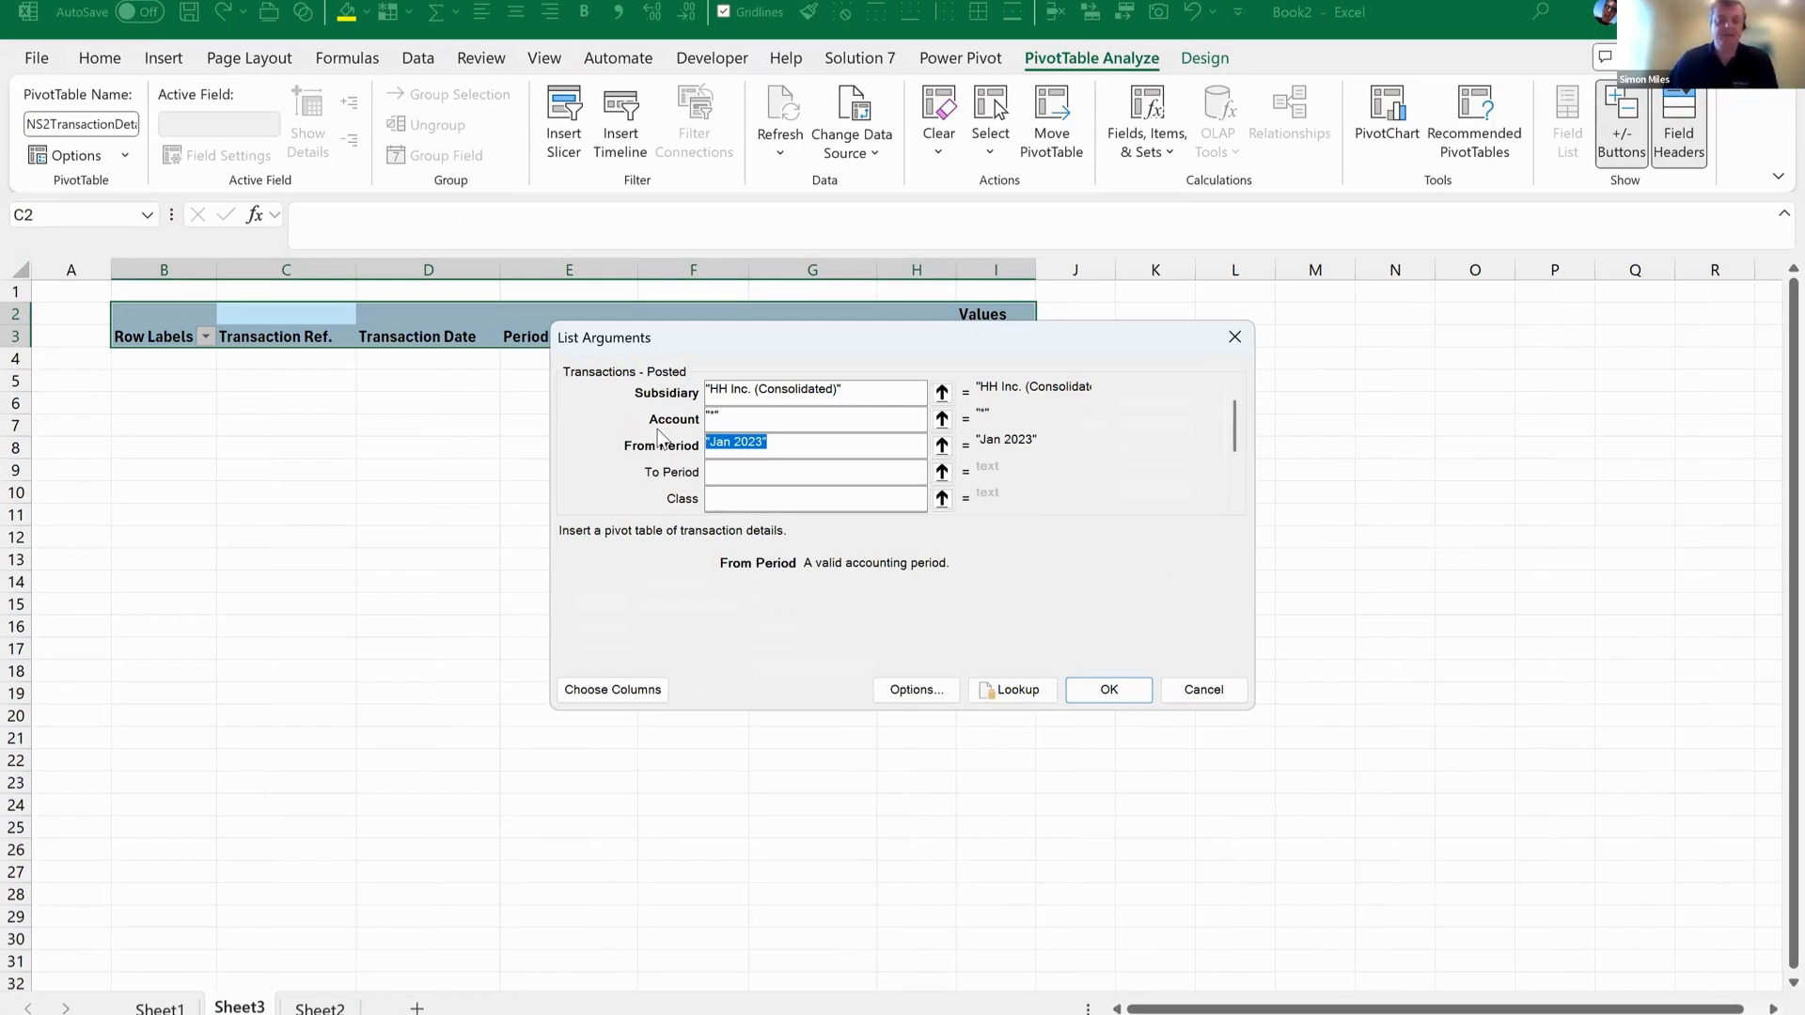
left_click(1011, 690)
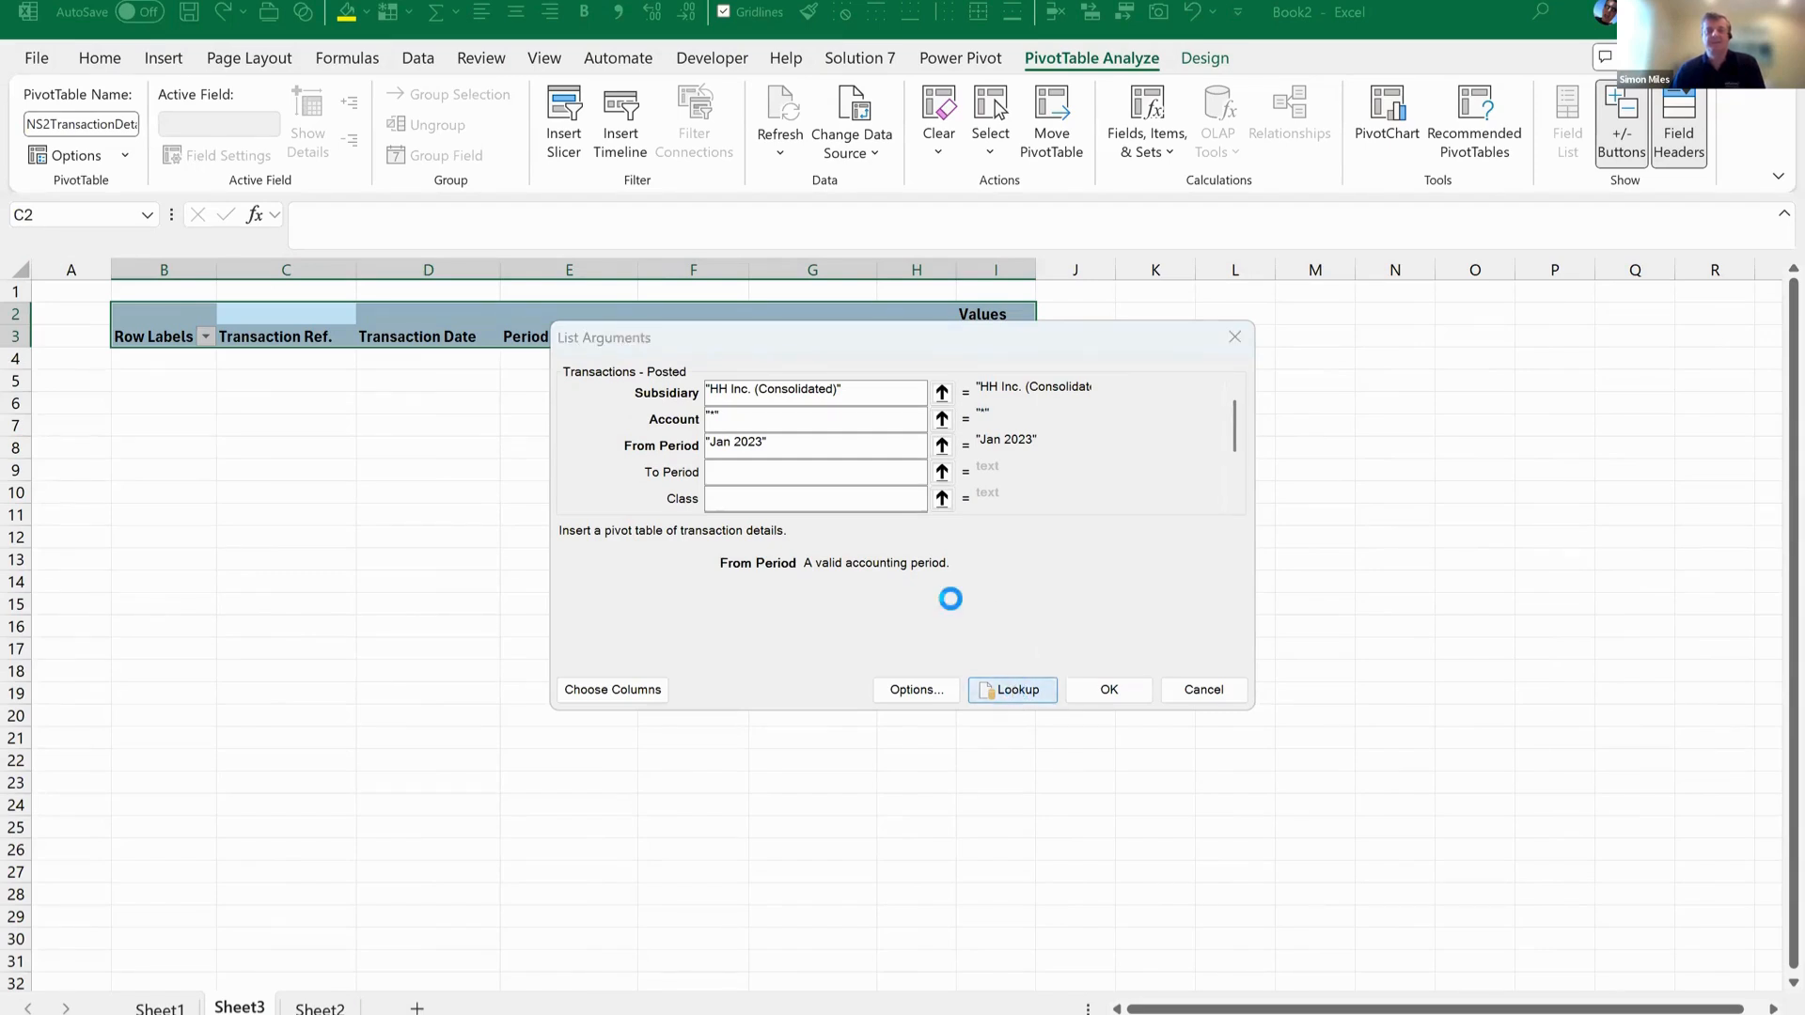
scroll(1066, 572, "up", 15)
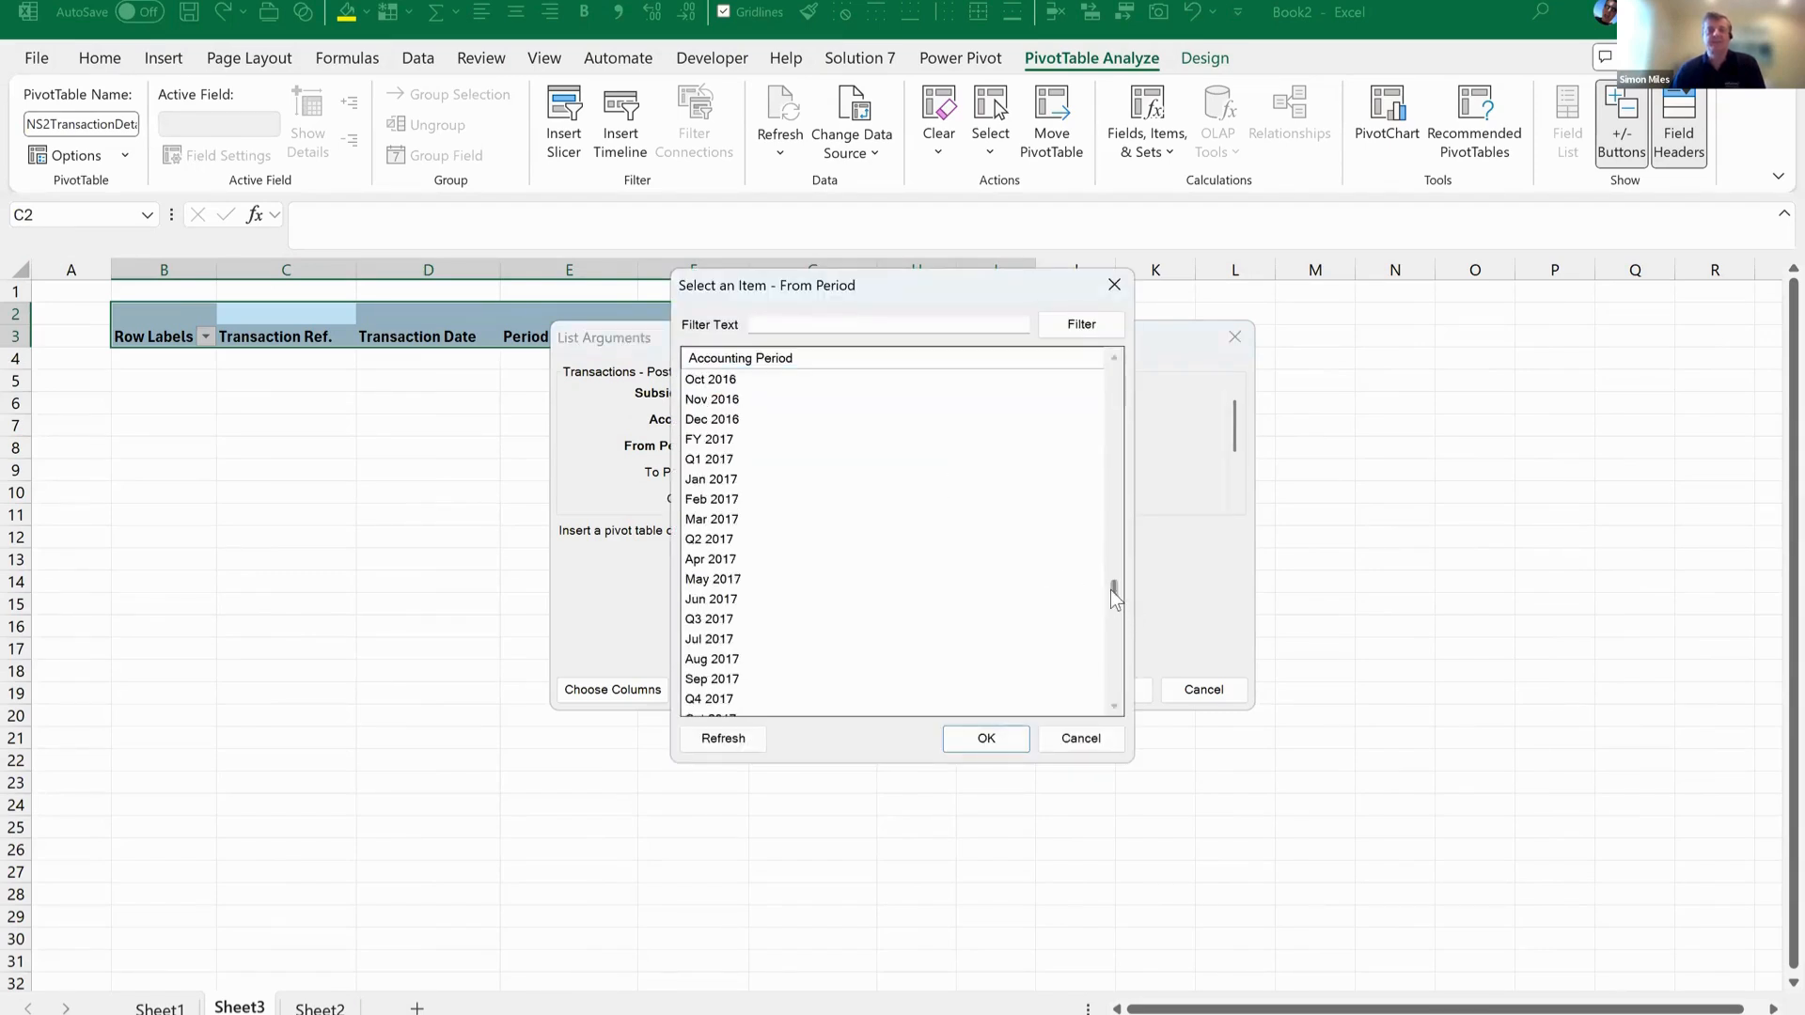
left_click_drag(1115, 590, 1113, 367)
left_click(764, 380)
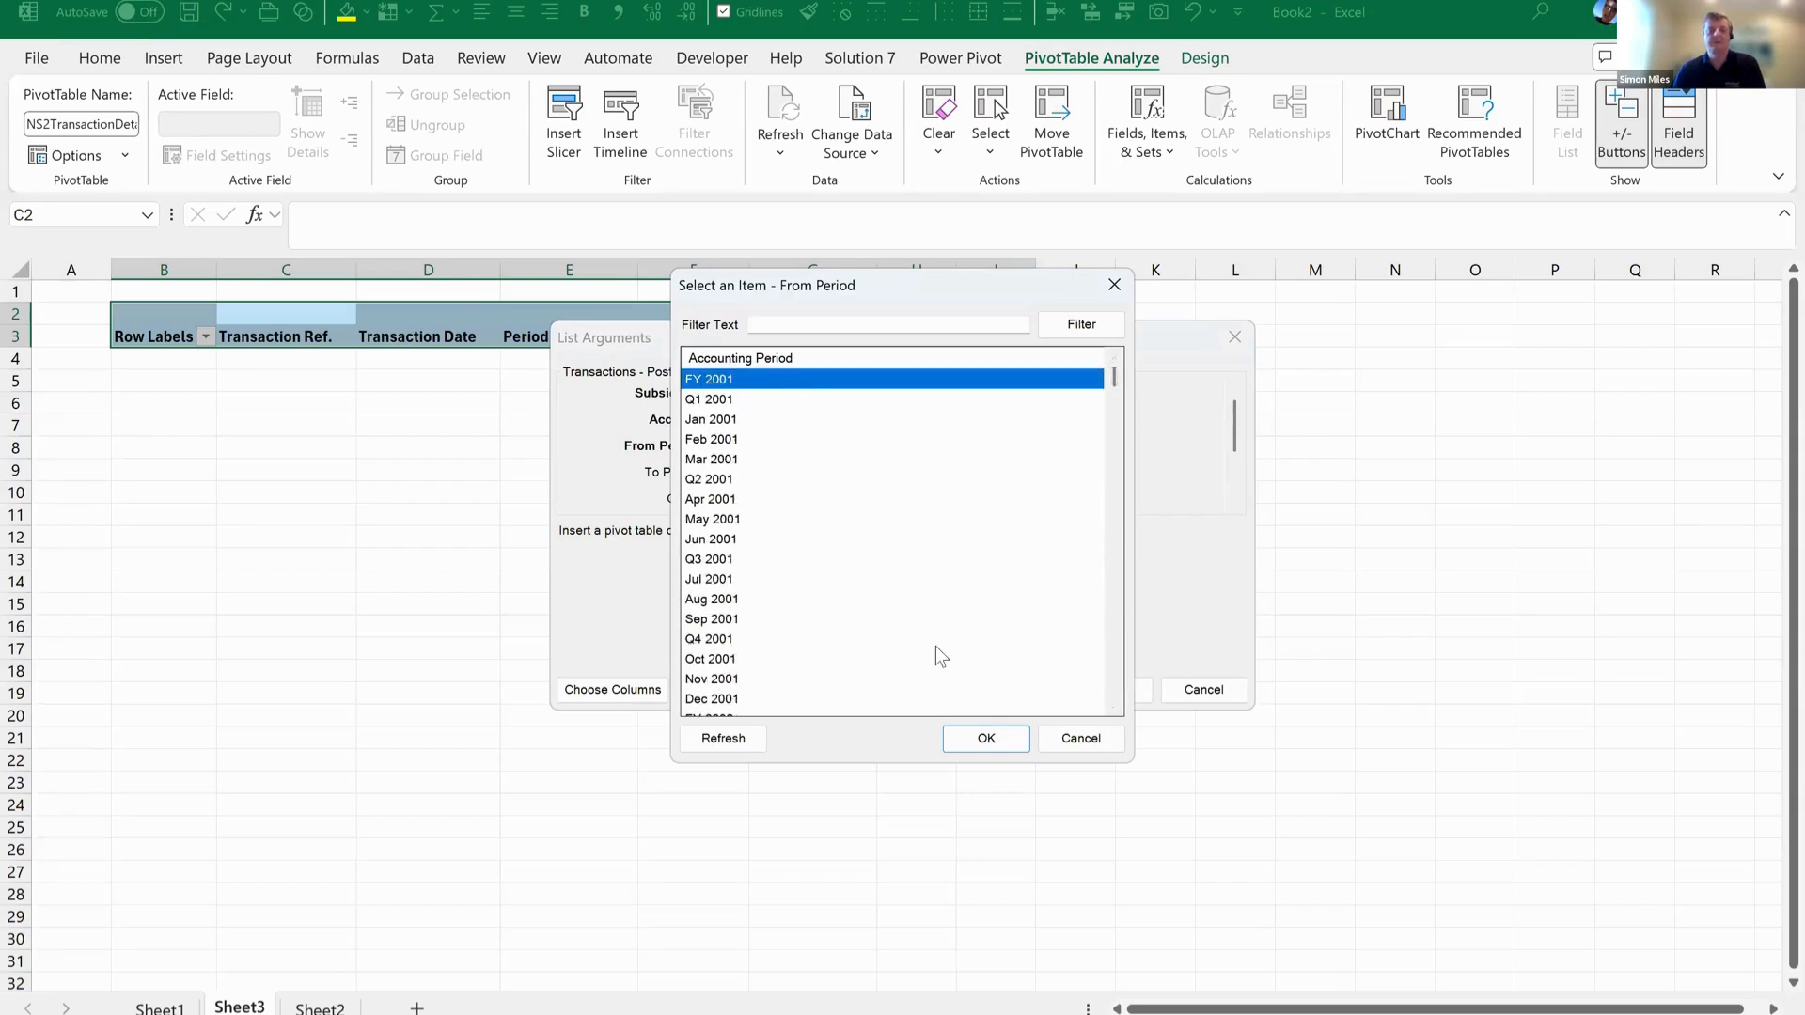
left_click(986, 739)
Set the To Period argument to Jan 2023 and apply the arguments to the flattened PivotTable.
left_click(744, 470)
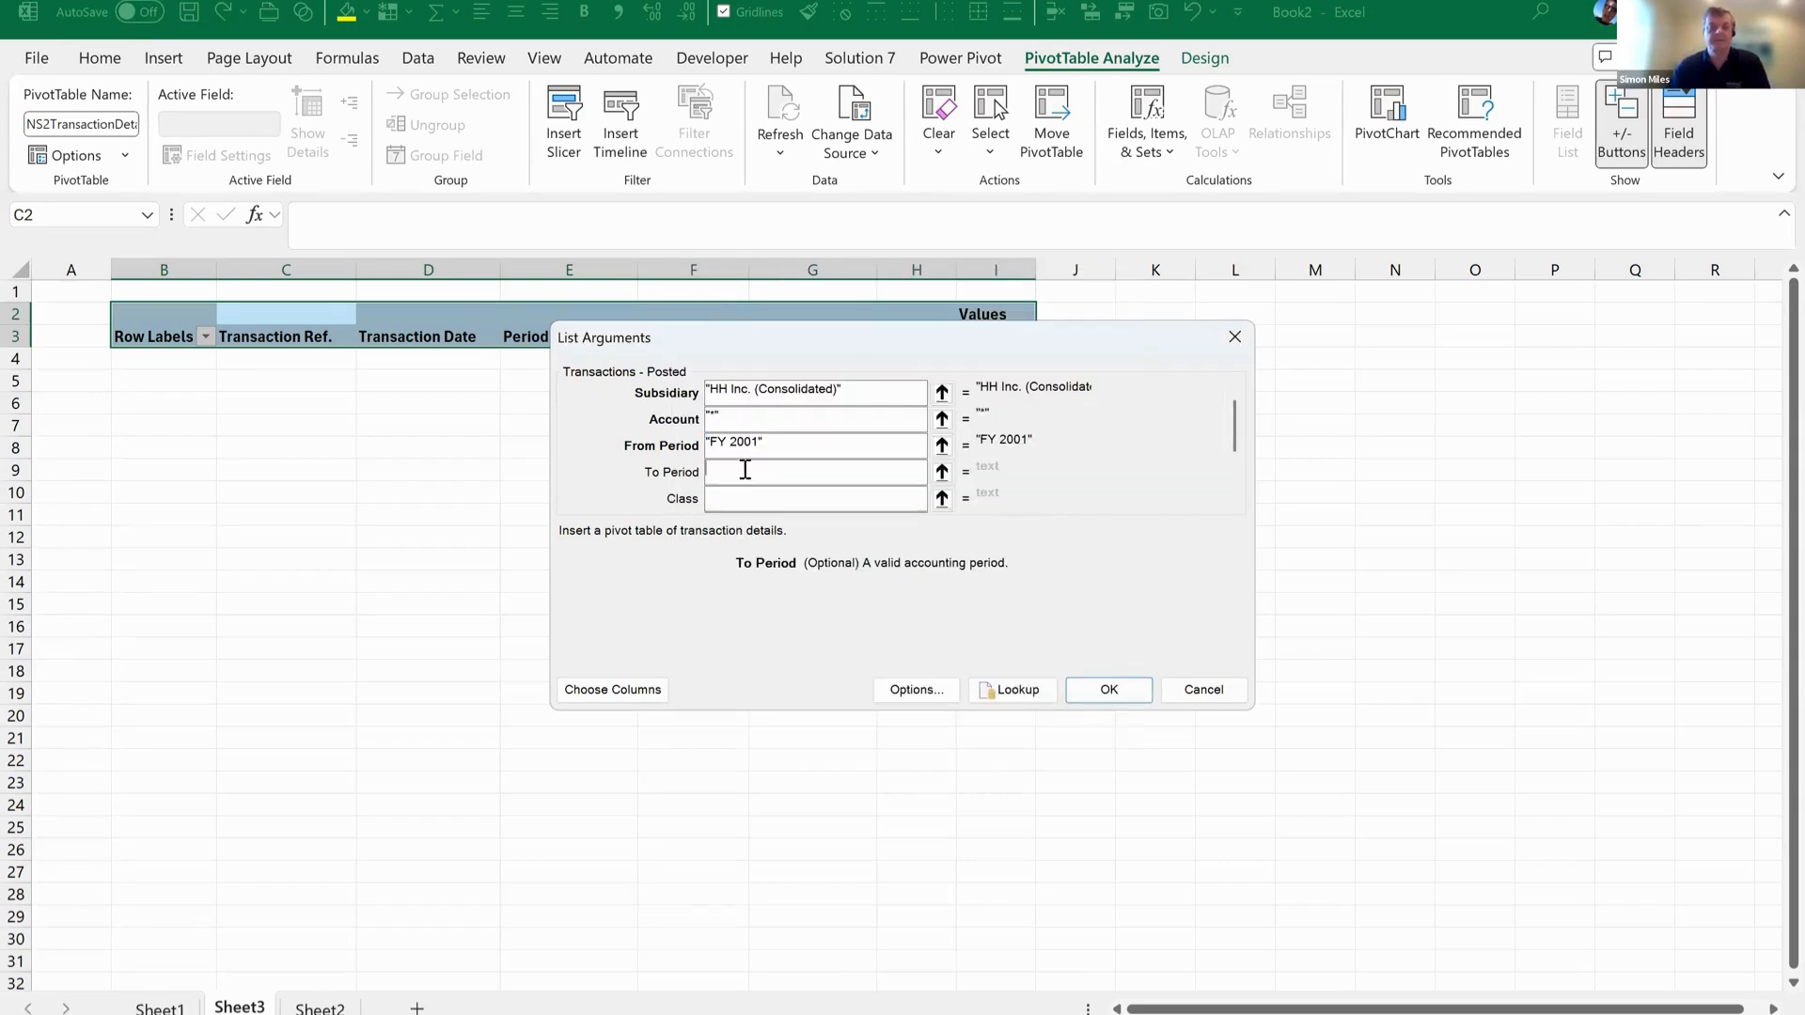
type("Jan")
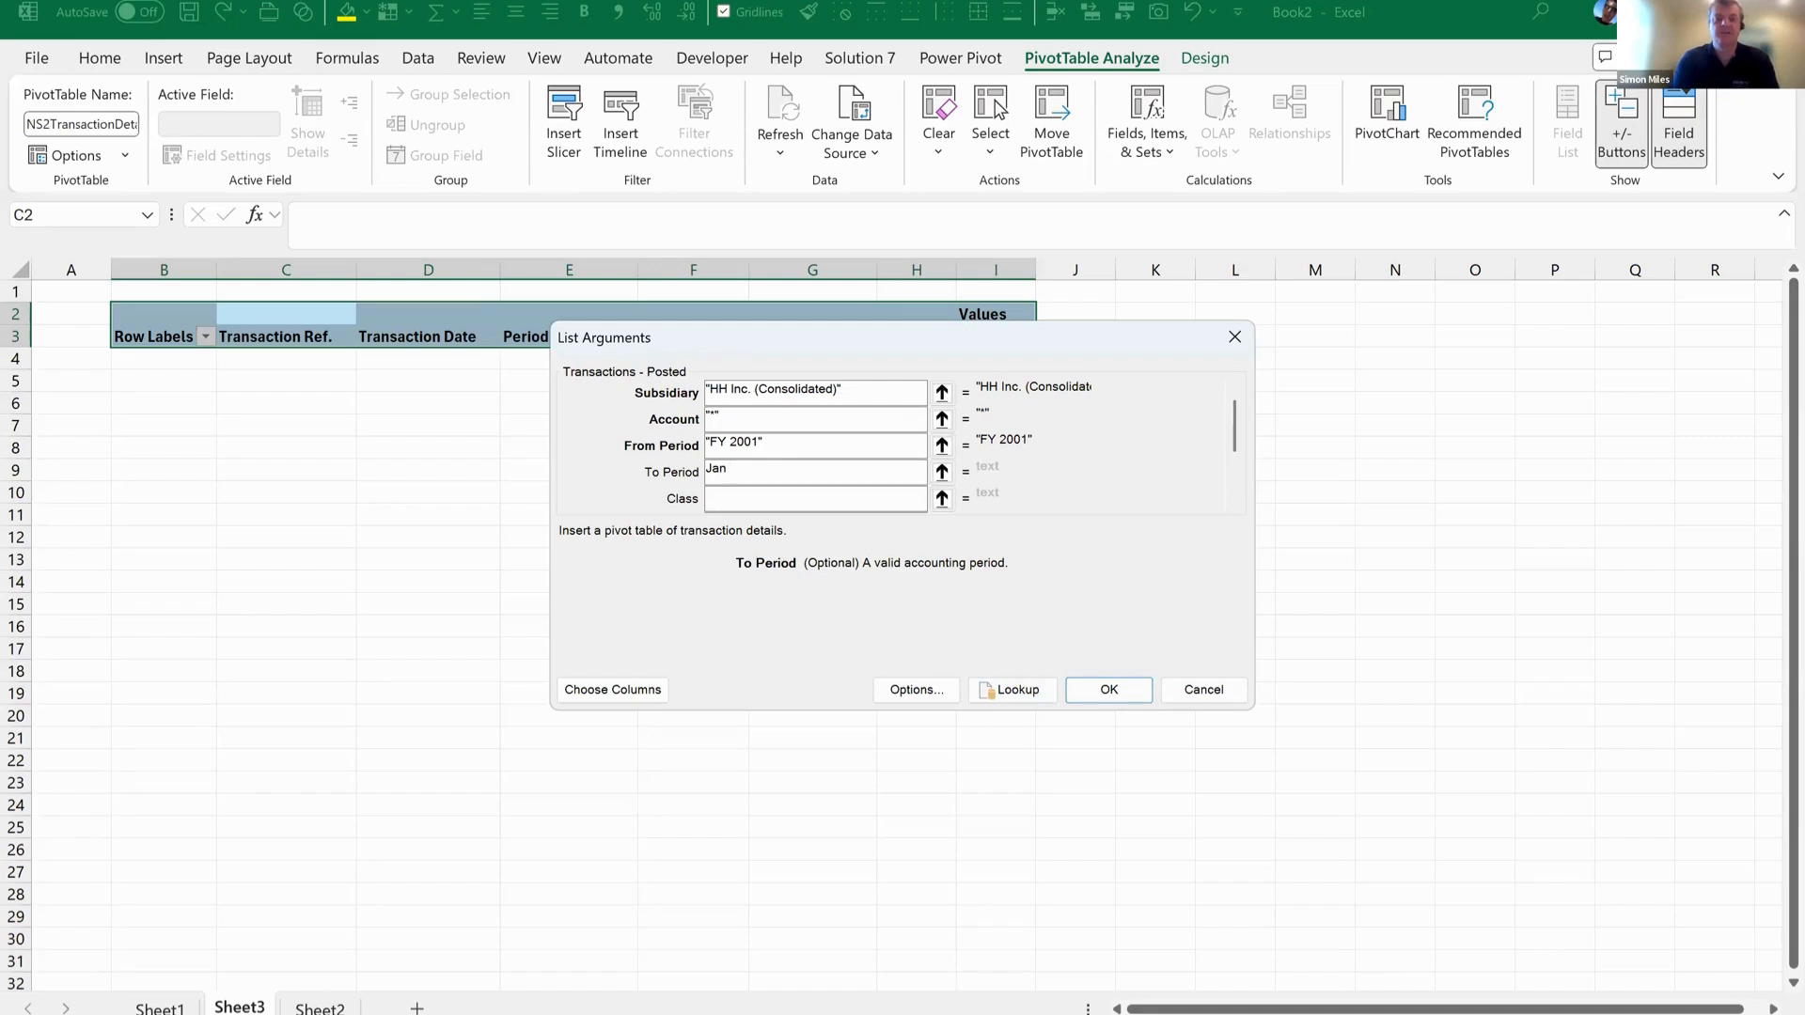
type(" 2023")
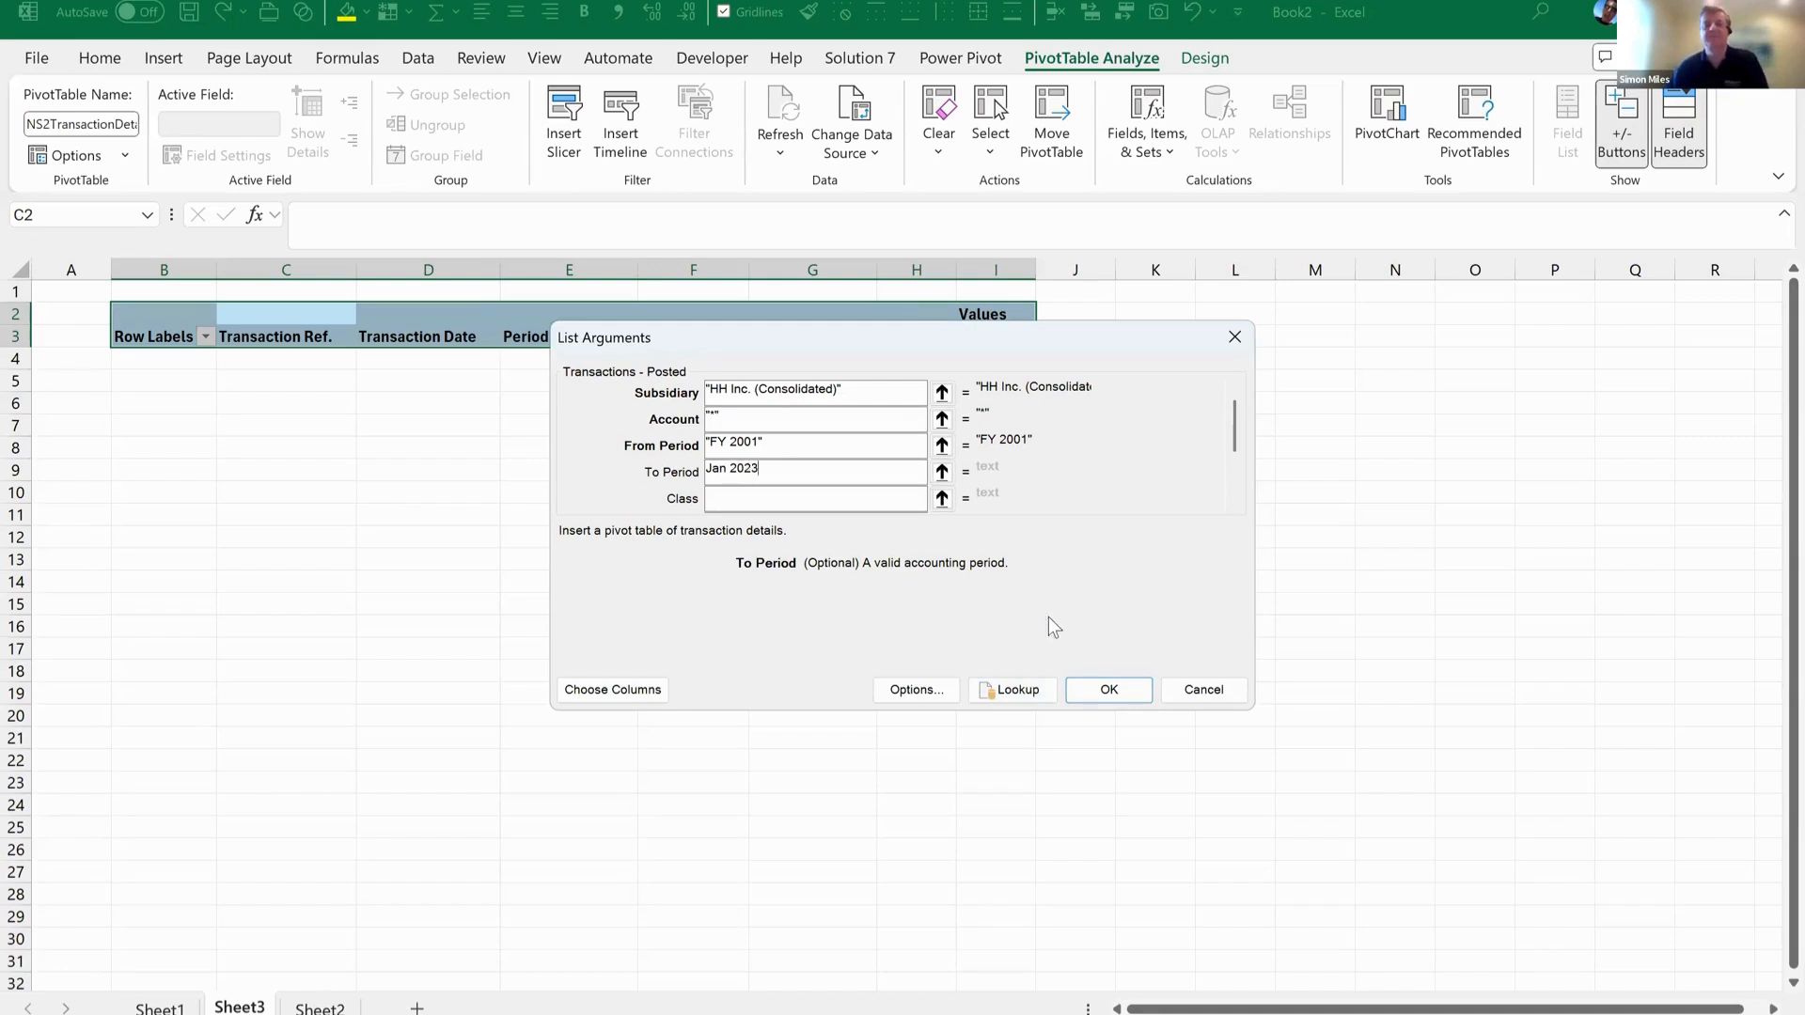
left_click(1126, 691)
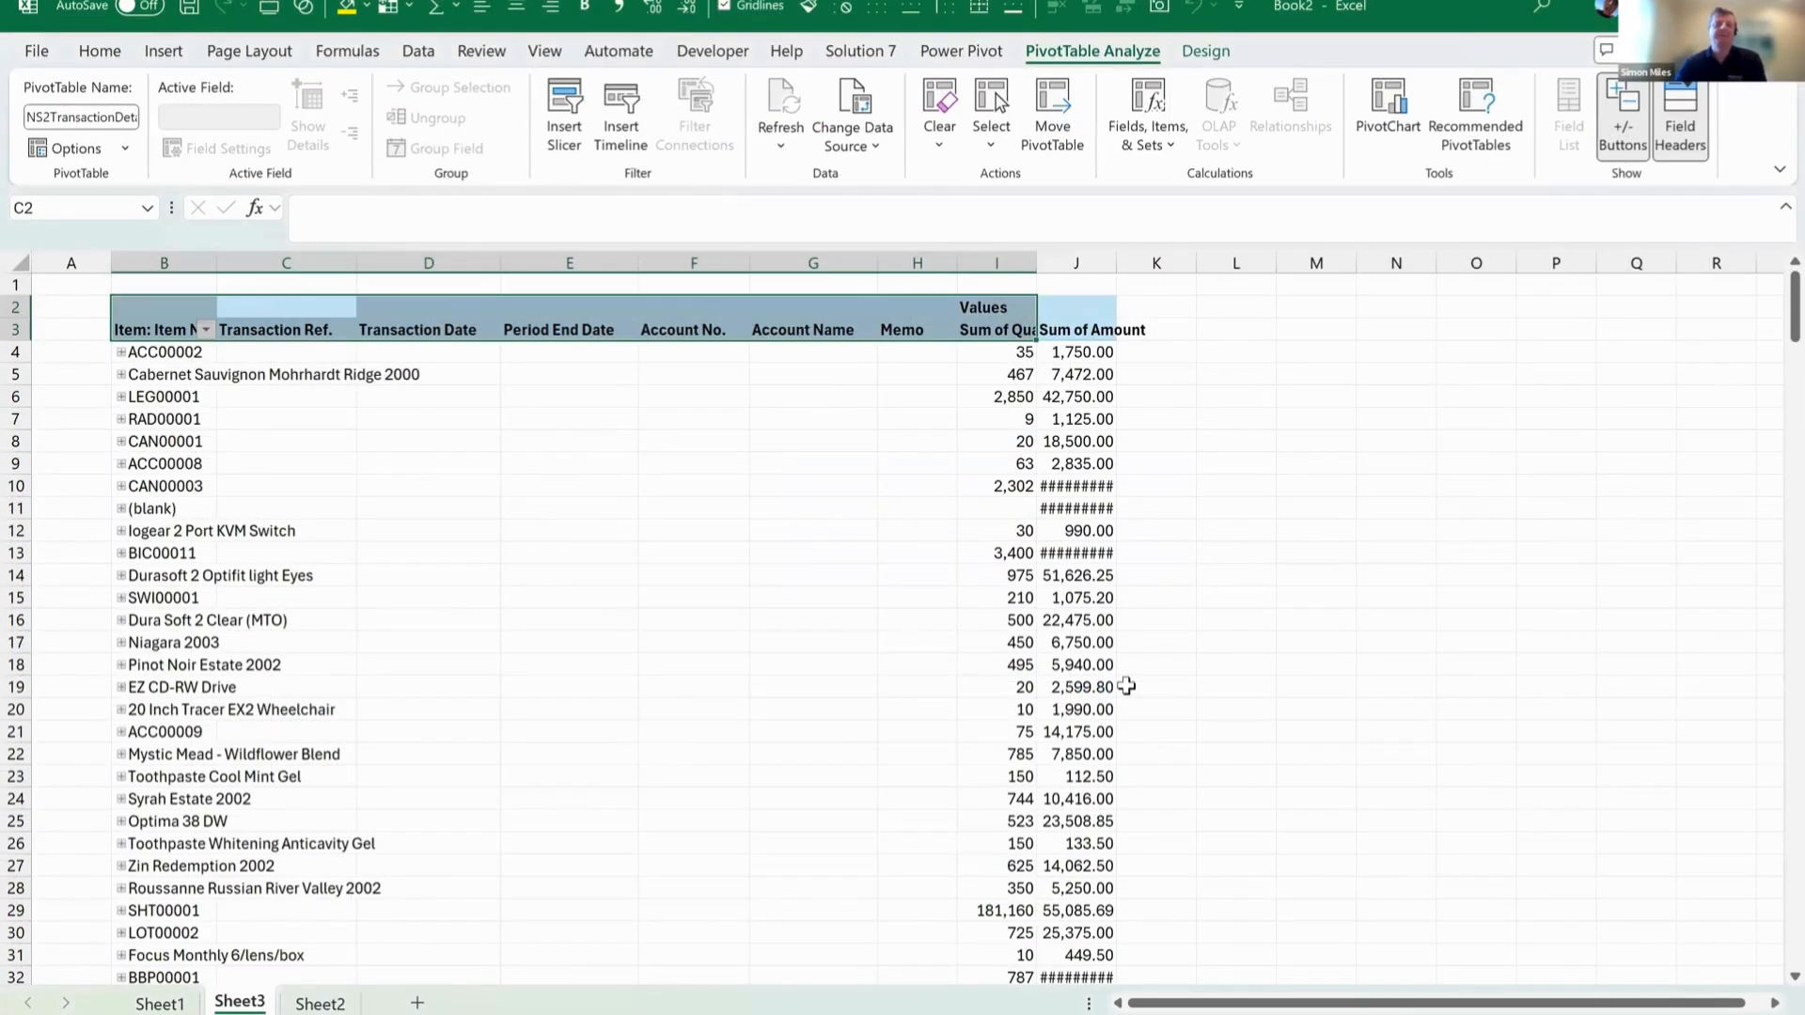
Autofit the width of all columns on the PivotTable sheet to their contents.
left_click(21, 262)
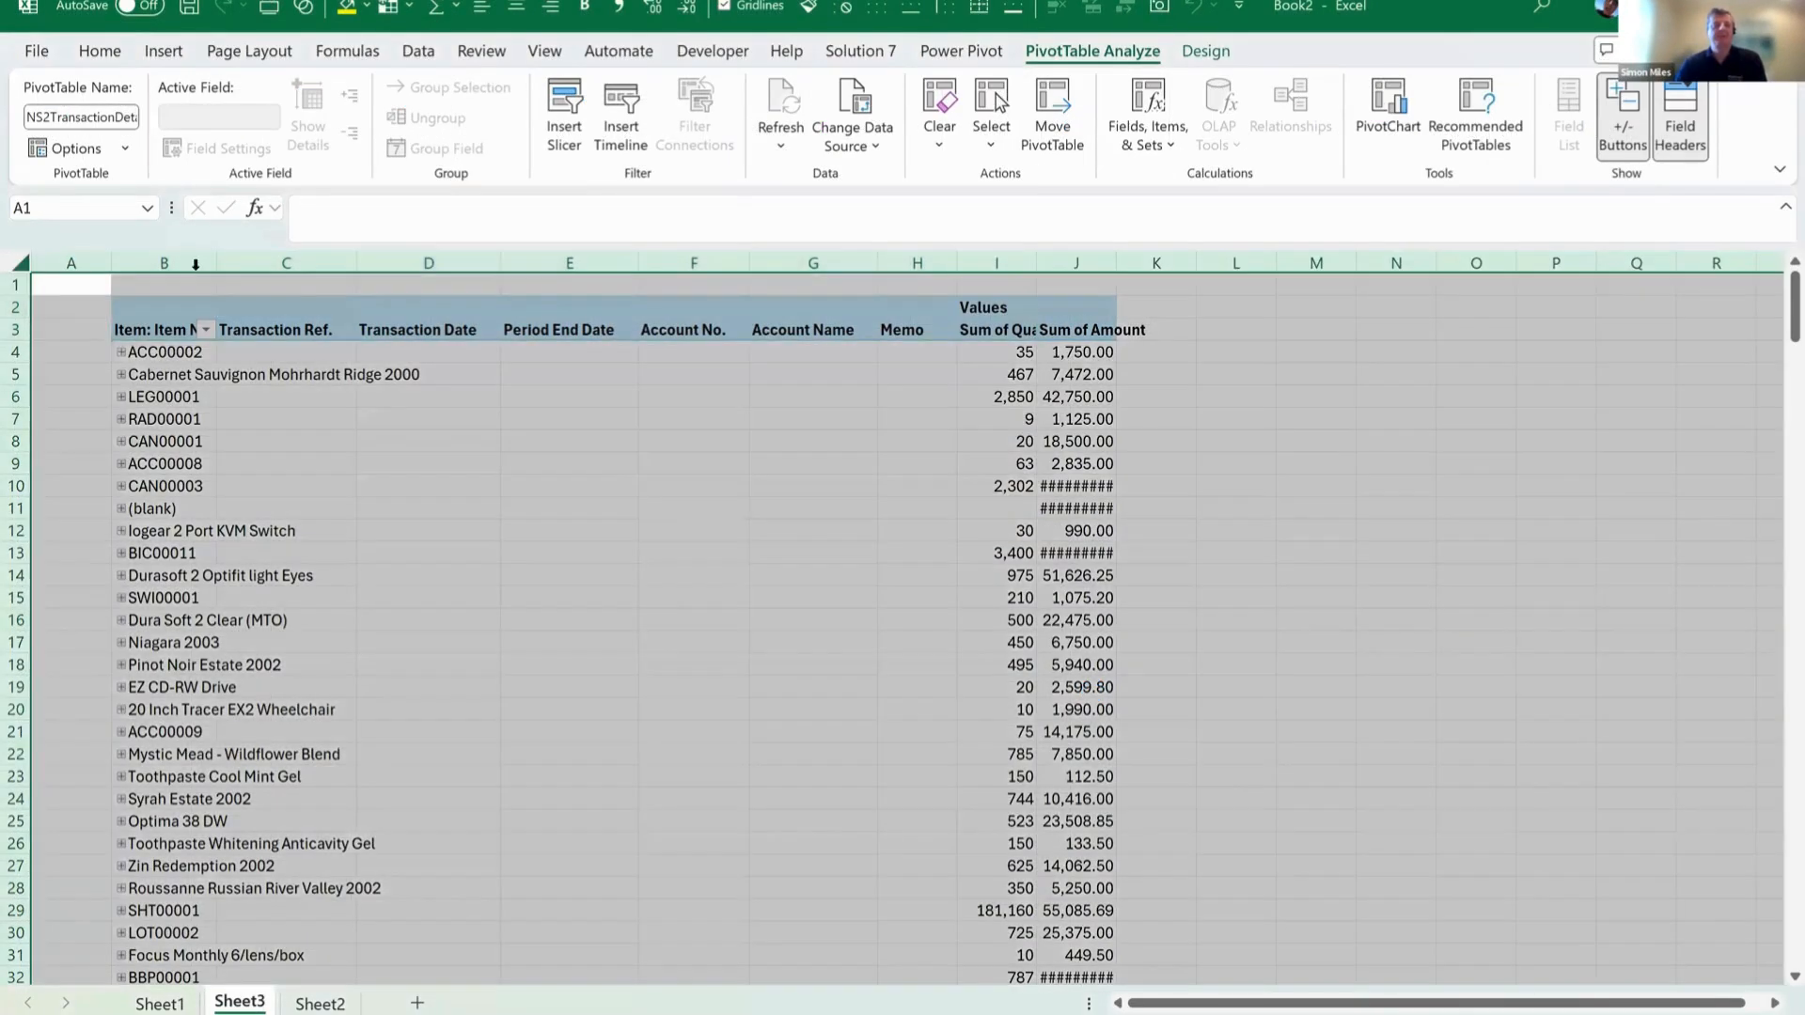
double_click(215, 263)
left_click(691, 535)
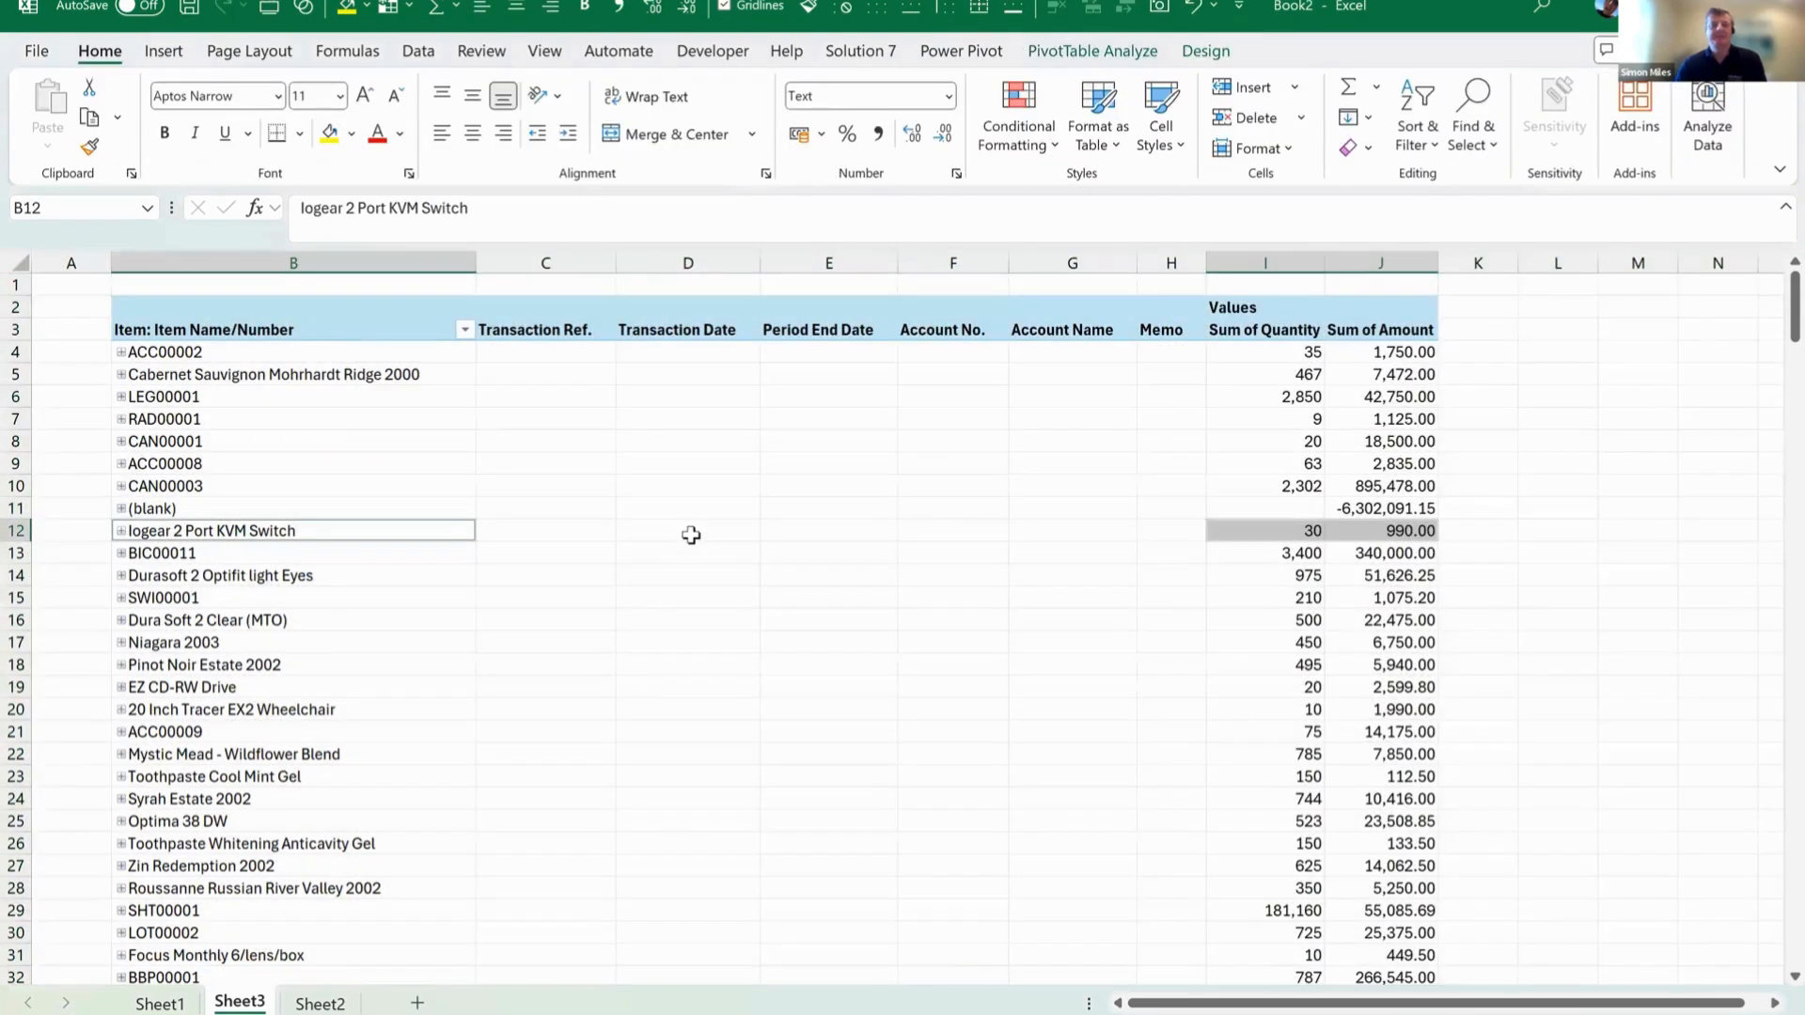
Review the grouped item names together with their summed quantities and amounts.
left_click_drag(250, 354, 249, 508)
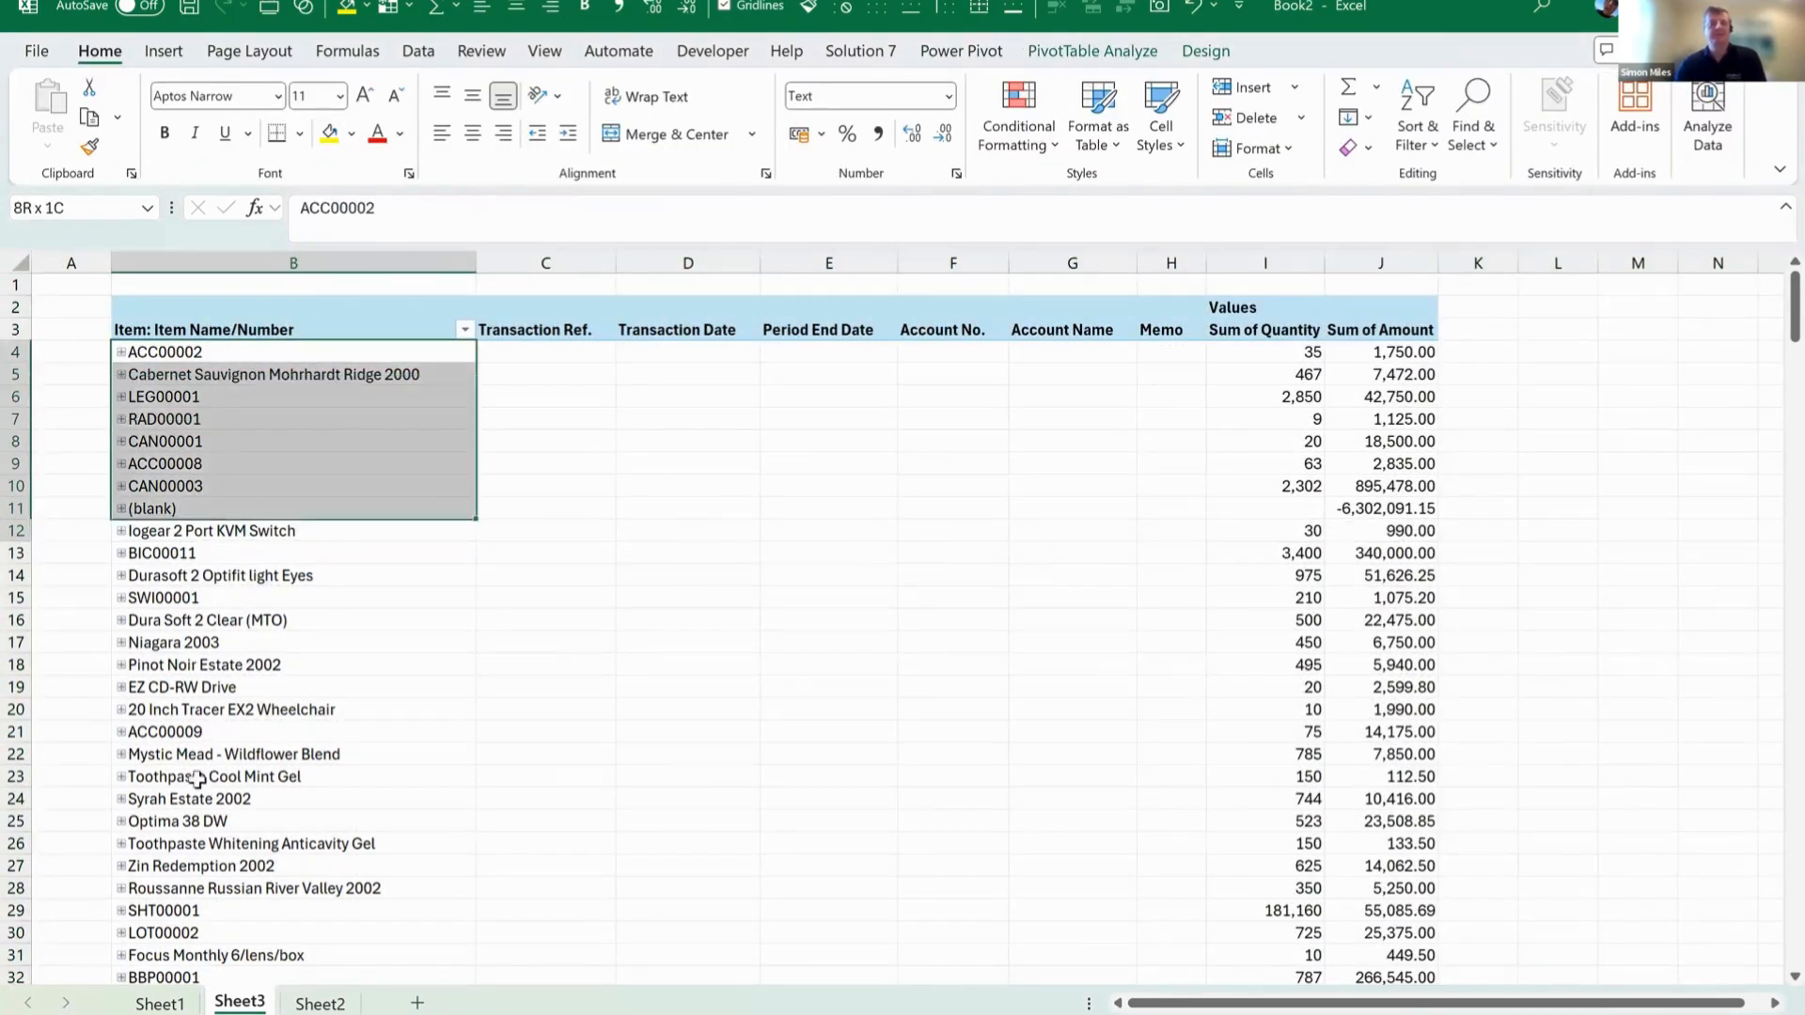
left_click_drag(197, 778, 213, 924)
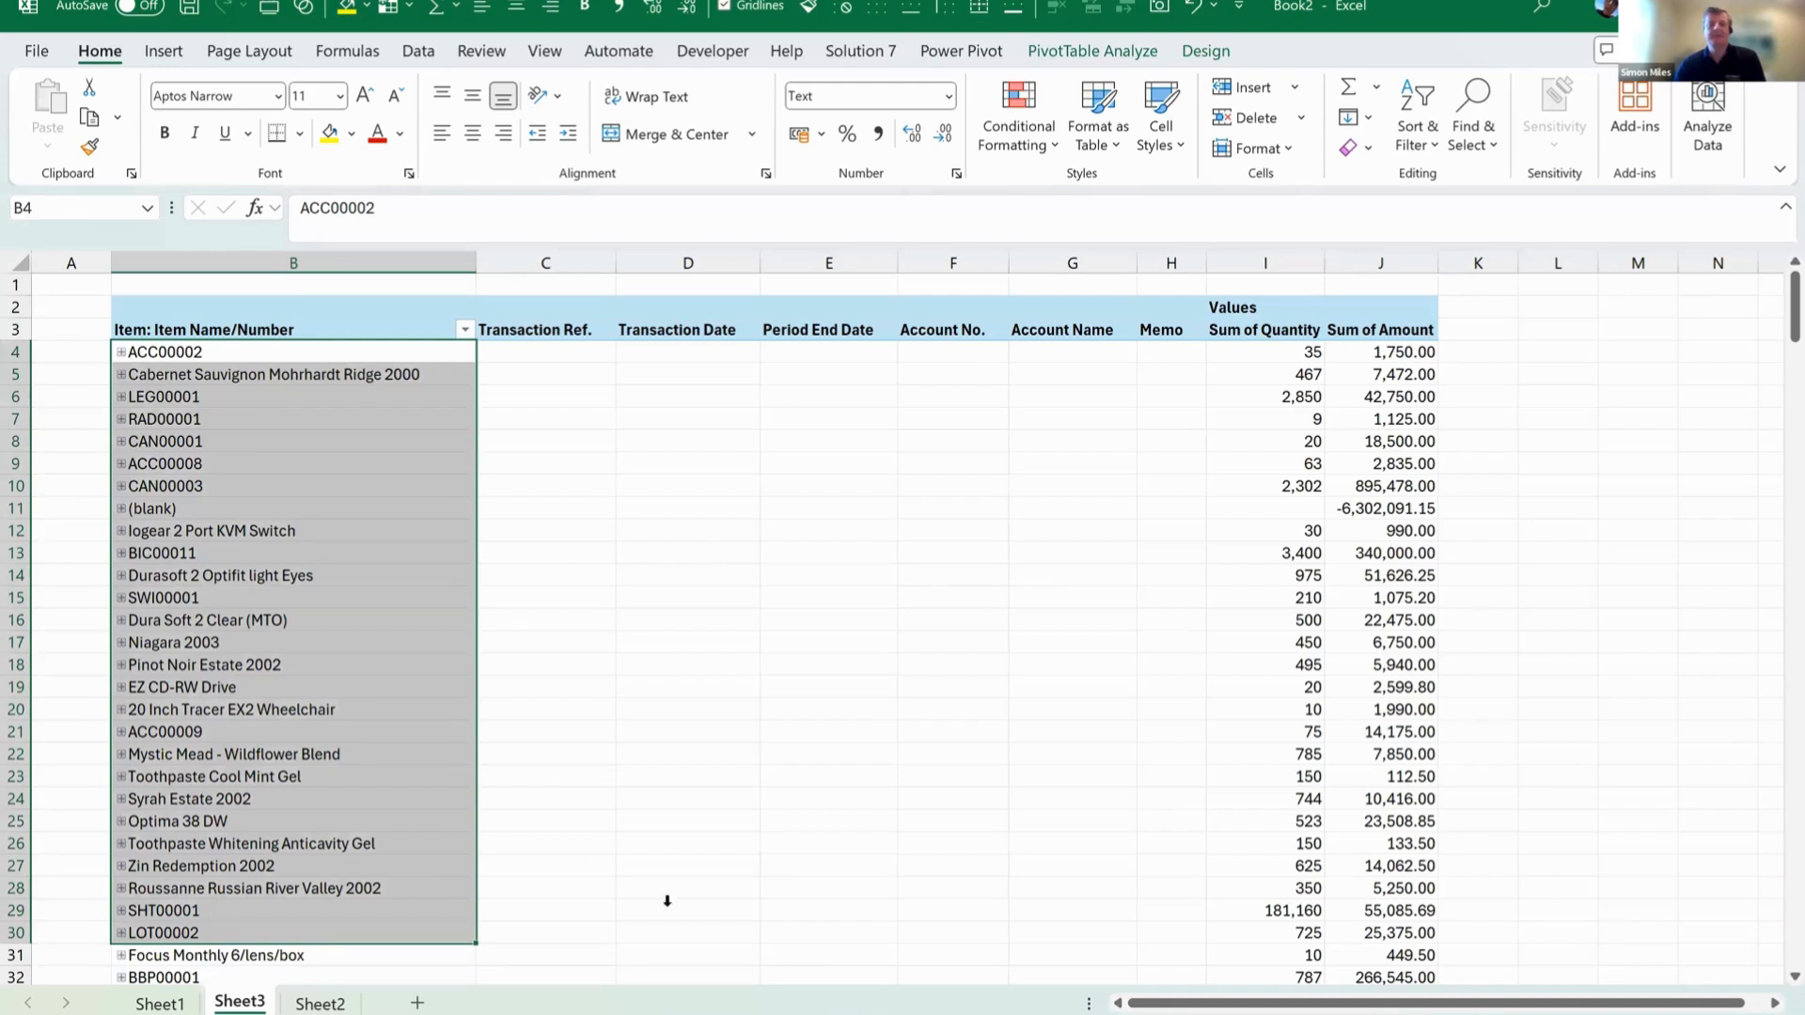
left_click_drag(1303, 374, 1307, 618)
left_click_drag(1389, 441, 1389, 531)
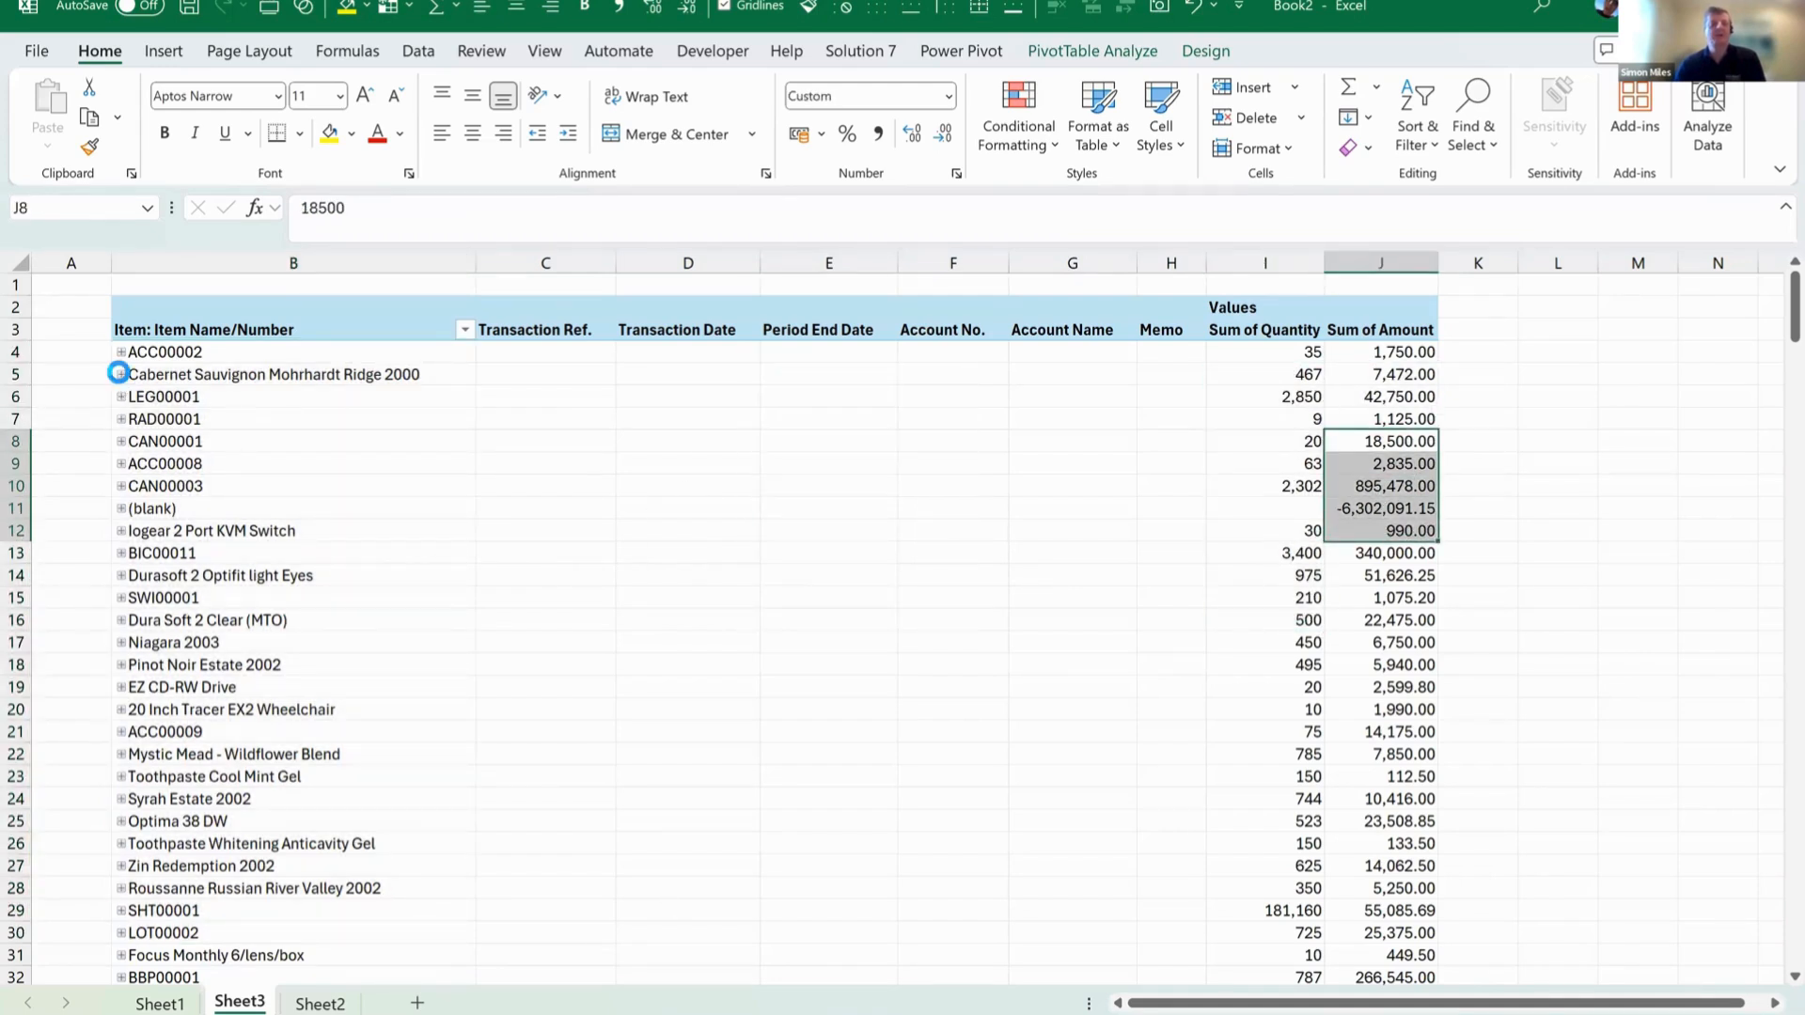
Expand the Cabernet Sauvignon Mohrhardt Ridge 2000, LEG00001 and RAD00001 items to show their item receipt details.
left_click(120, 374)
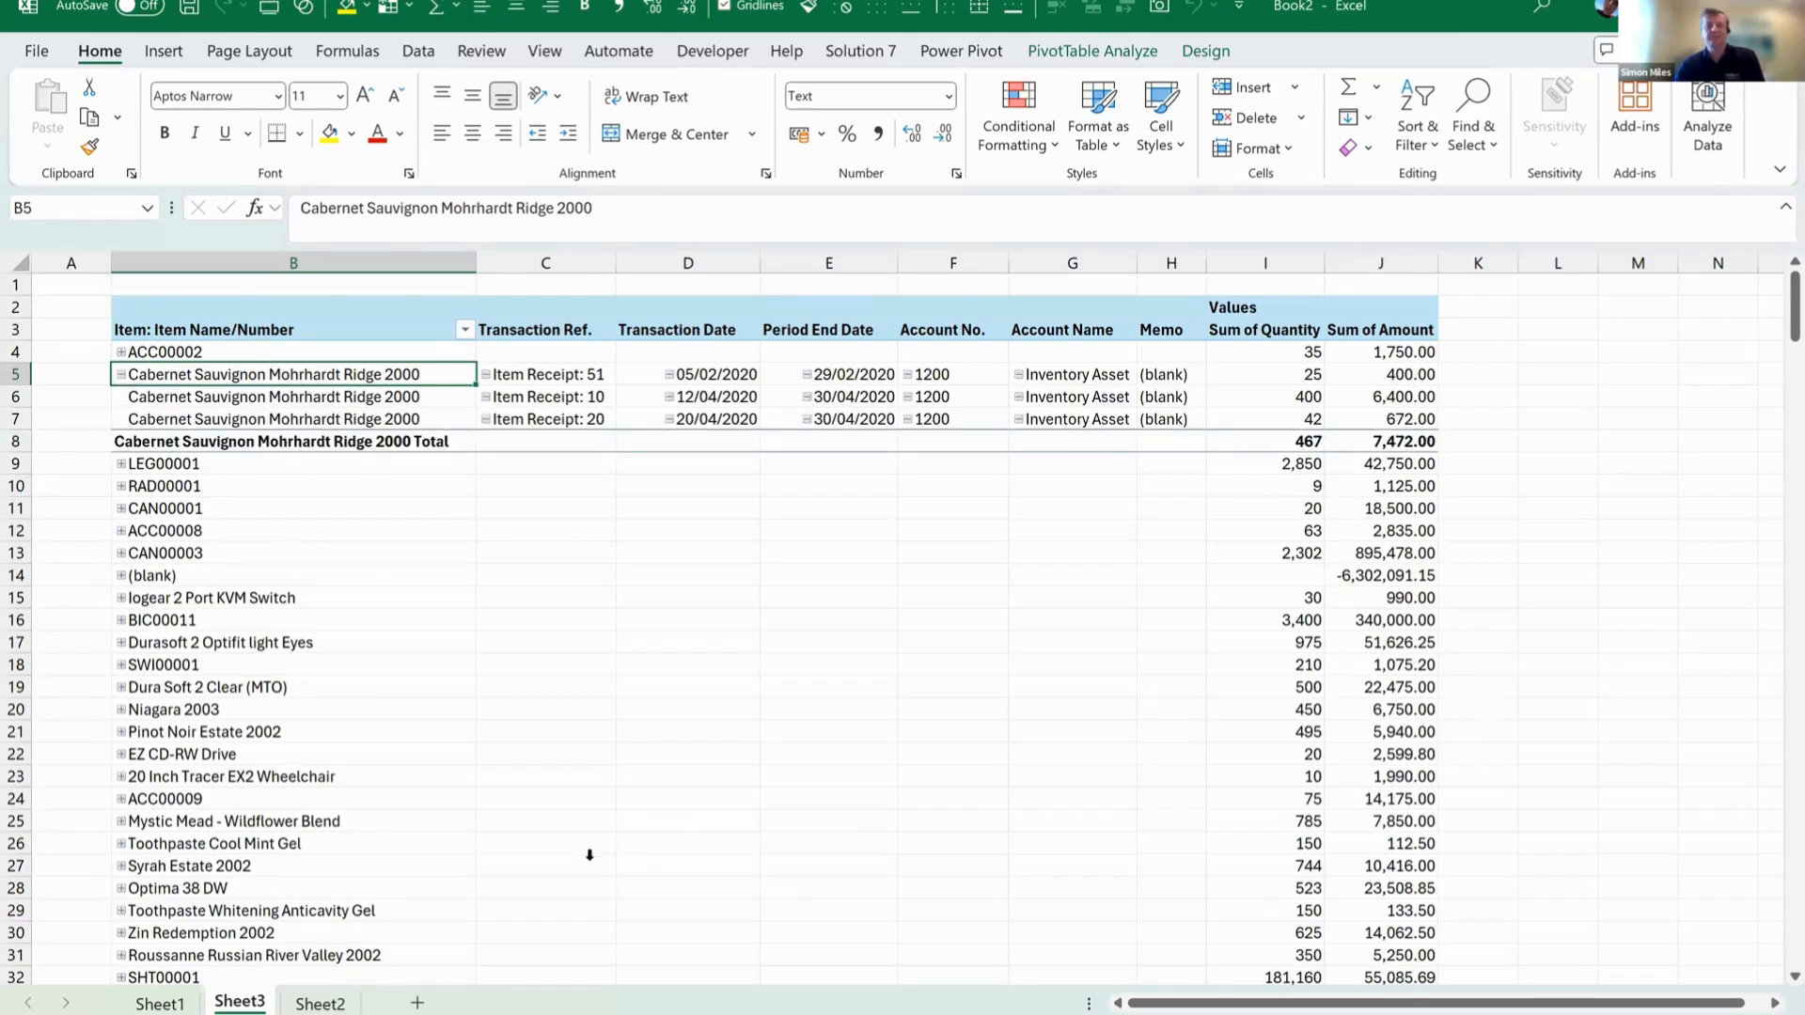
left_click(1408, 427, "shift")
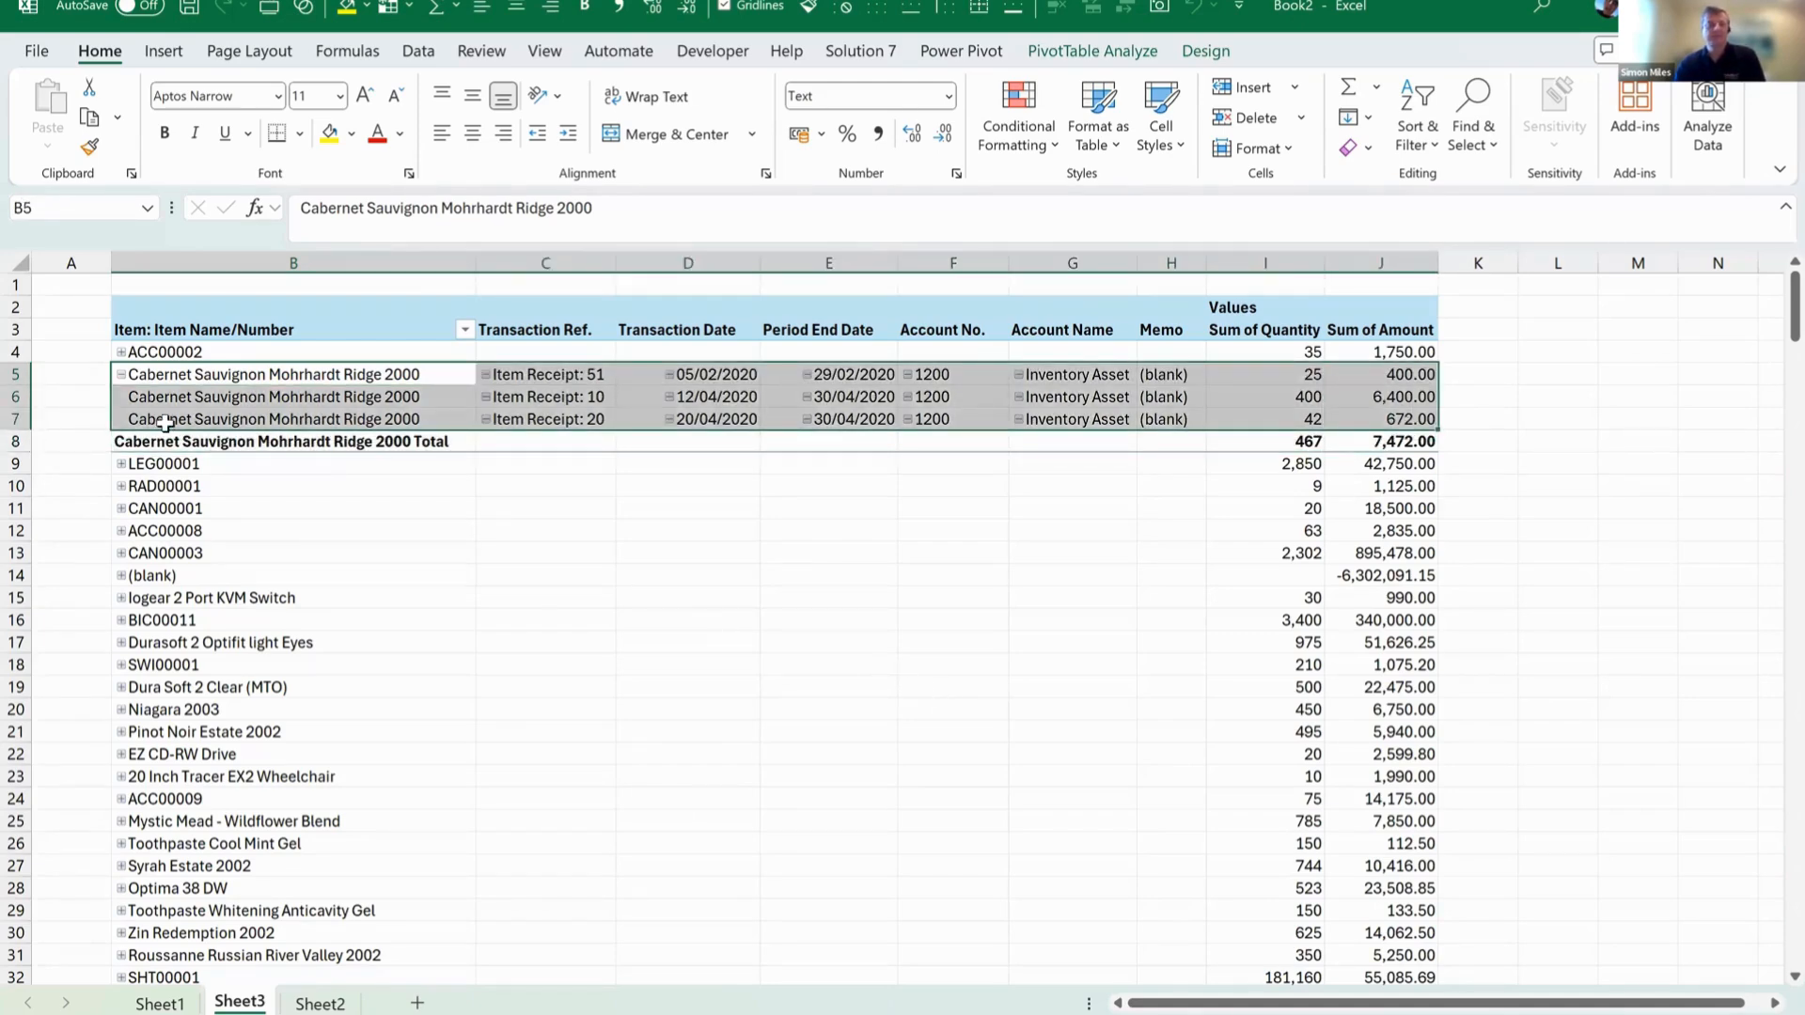
left_click(120, 464)
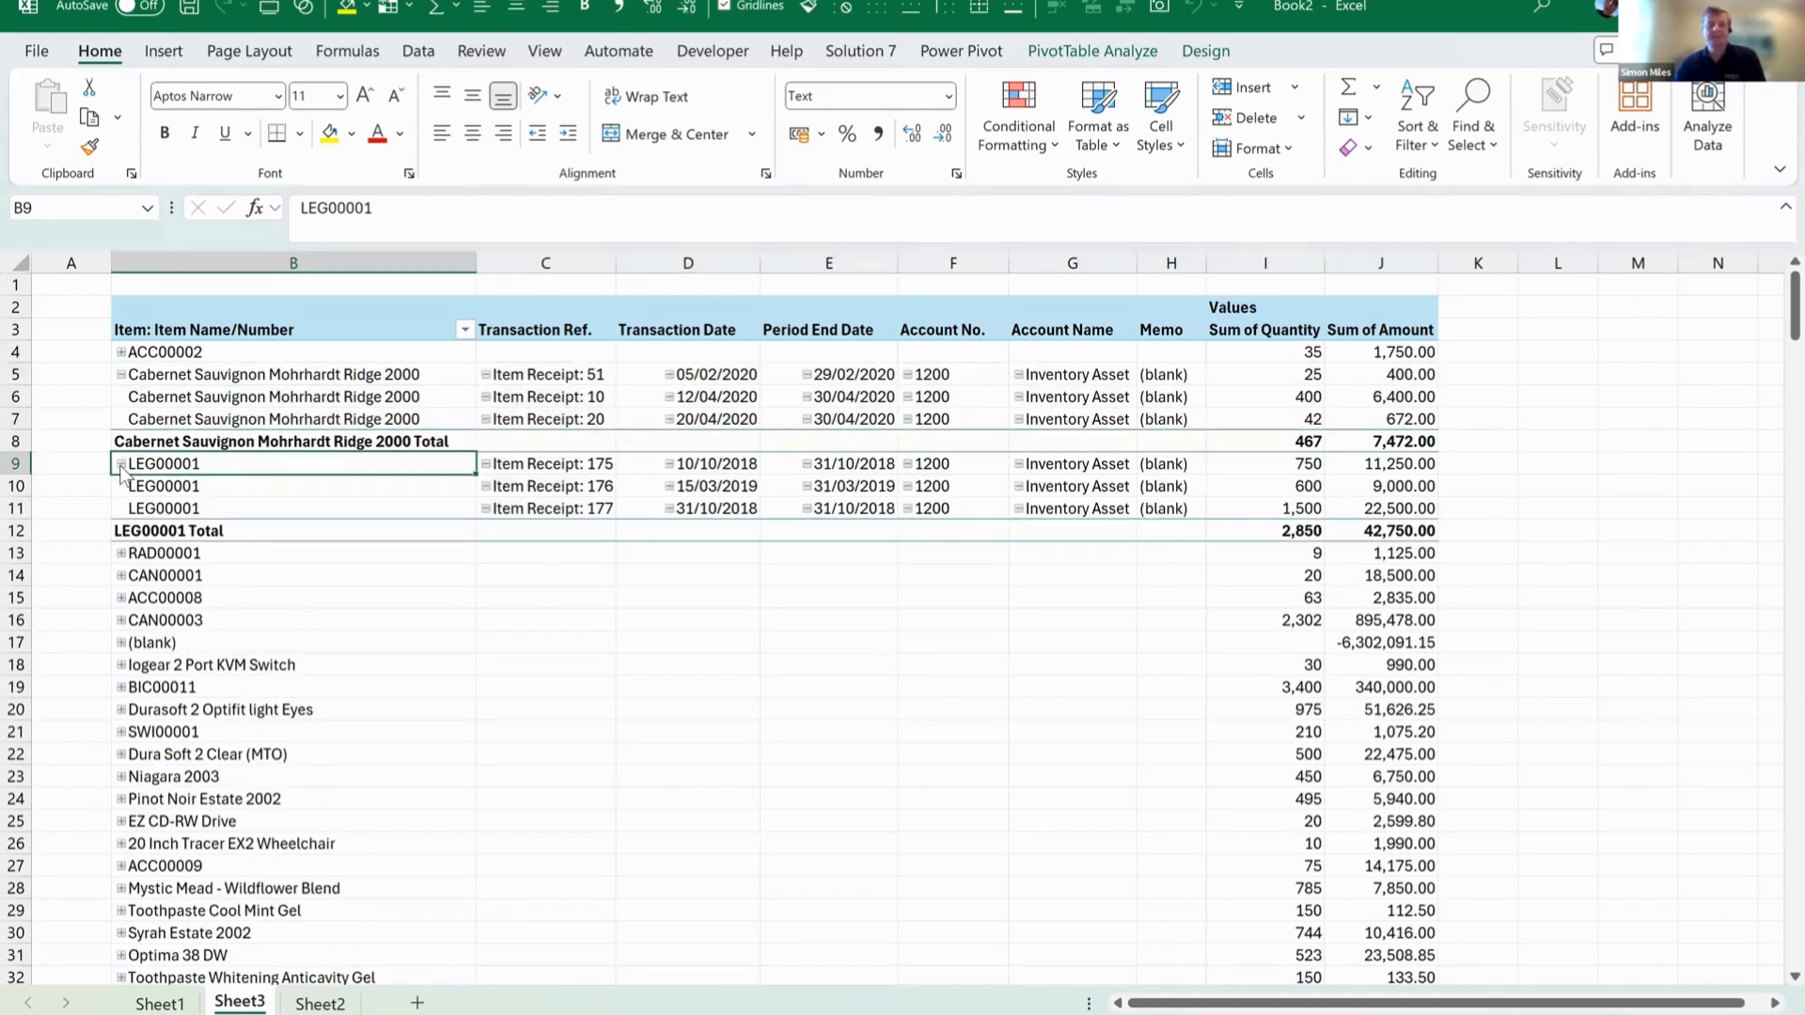
left_click(109, 553)
left_click(121, 554)
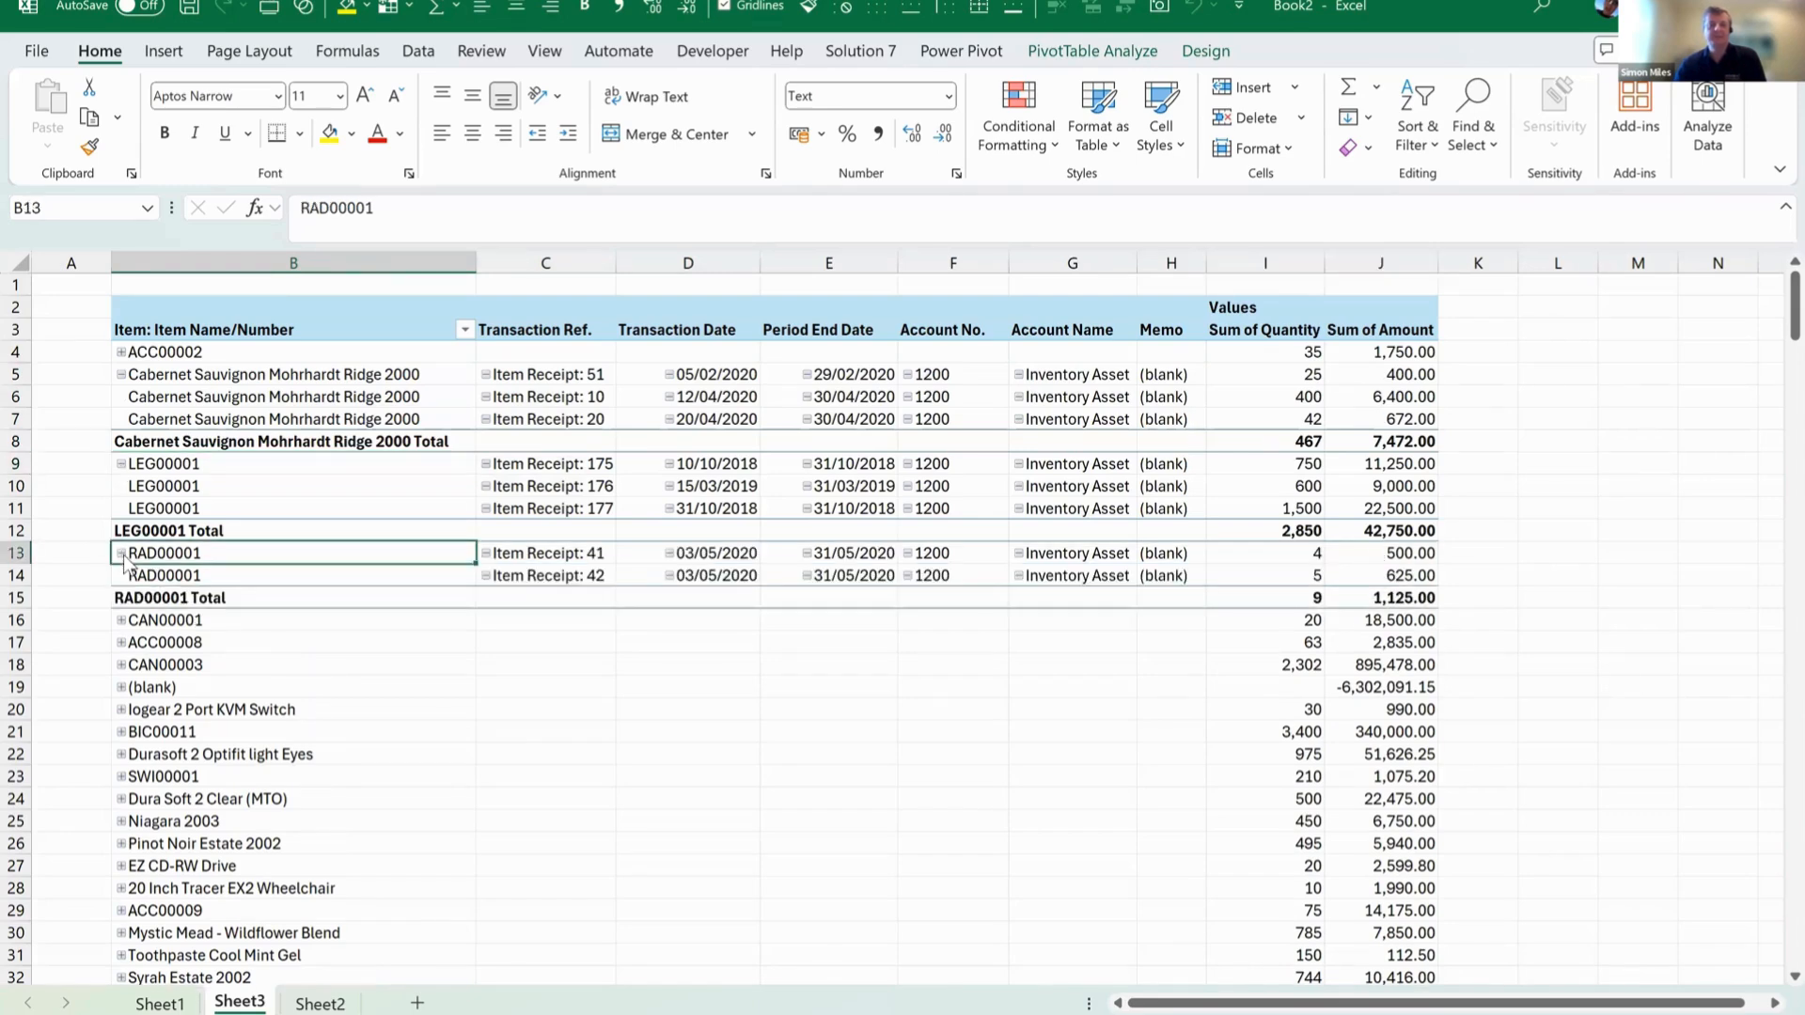
Expand item LOT00001 farther down the PivotTable and examine the account numbers of its item receipts.
scroll(386, 672, "down", 9)
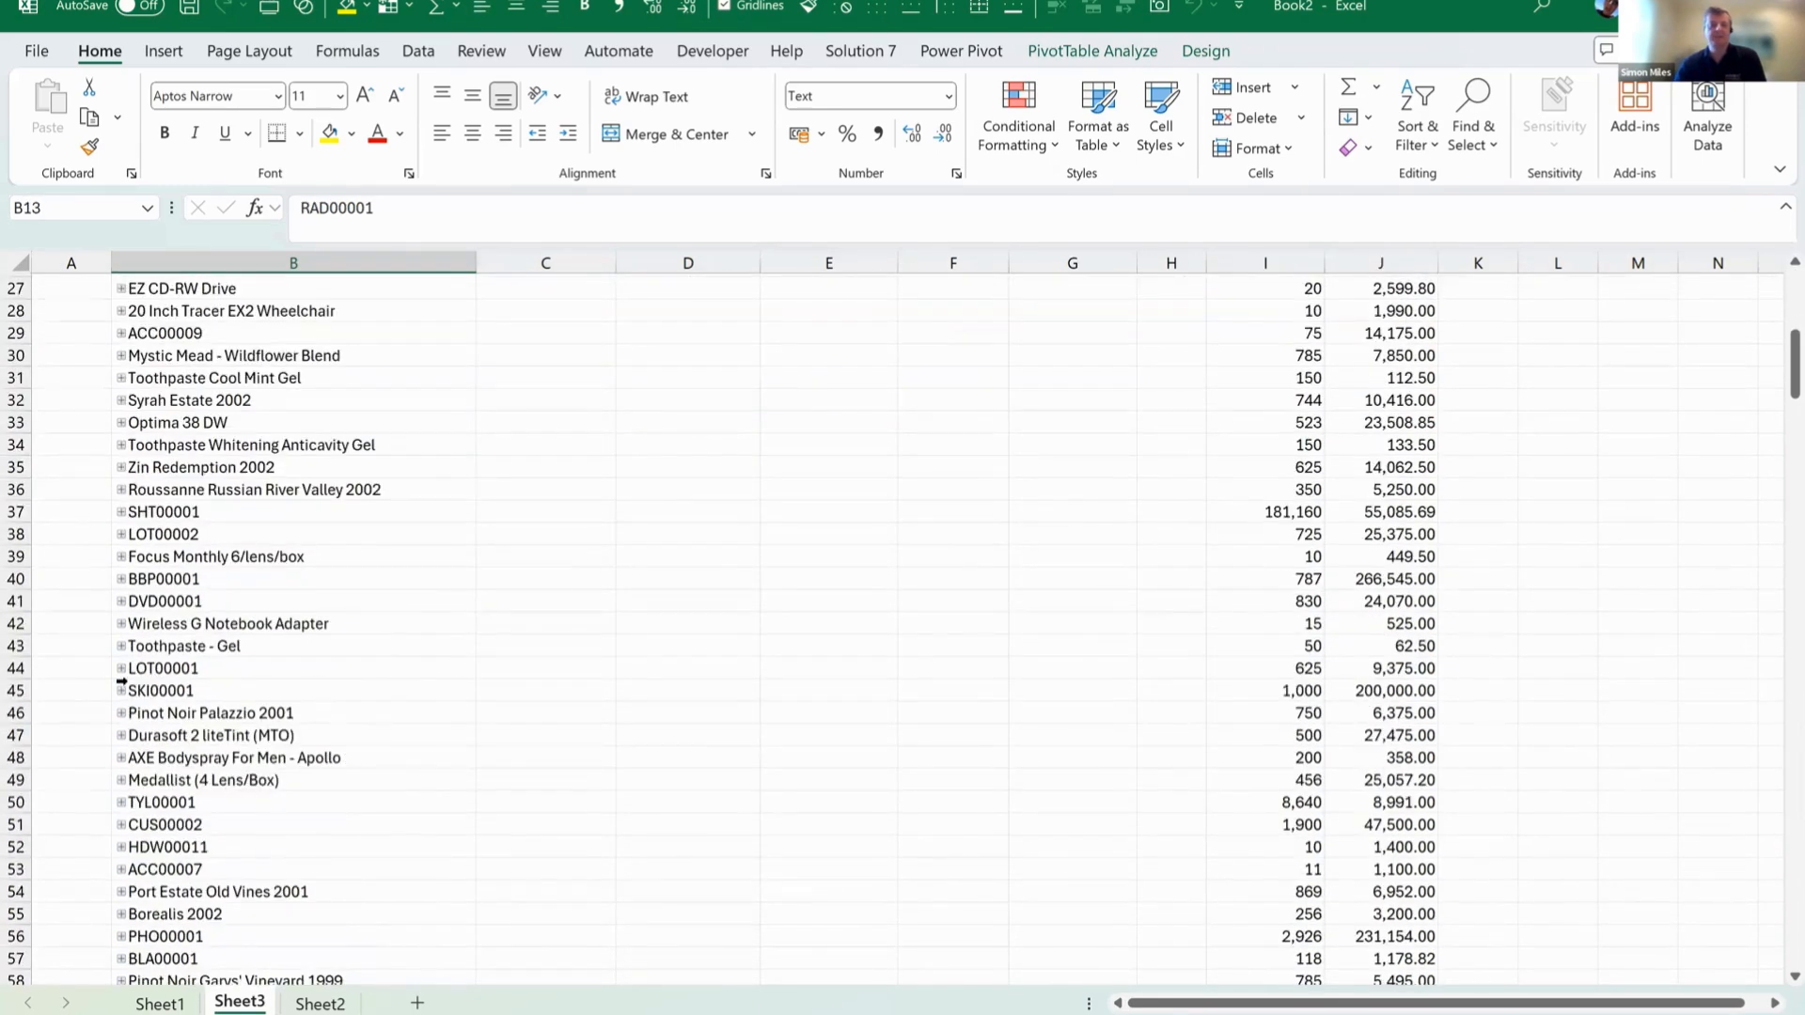
left_click(119, 668)
left_click(121, 668)
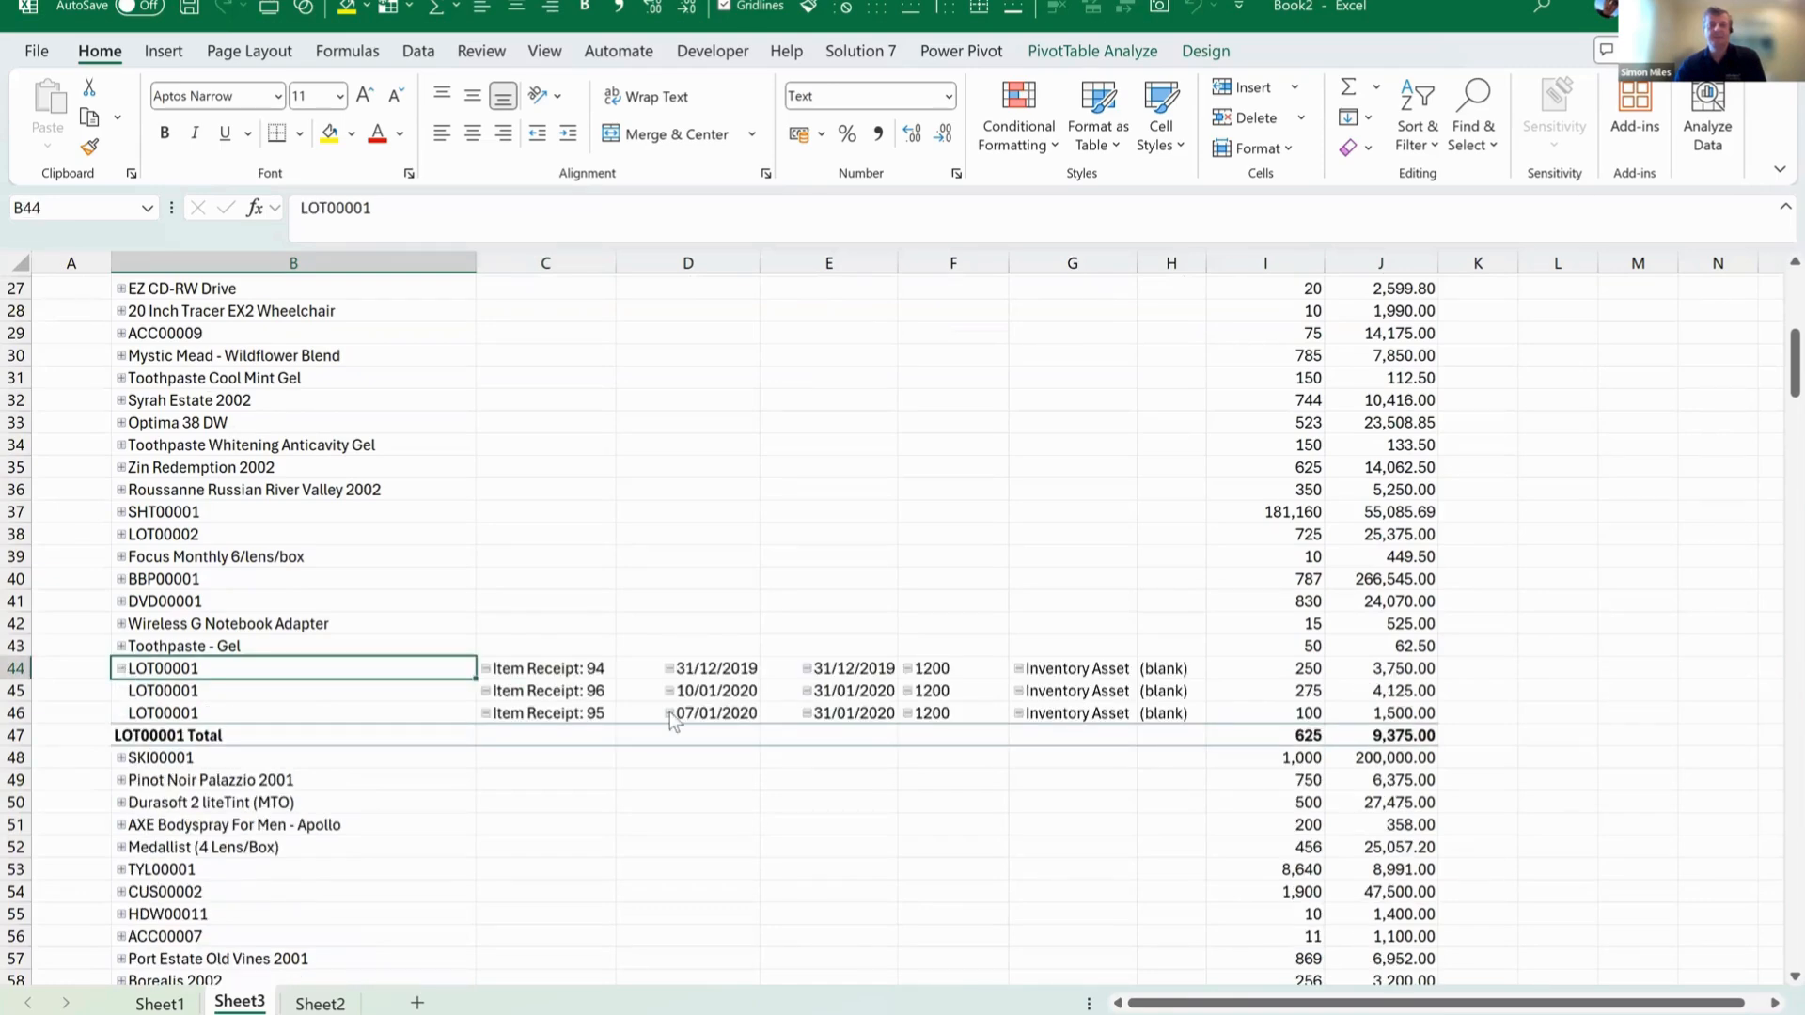
left_click_drag(931, 670, 926, 710)
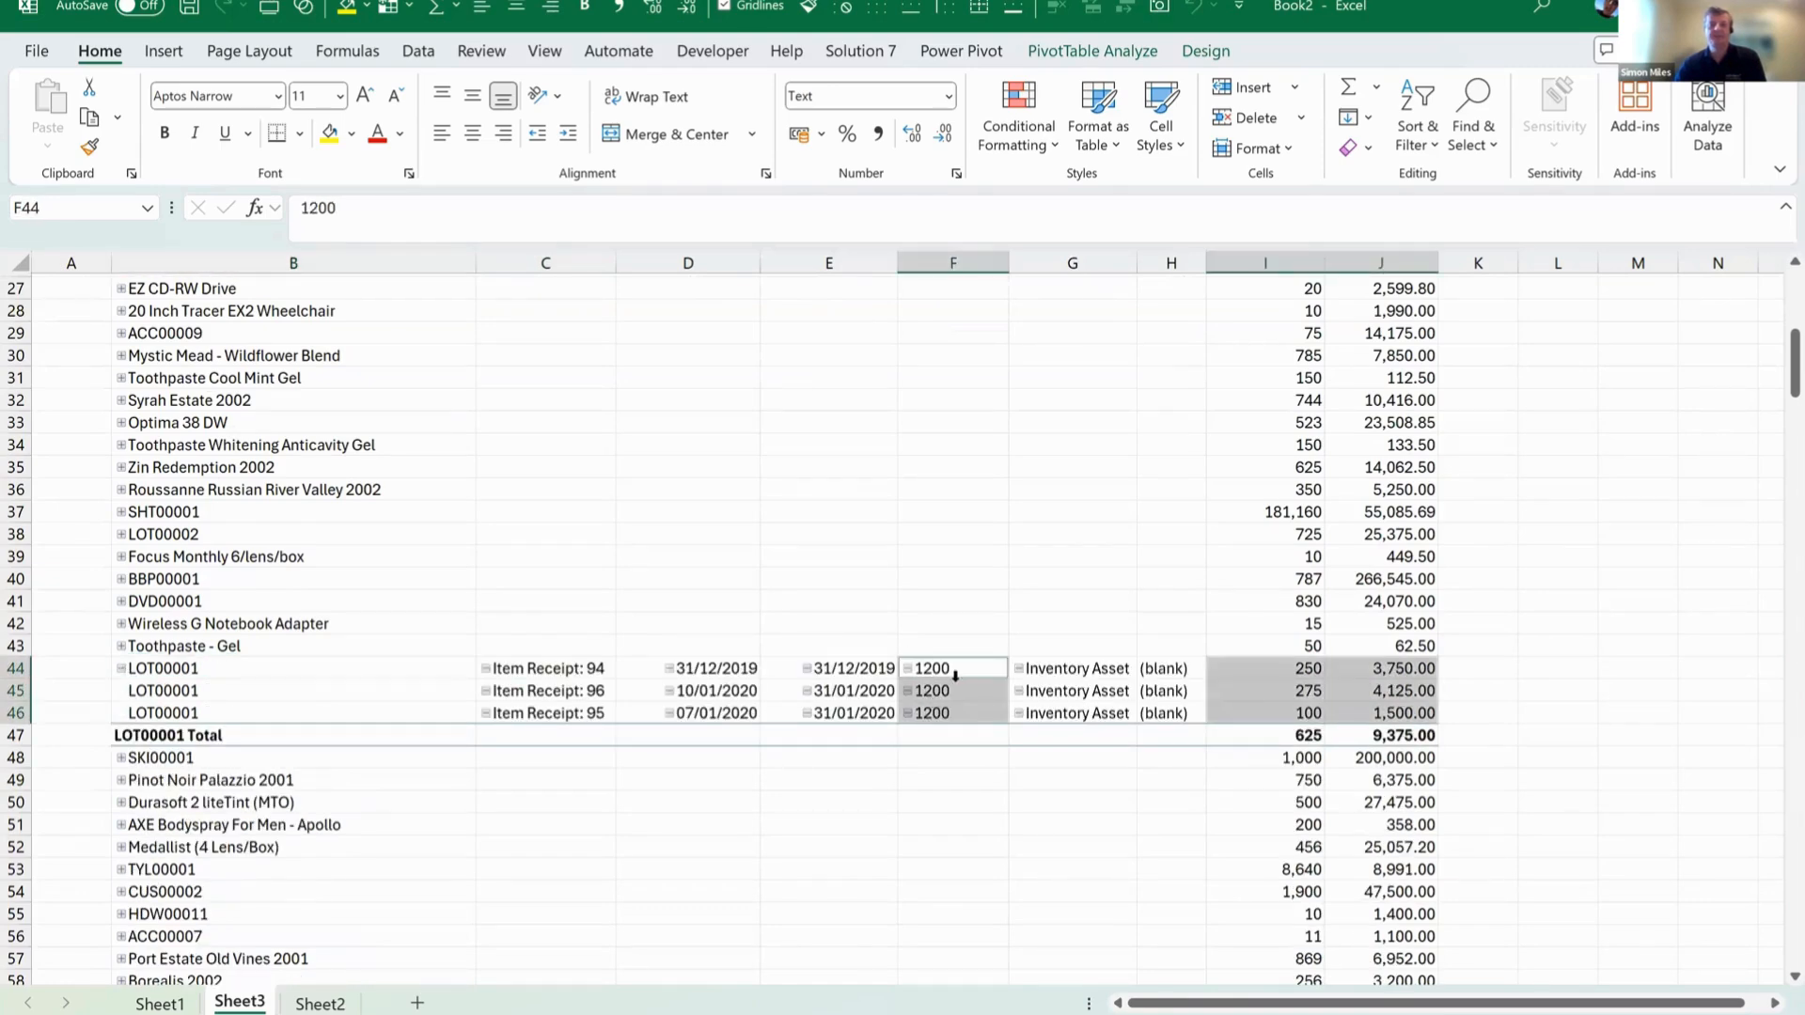
scroll(955, 675, "up", 9)
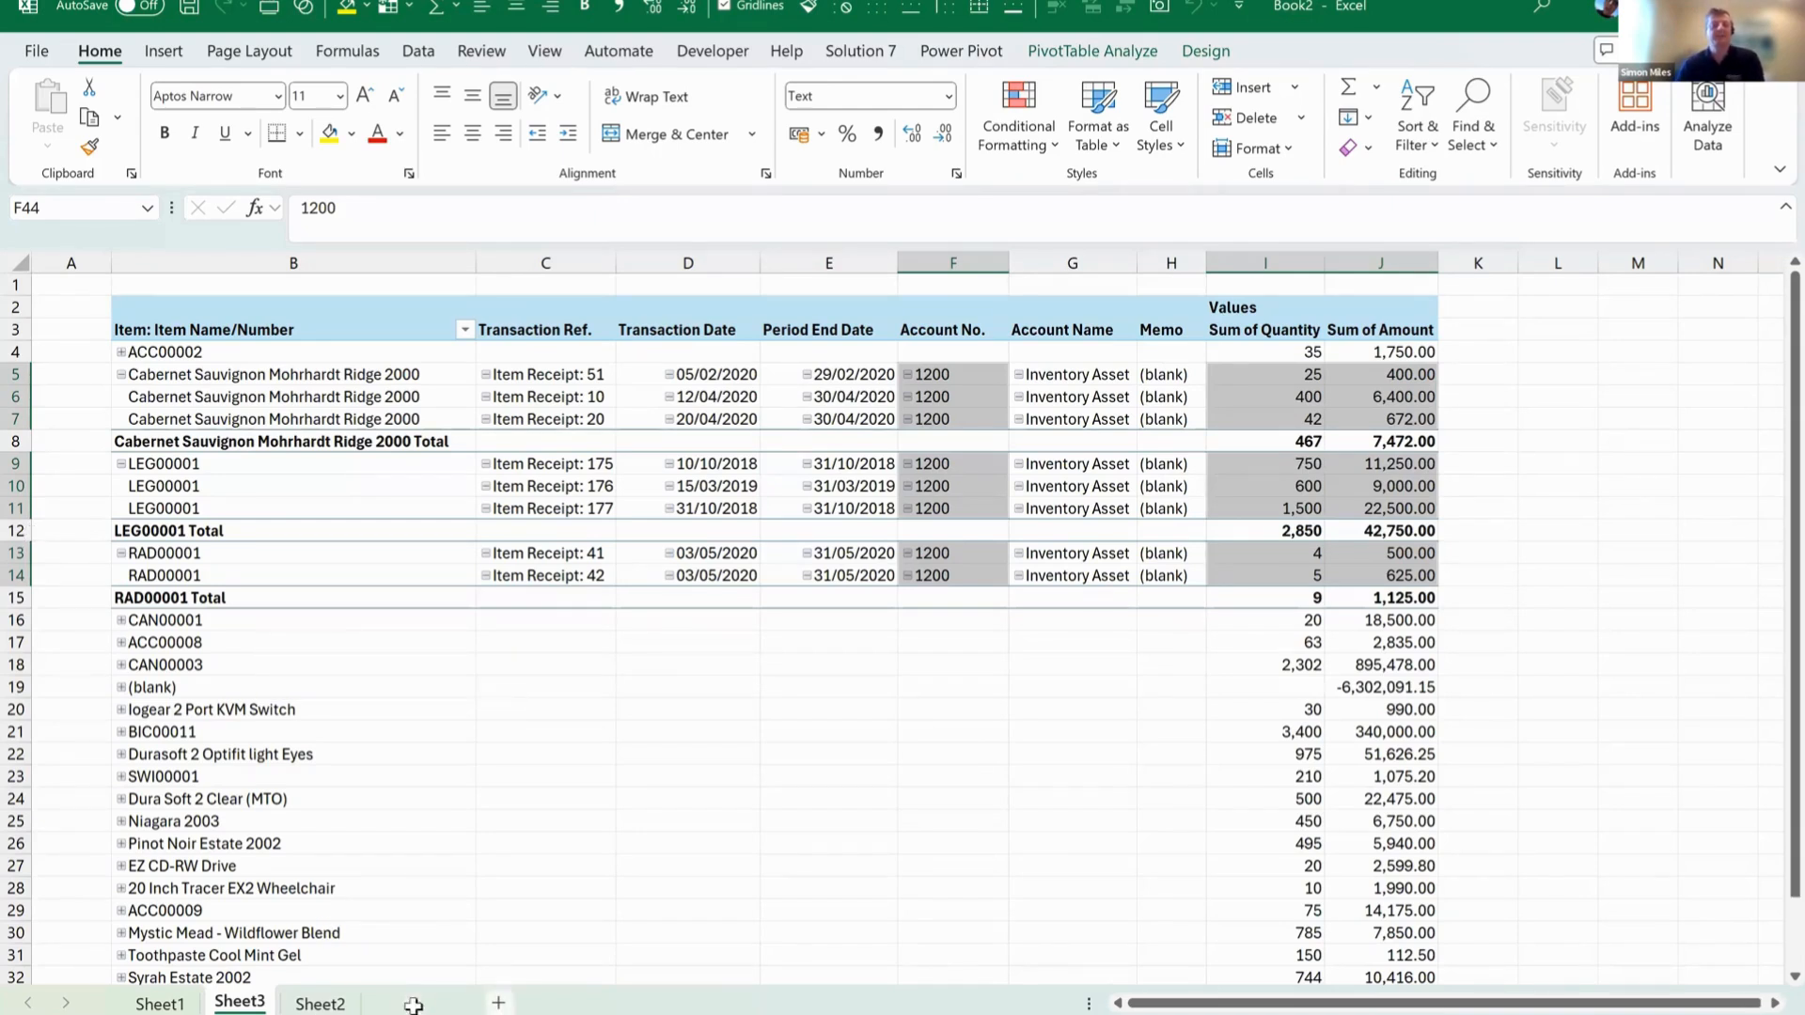
Add a new sheet and start the NSGLAPBAL balance function in cell B3 with subsidiary HH Inc. (Consolidated).
left_click(498, 1004)
left_click(160, 329)
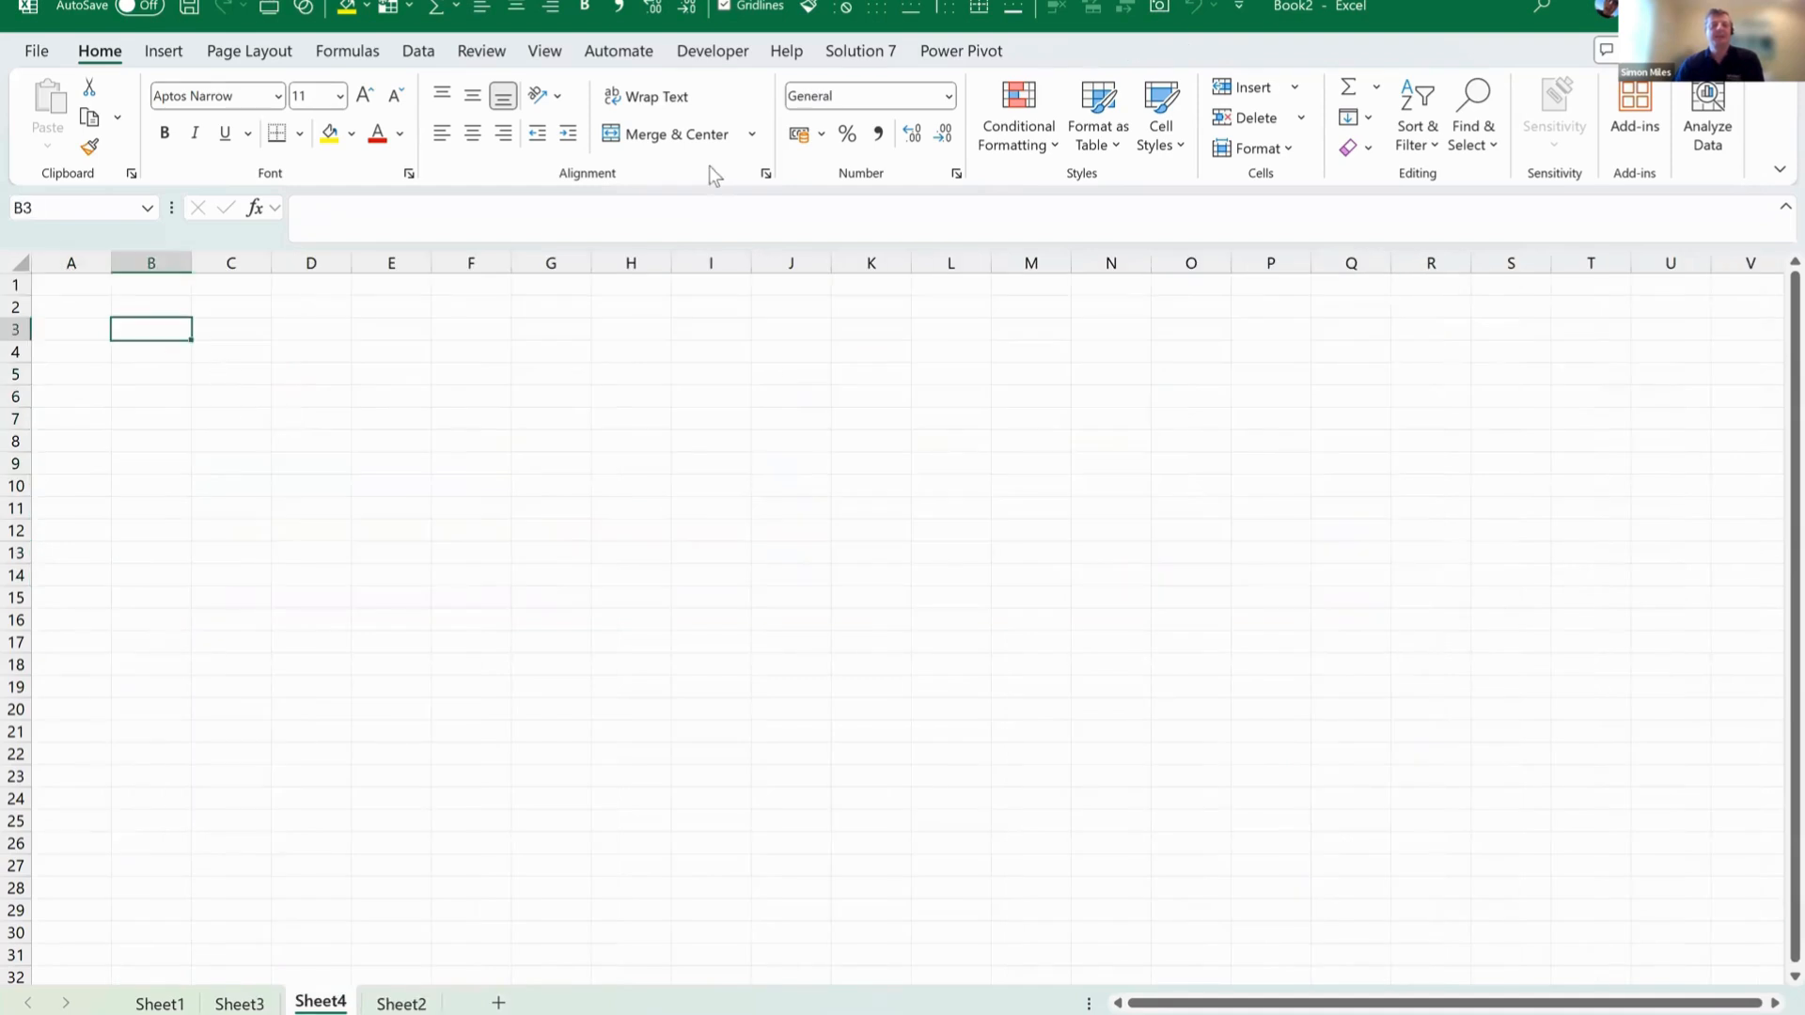
left_click(858, 53)
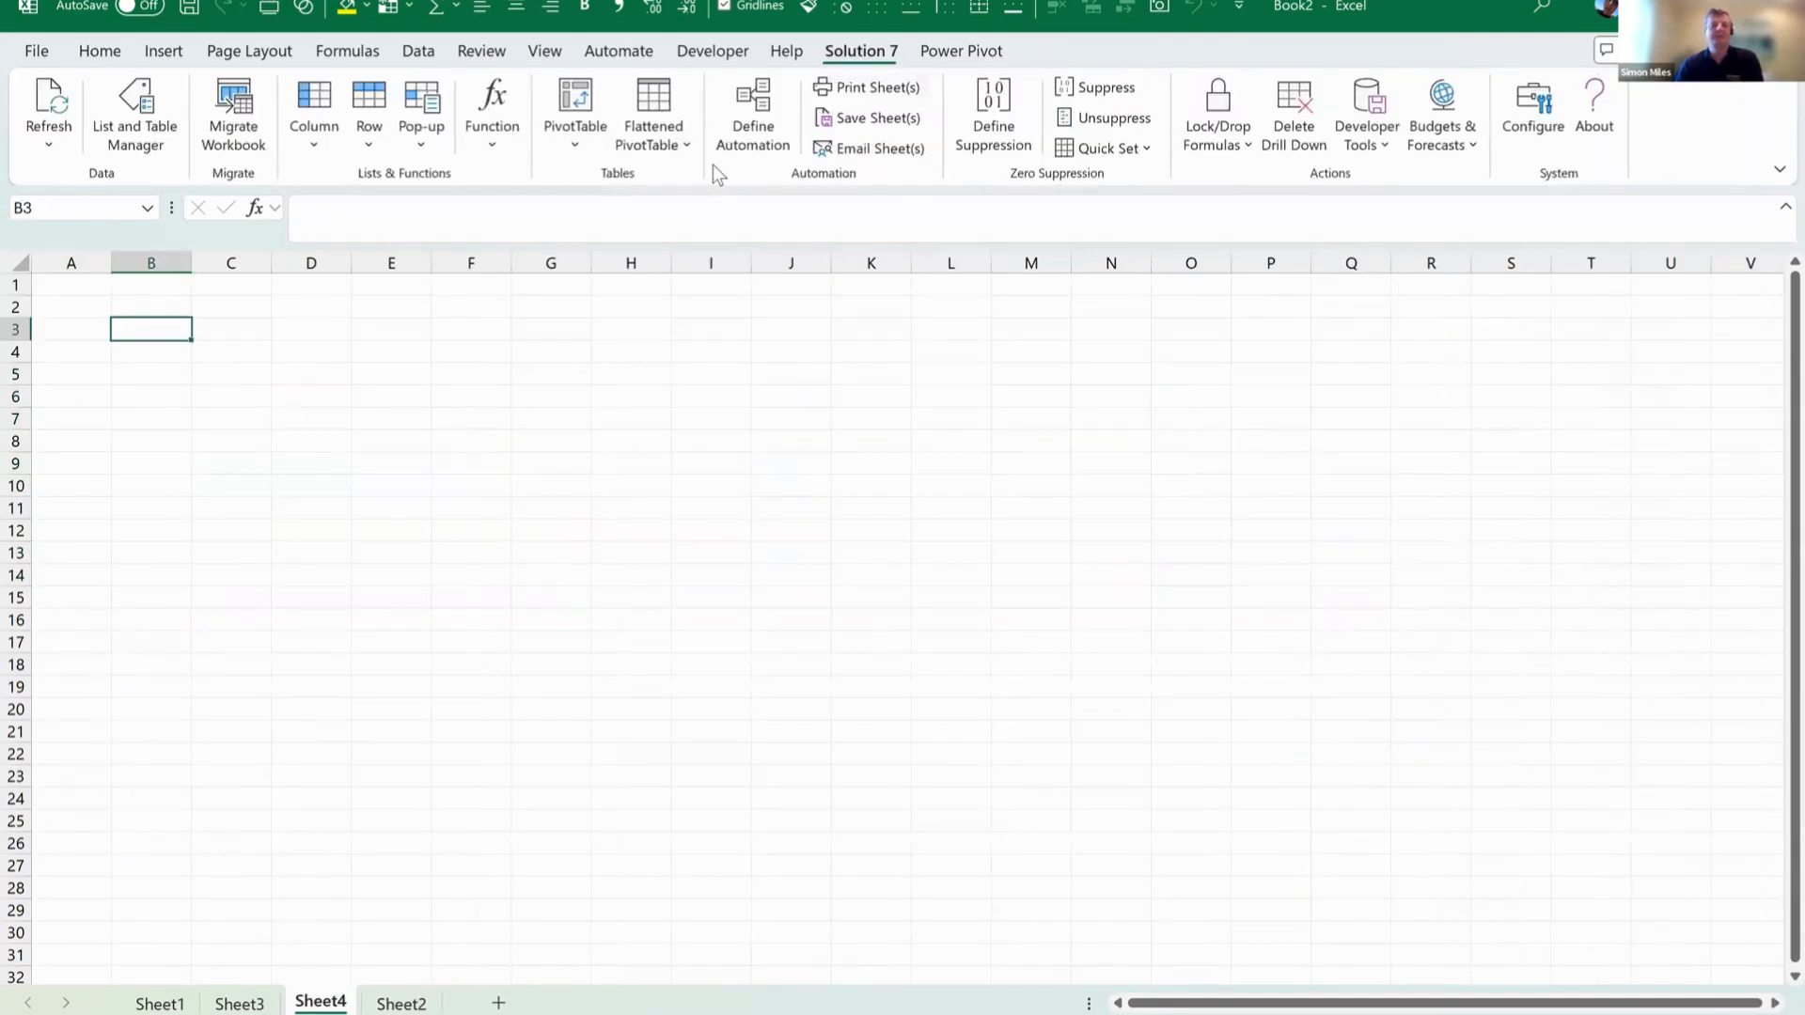
left_click(492, 122)
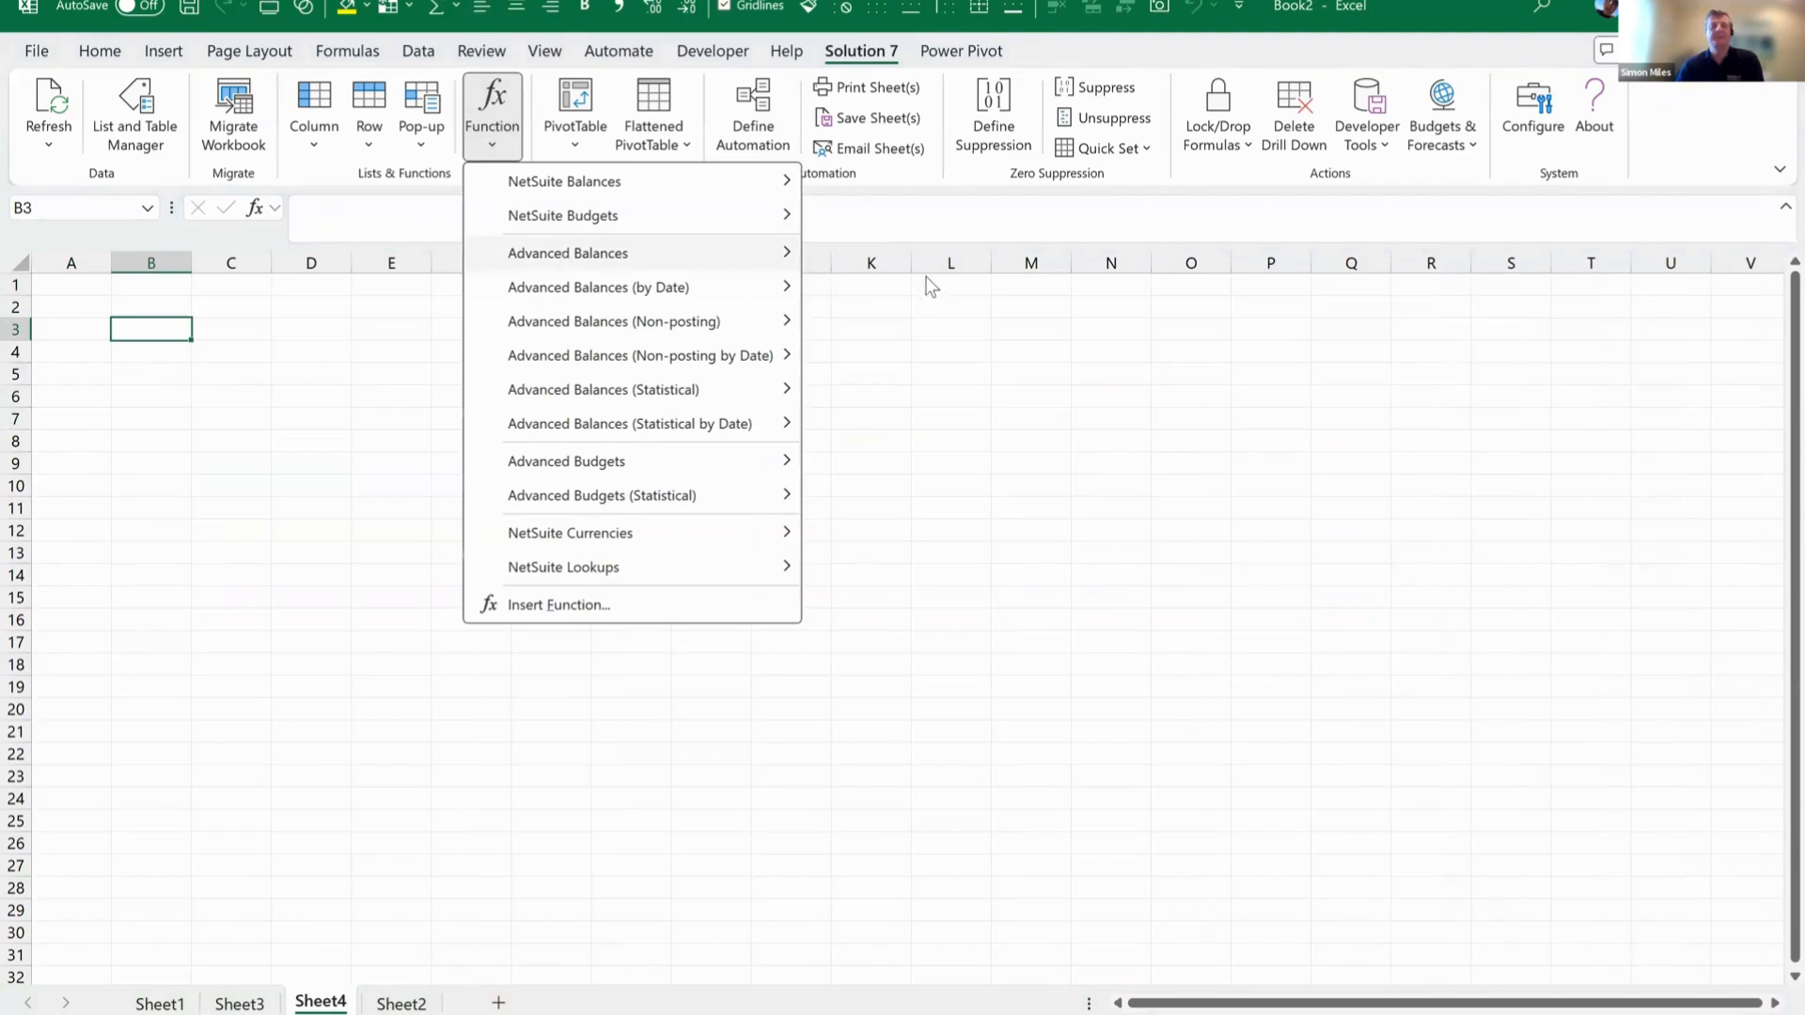
mouse_move(910, 266)
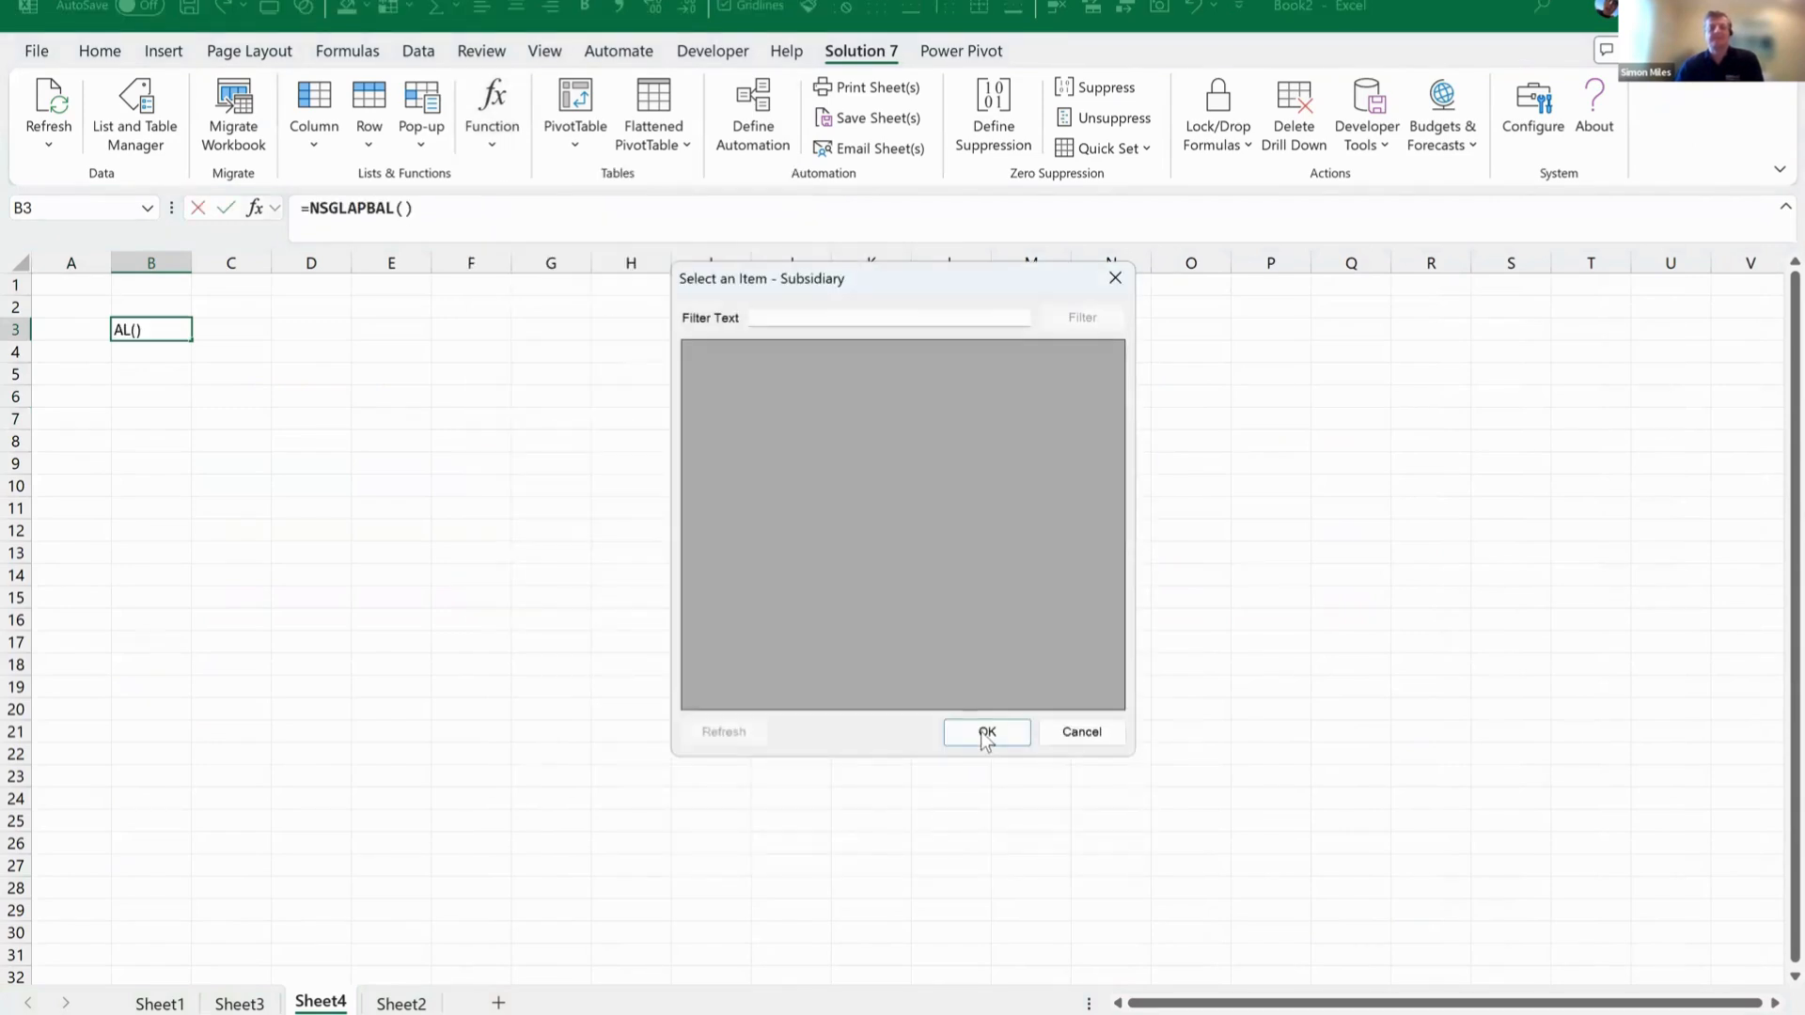
left_click(980, 732)
Set the function's Account to 1200, From Period to FY 2001 and To Period to Jan 2023.
left_click(691, 536)
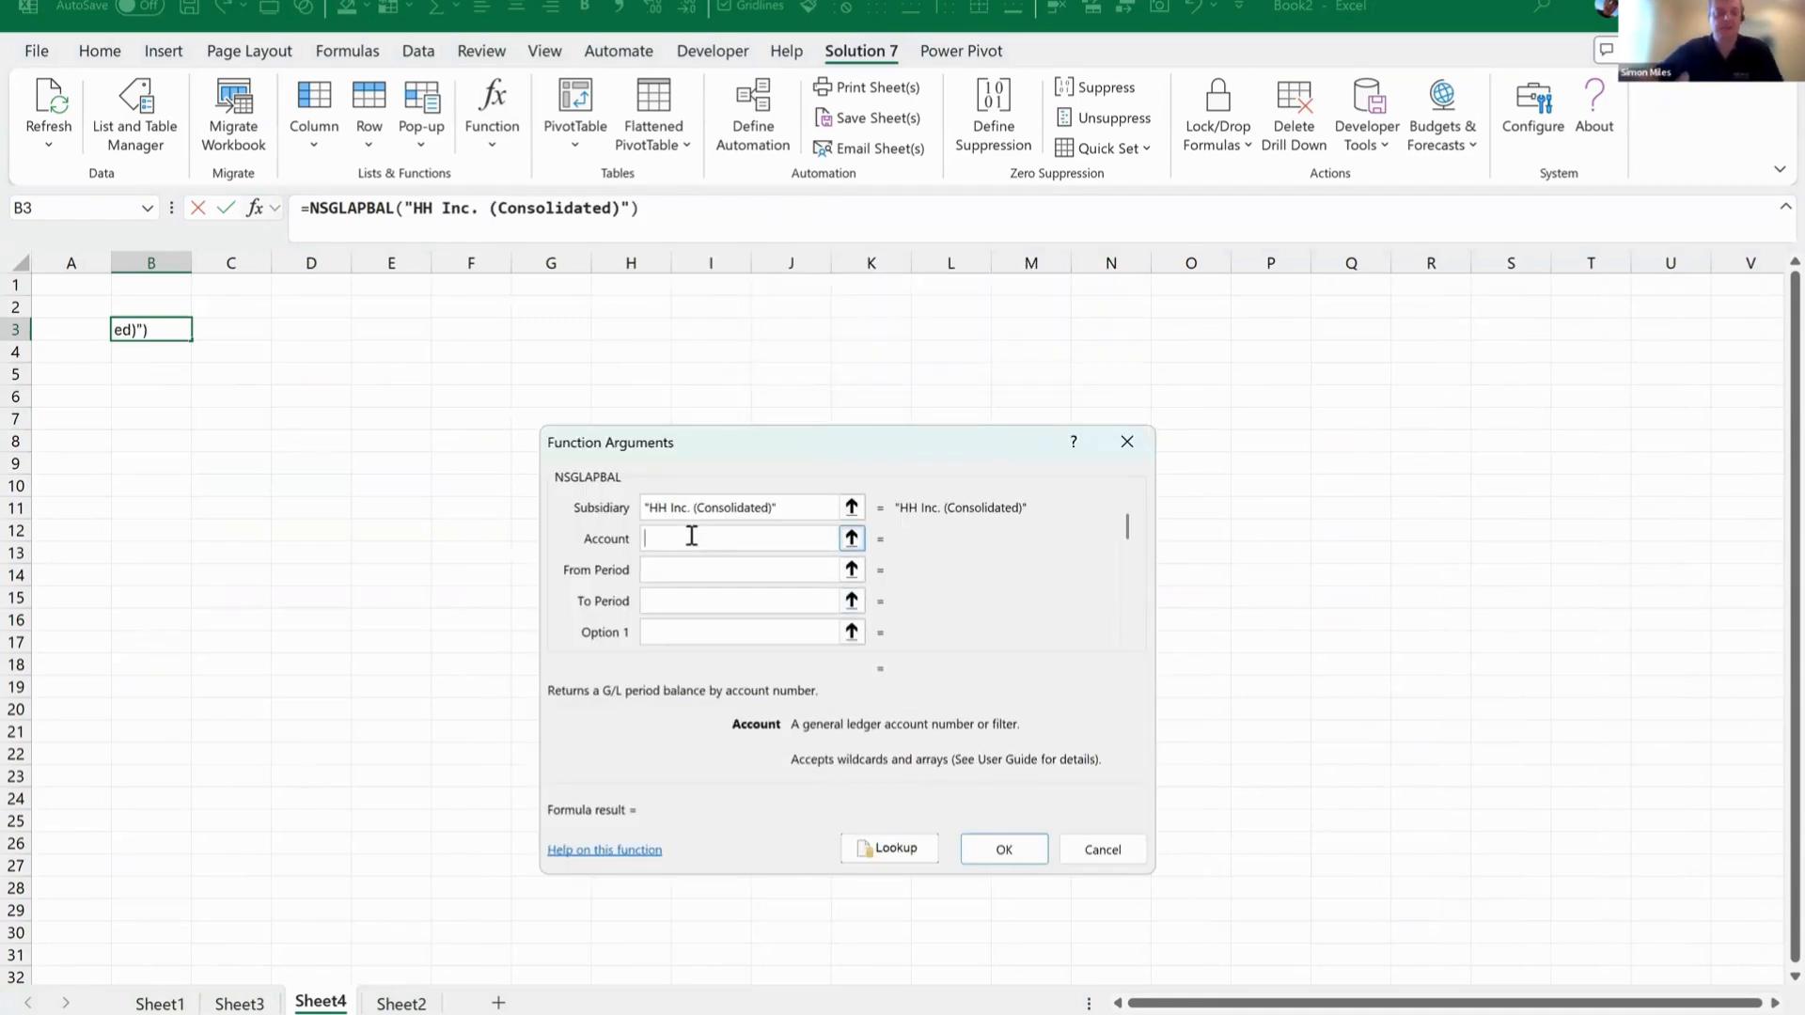
type("1200")
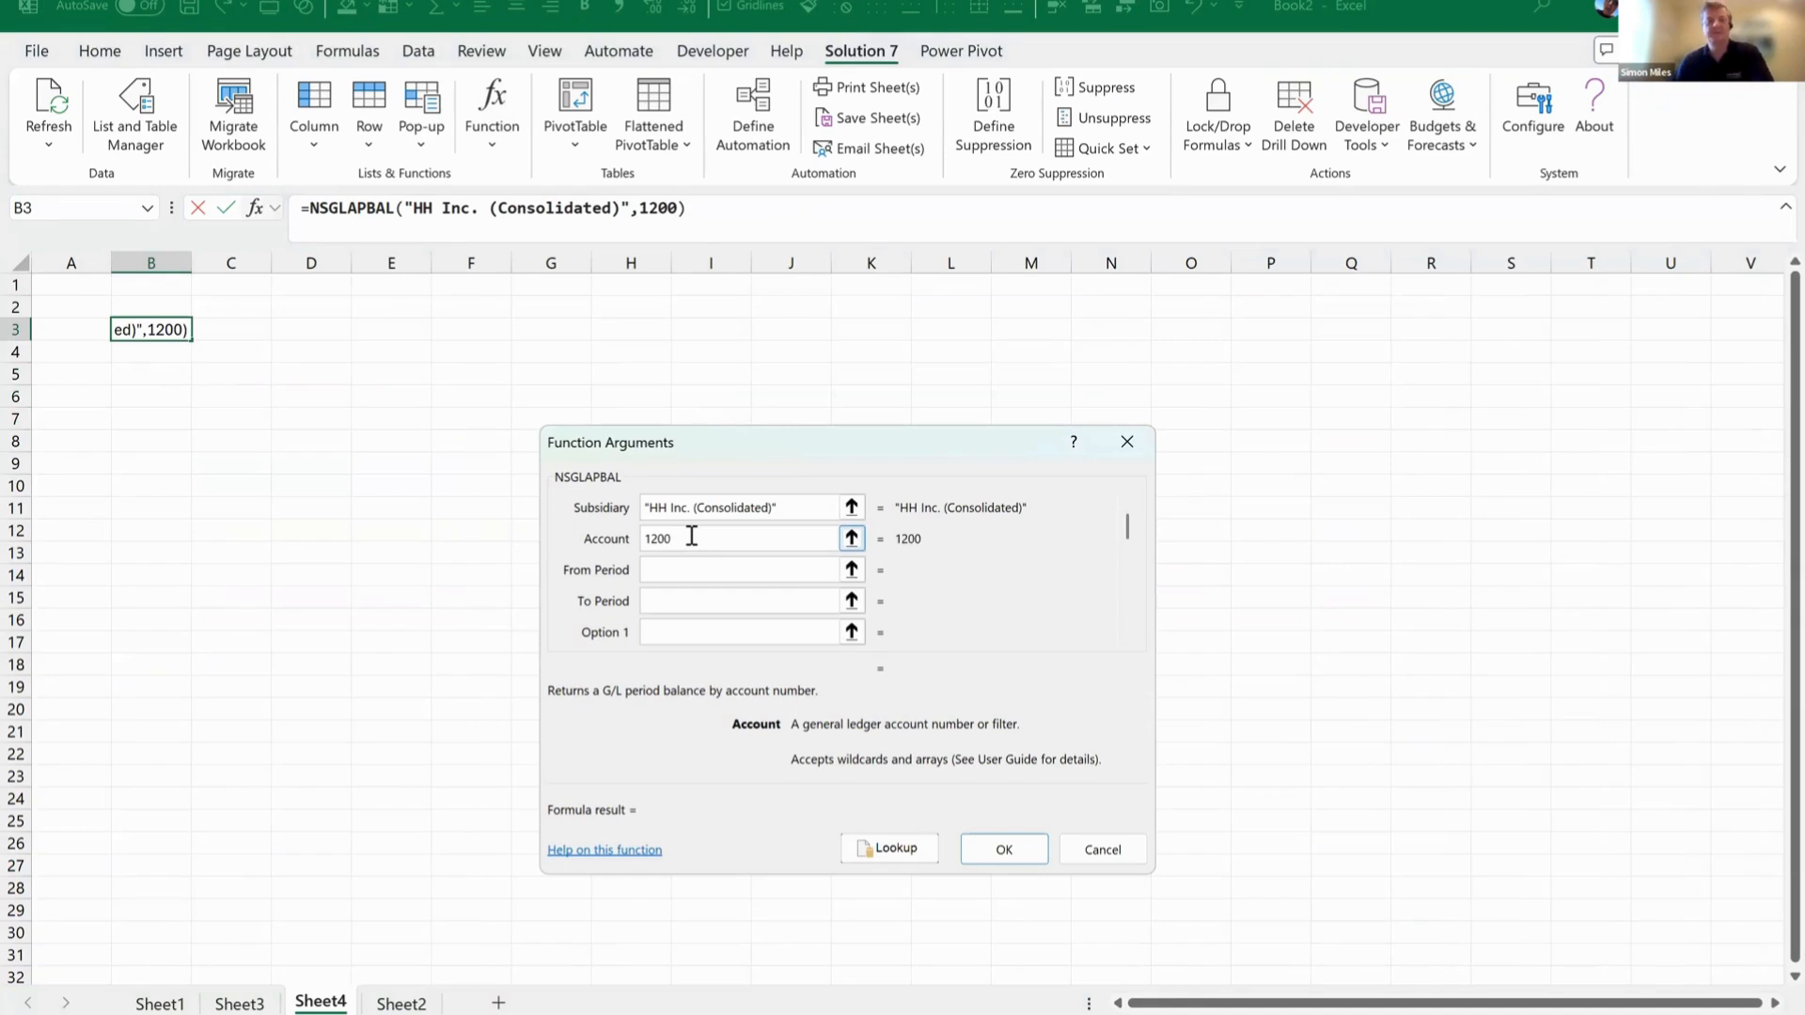
key("Tab")
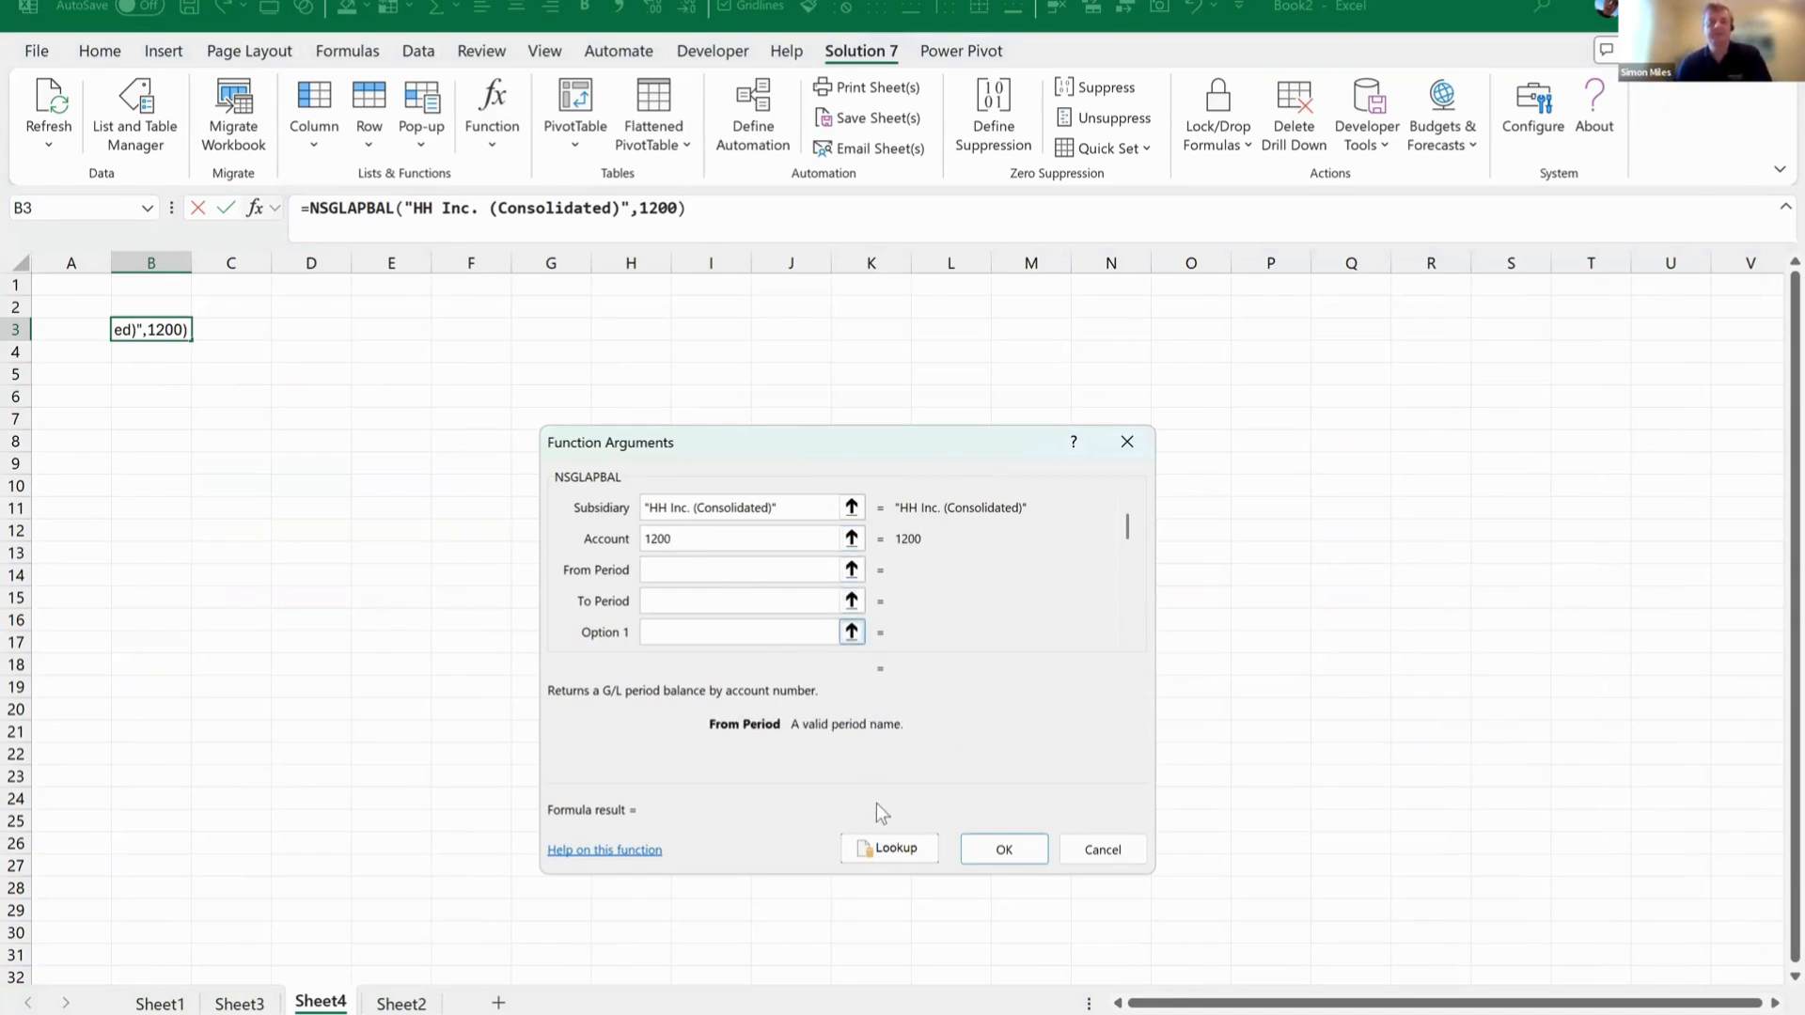
left_click(865, 848)
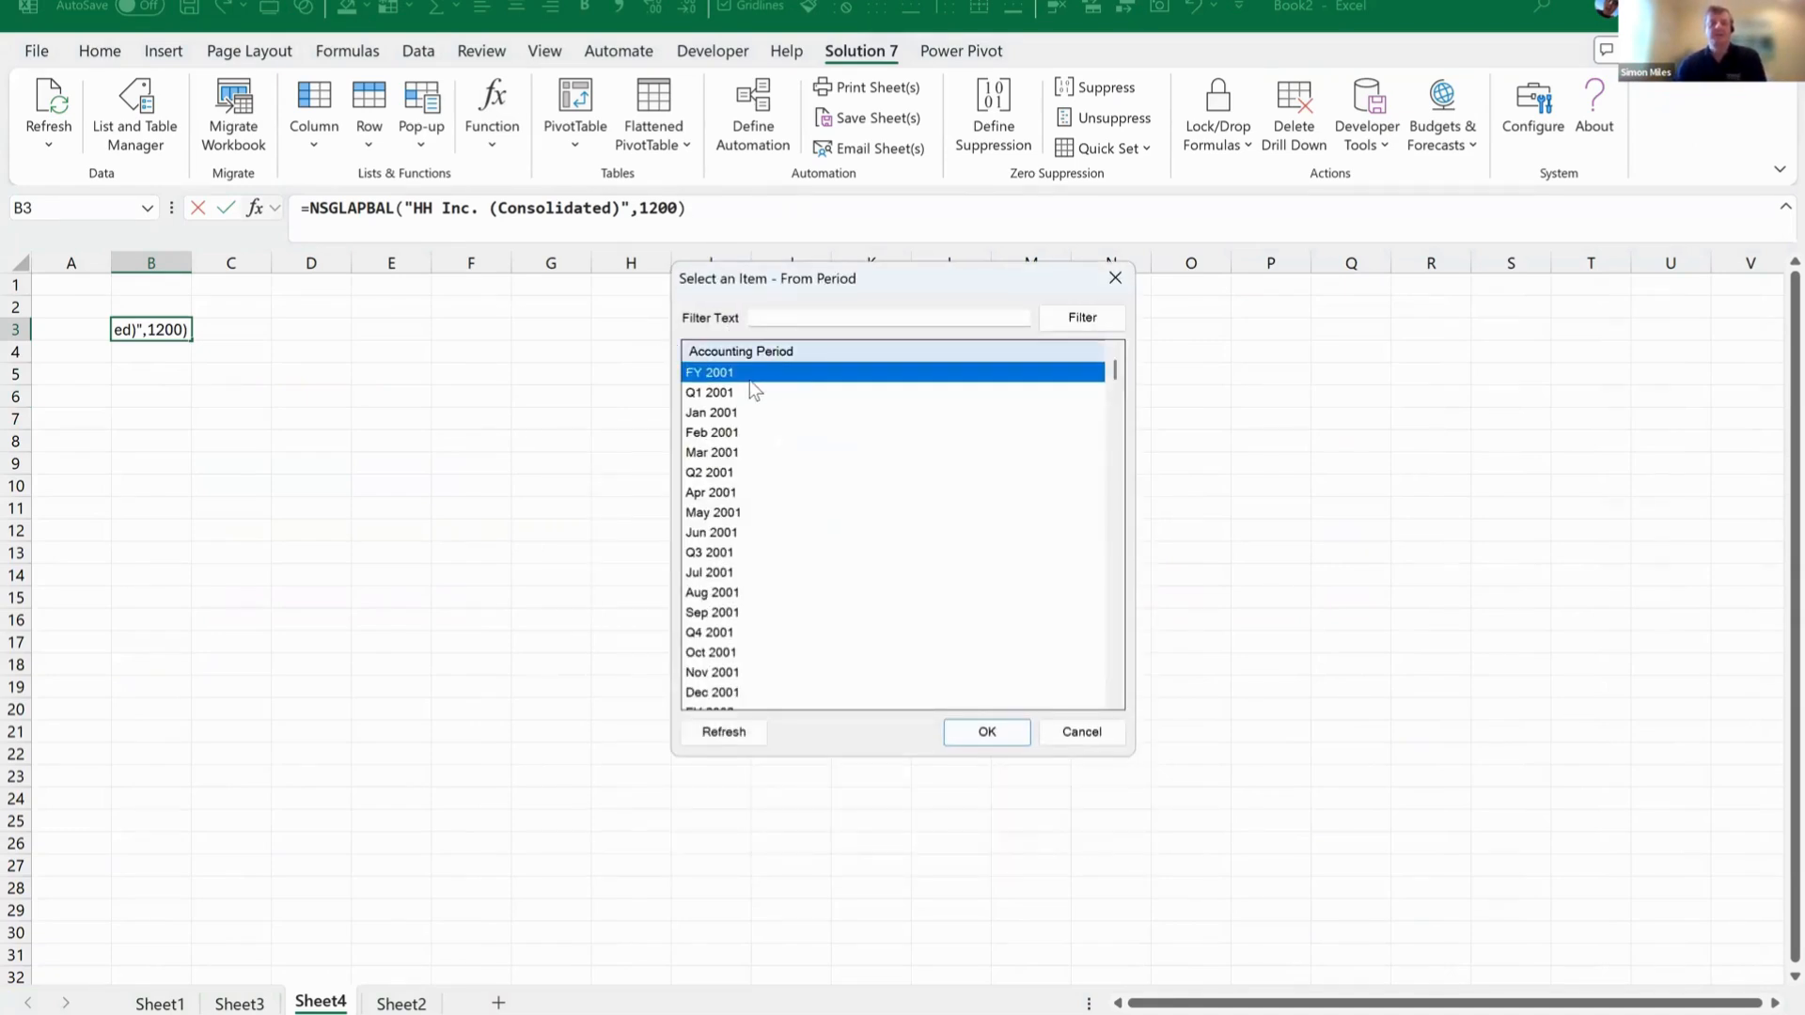
left_click(982, 731)
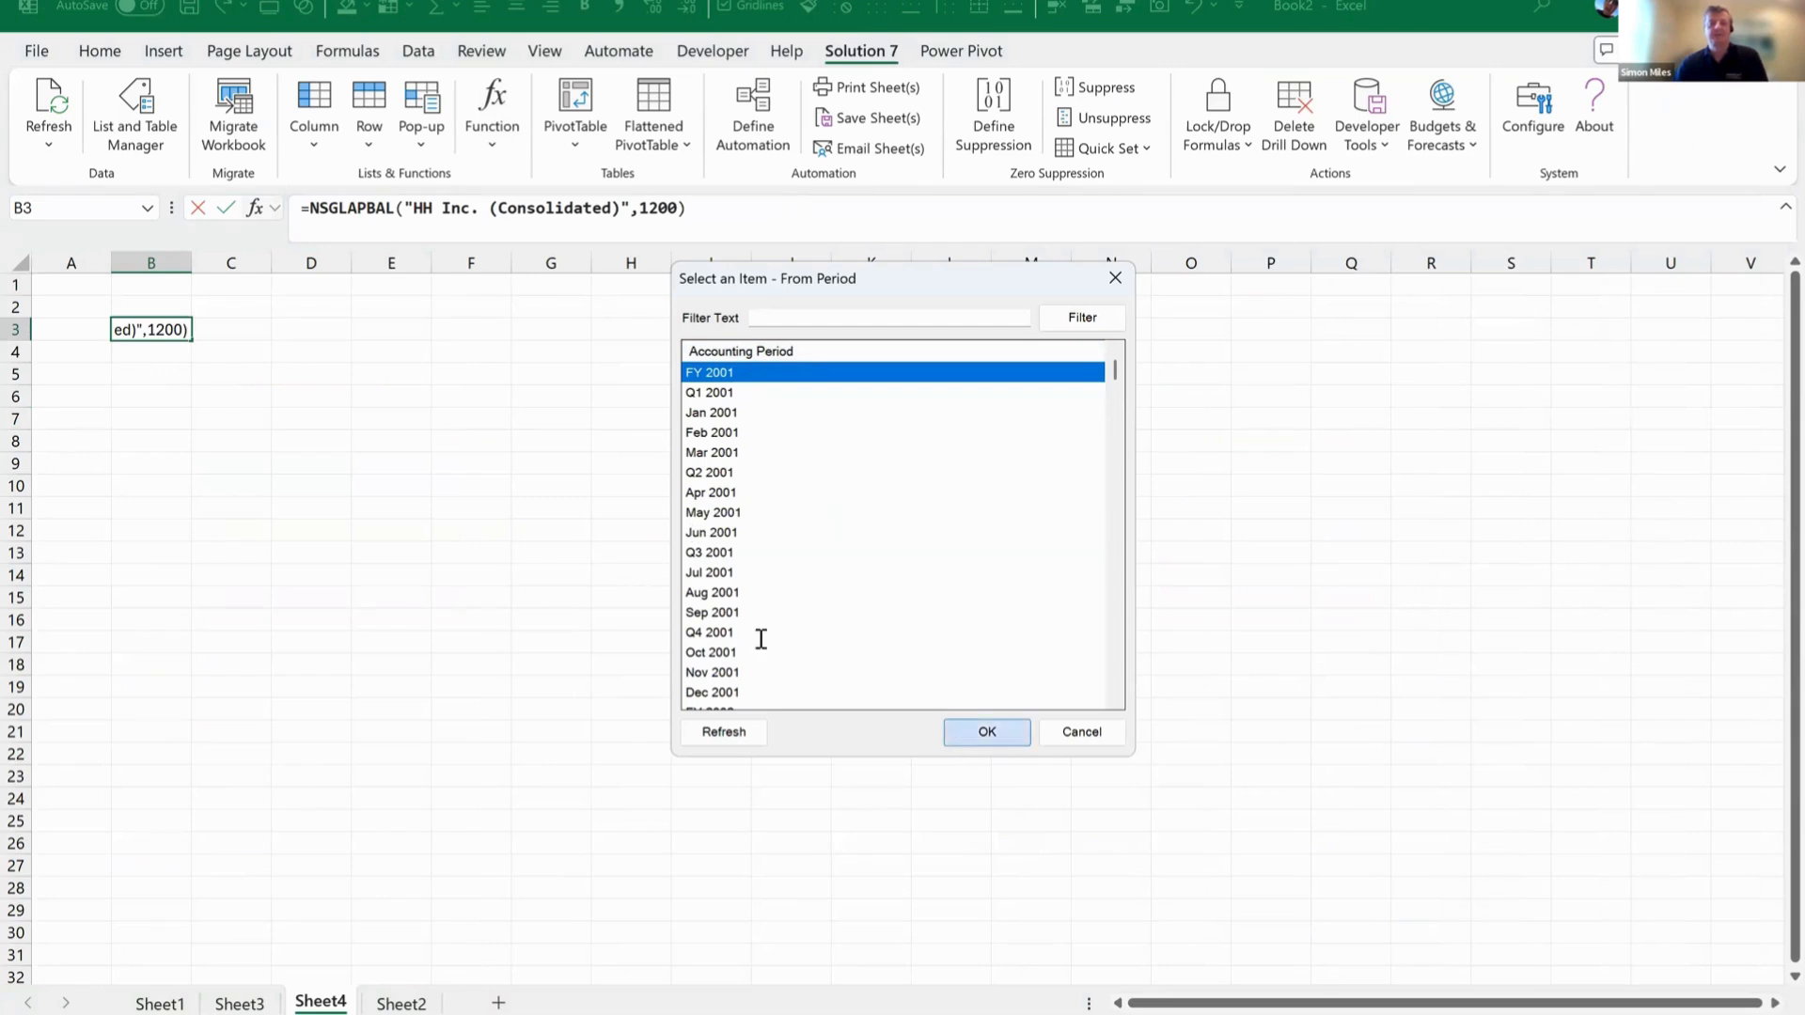
left_click(681, 608)
type("J")
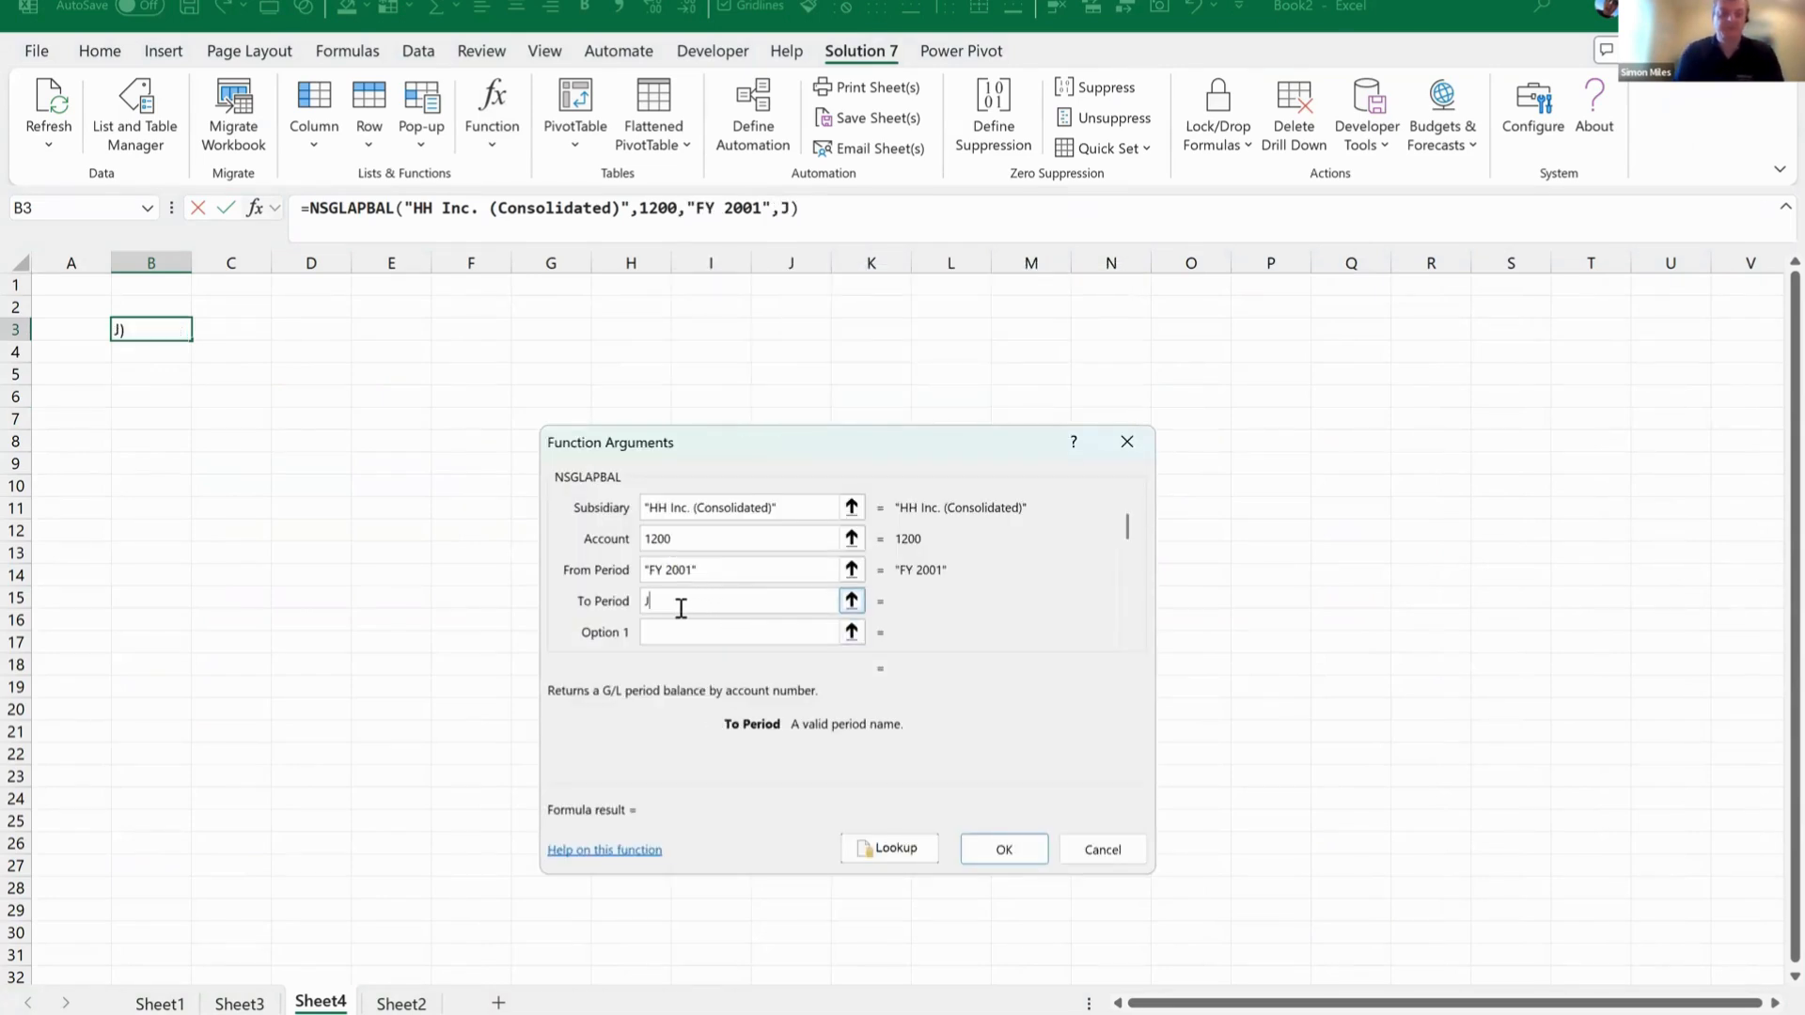
type("an 2023")
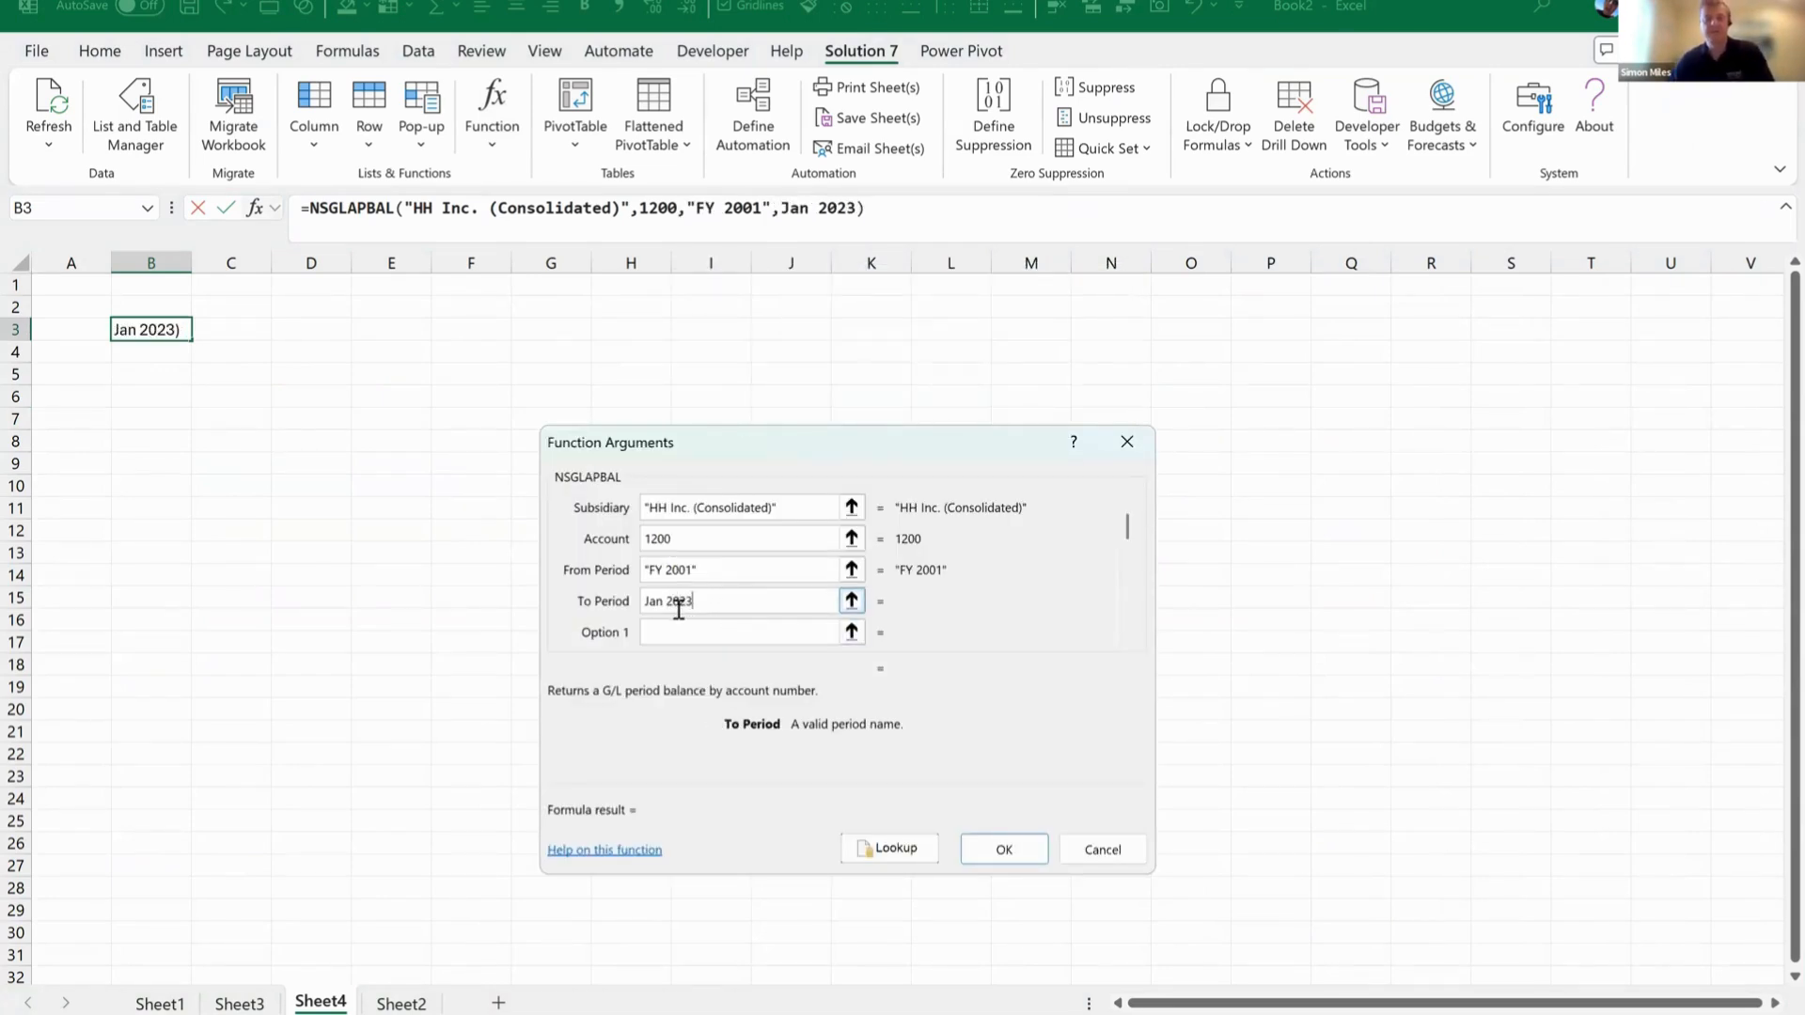
Choose Transaction Type as the function's Option 1 filter field from the lookup list.
left_click(674, 630)
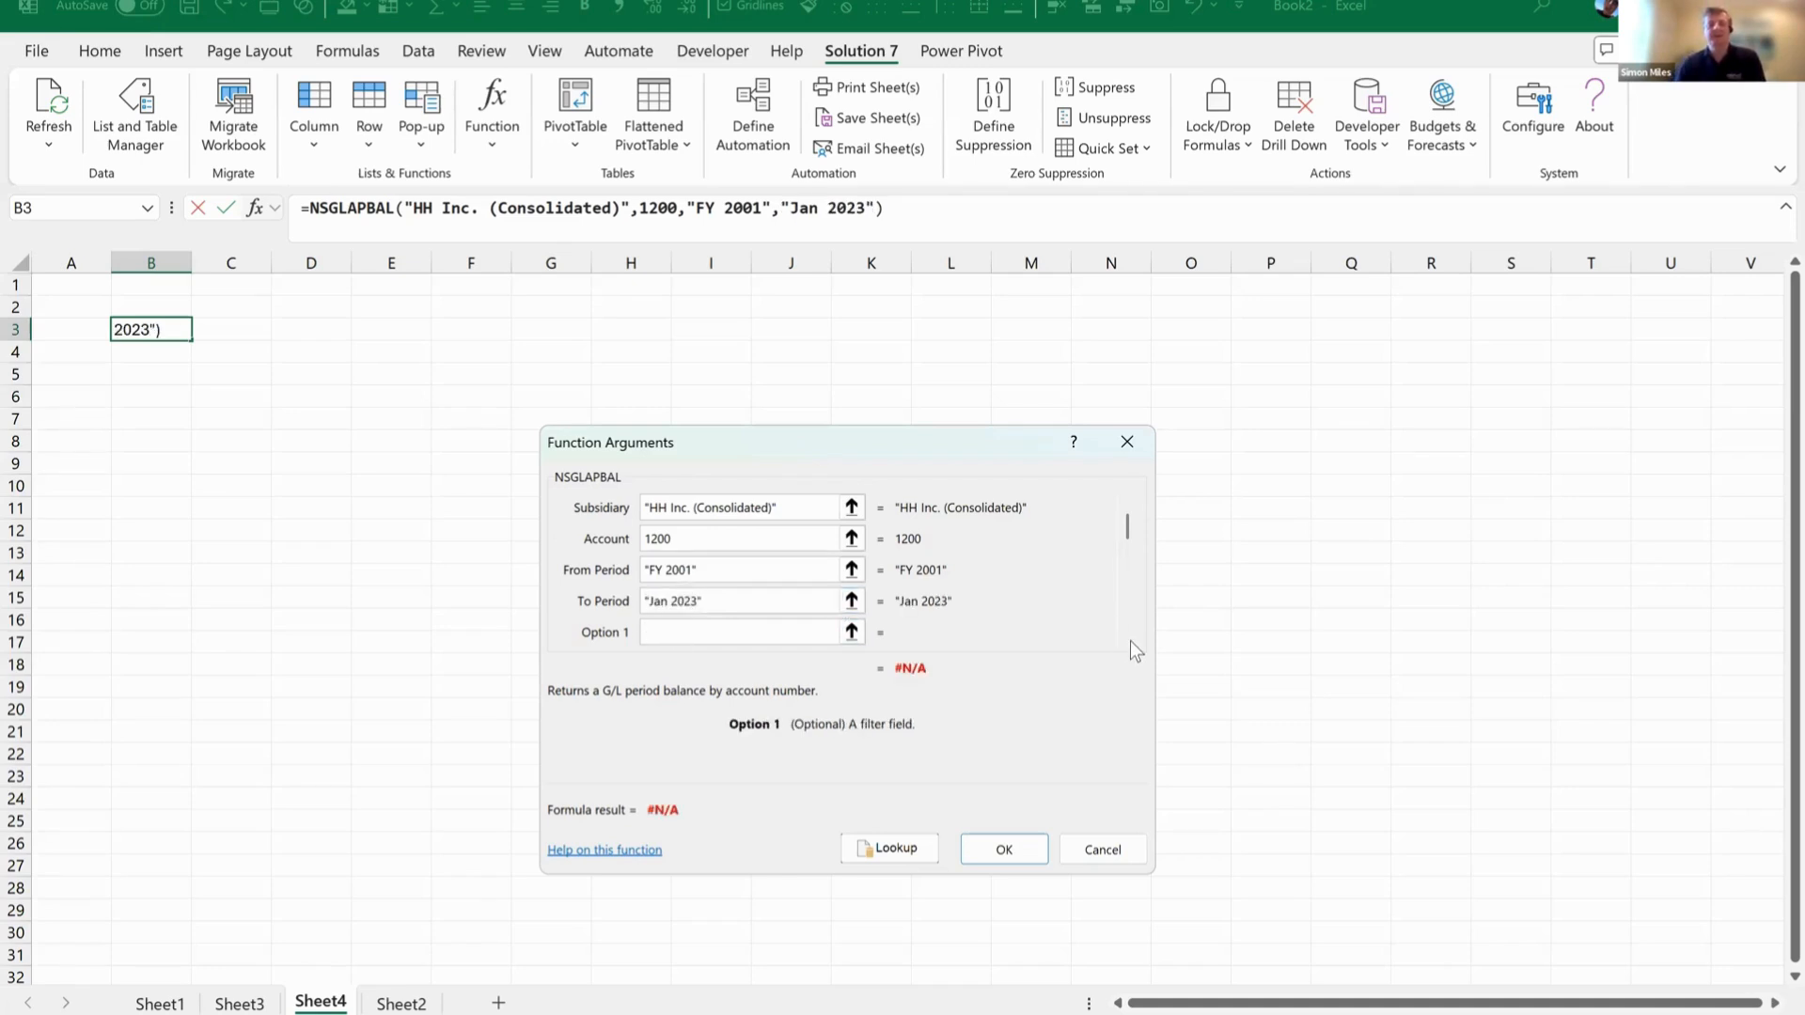
left_click(1127, 635)
left_click(1128, 635)
left_click(755, 570)
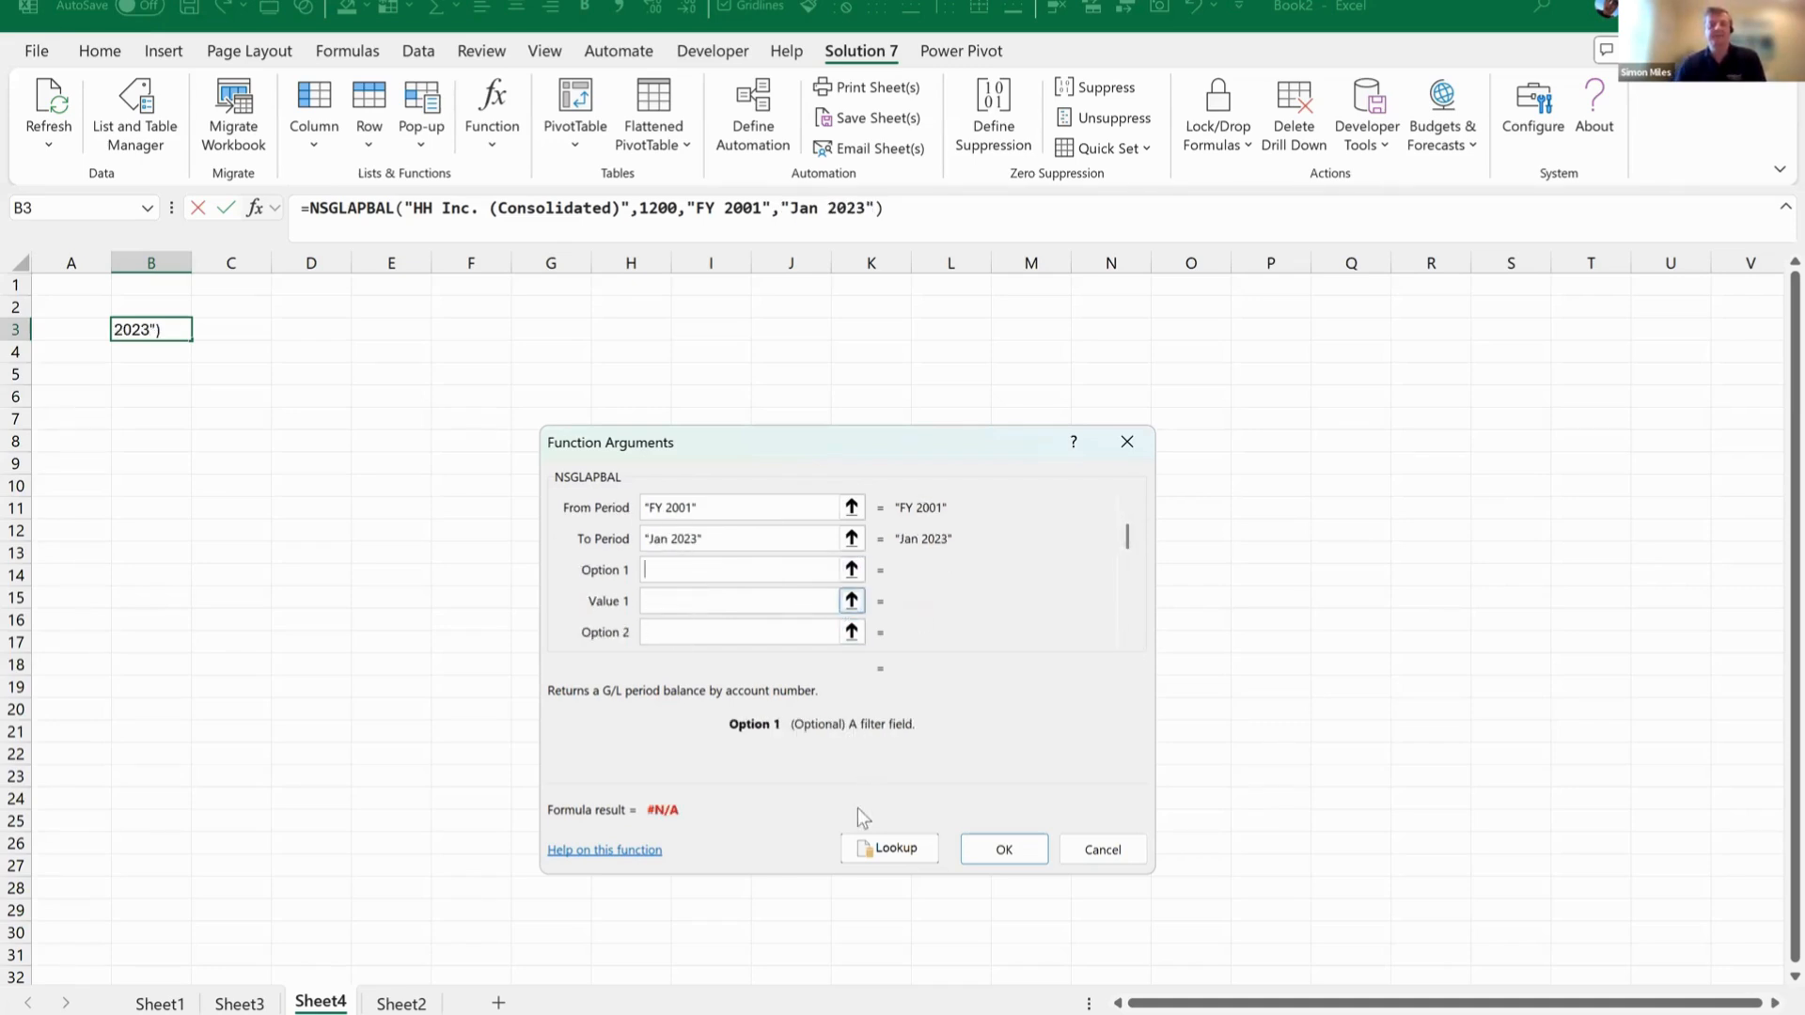
left_click(889, 848)
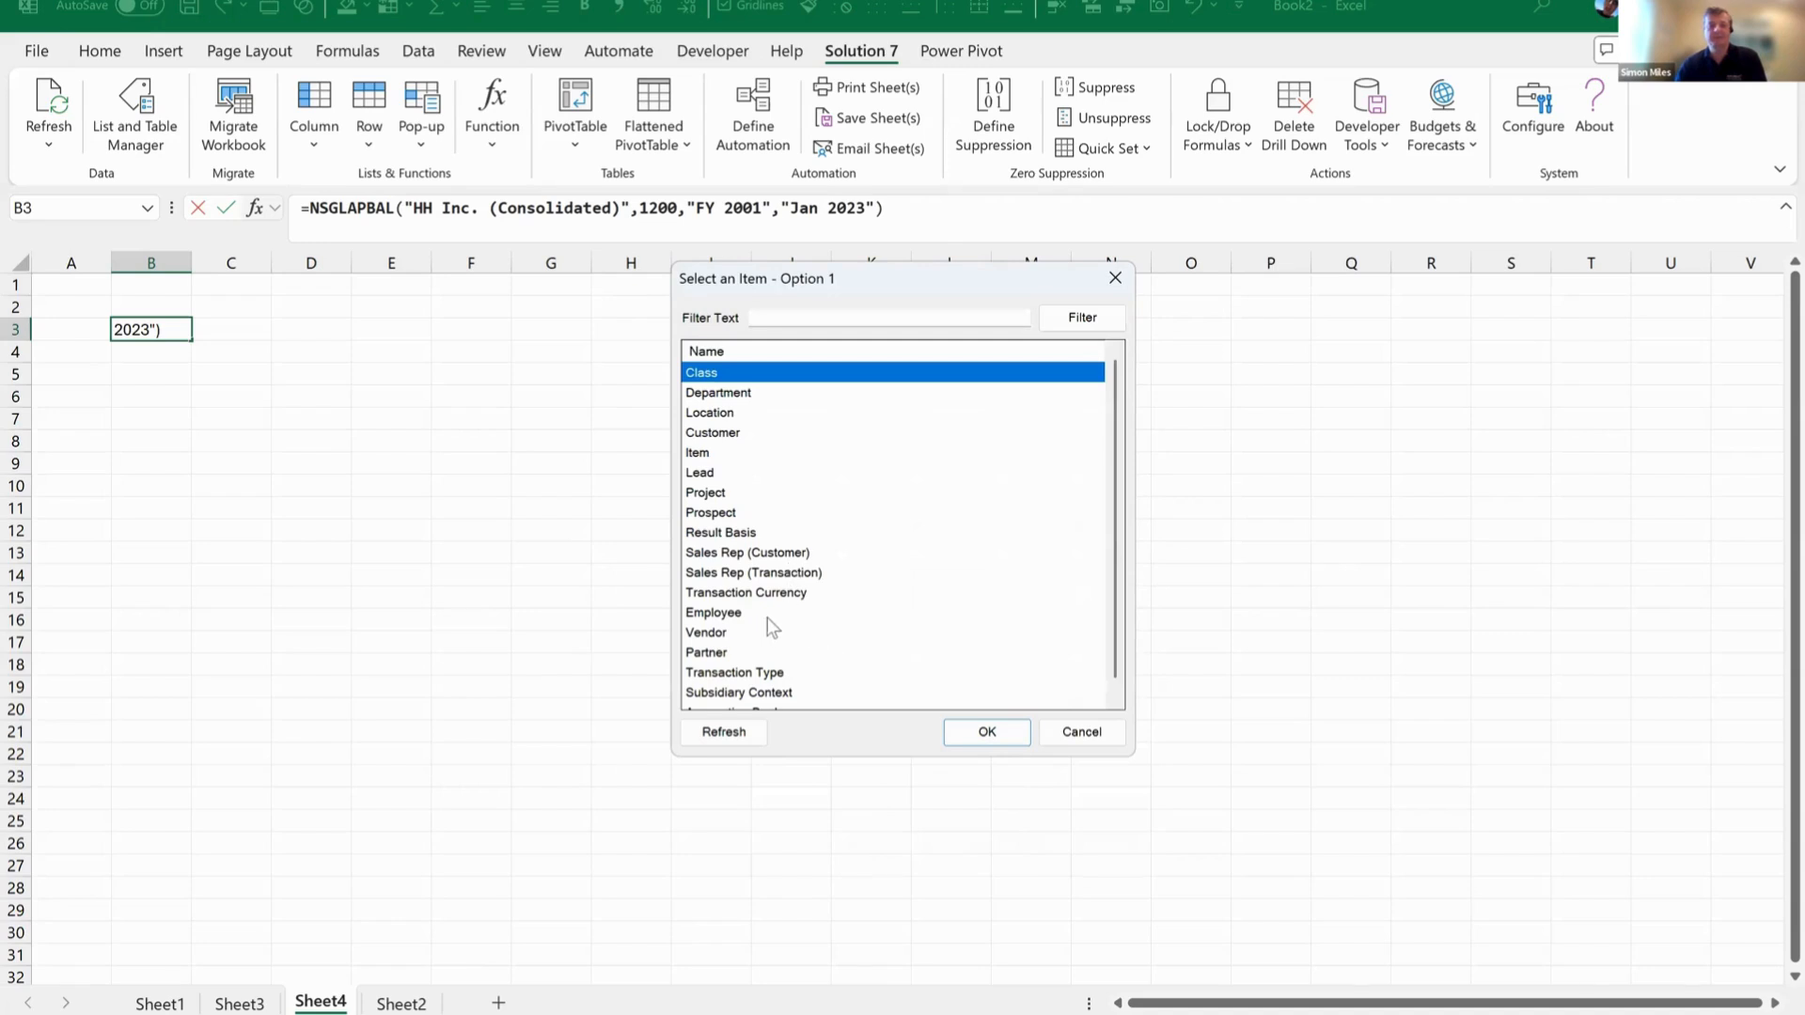
scroll(769, 625, "down", 1)
left_click(773, 653)
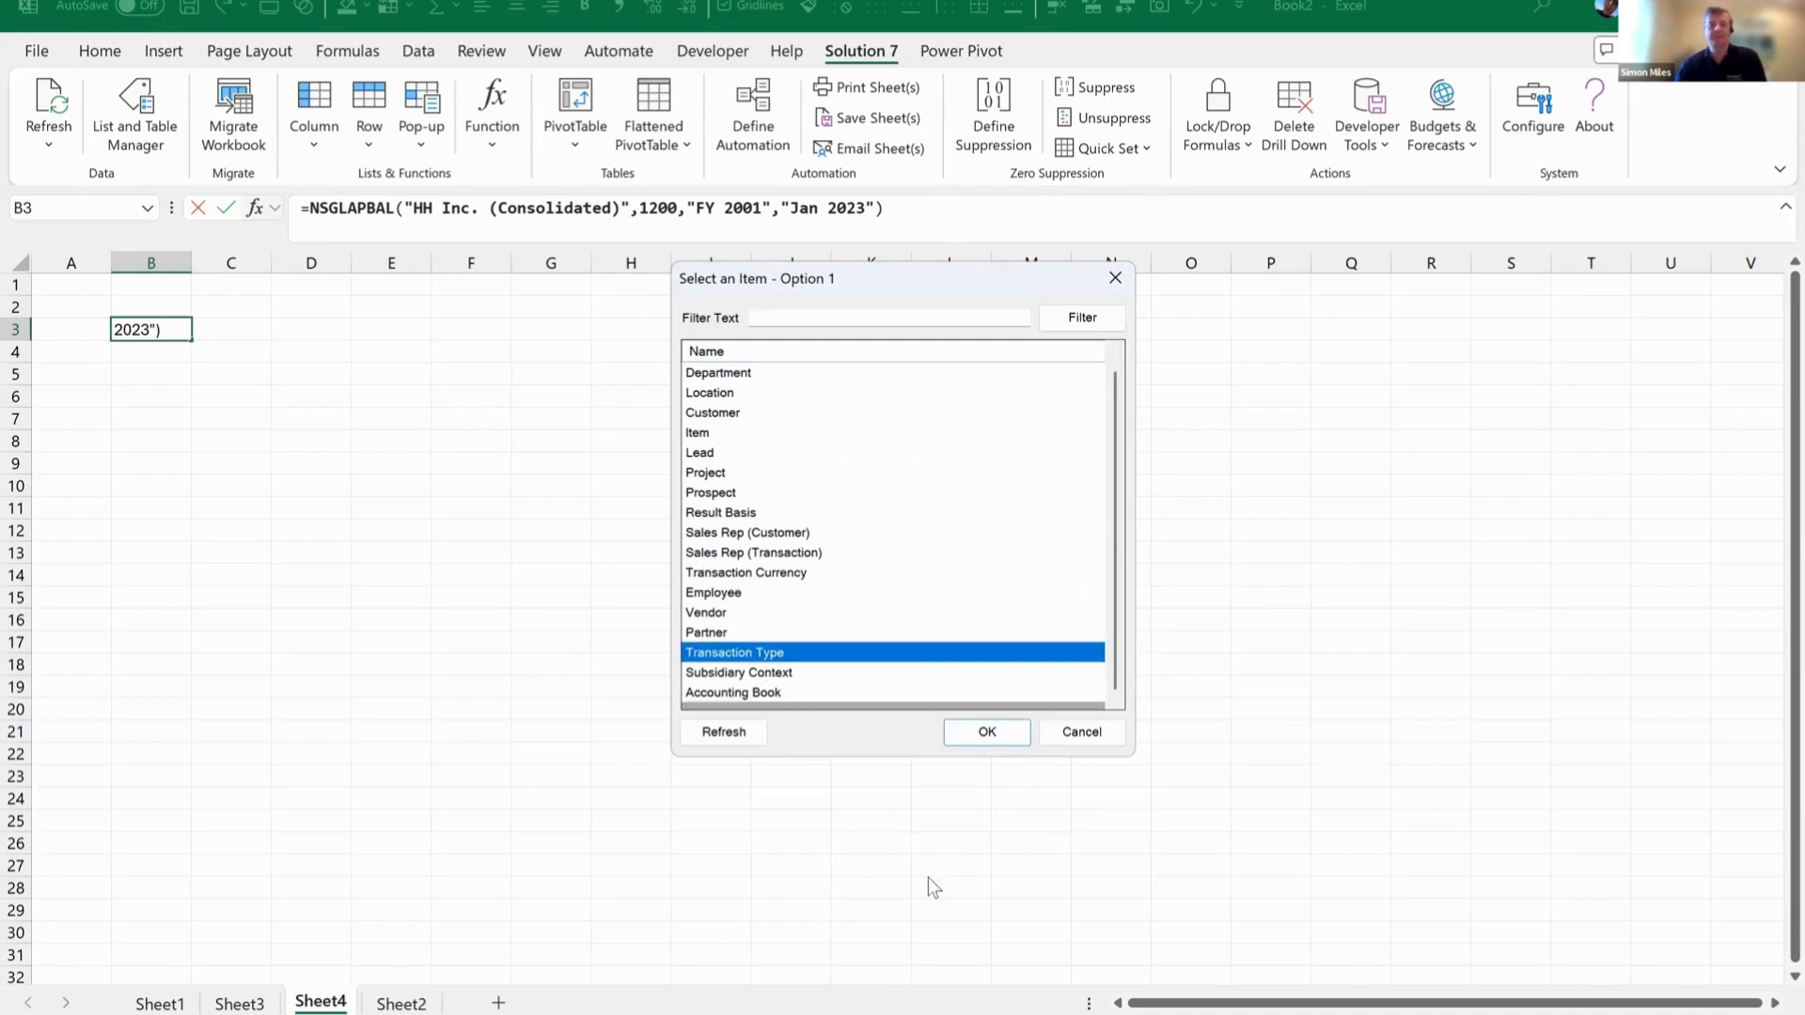
left_click(977, 734)
Choose Item Receipt as Value 1, enter the finished function in B3 and widen column B.
left_click(693, 600)
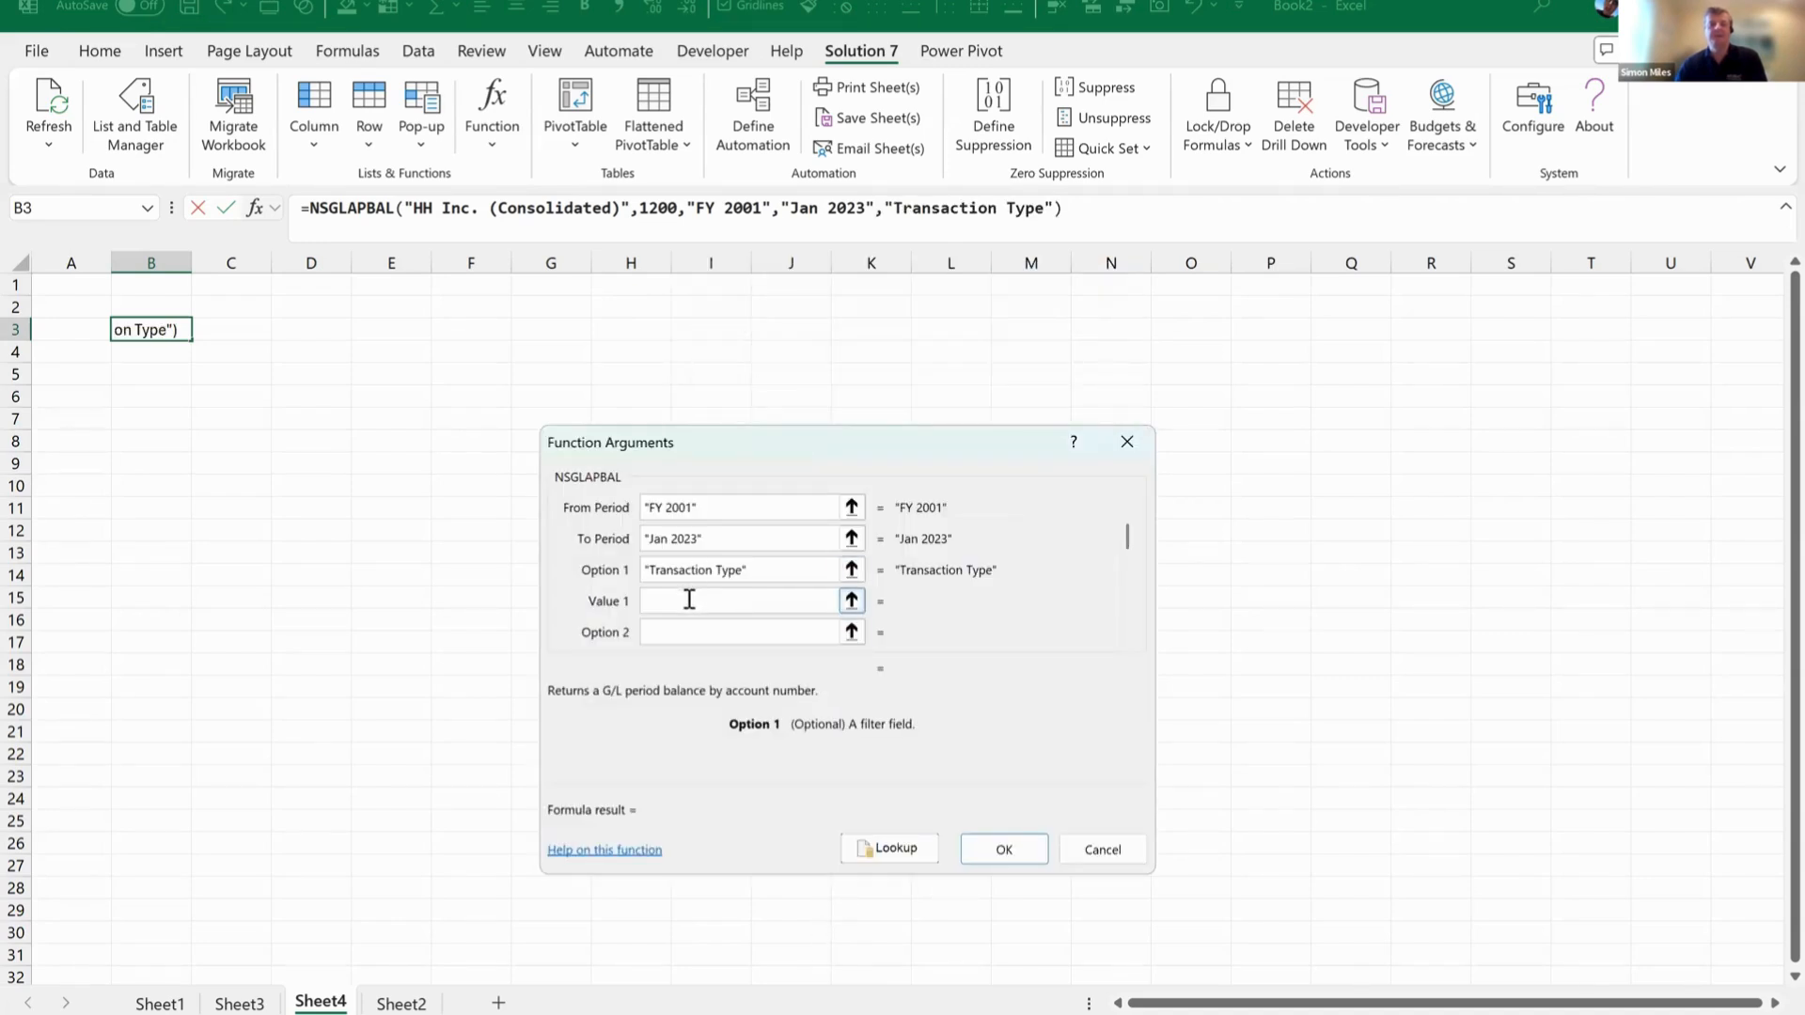
left_click(890, 848)
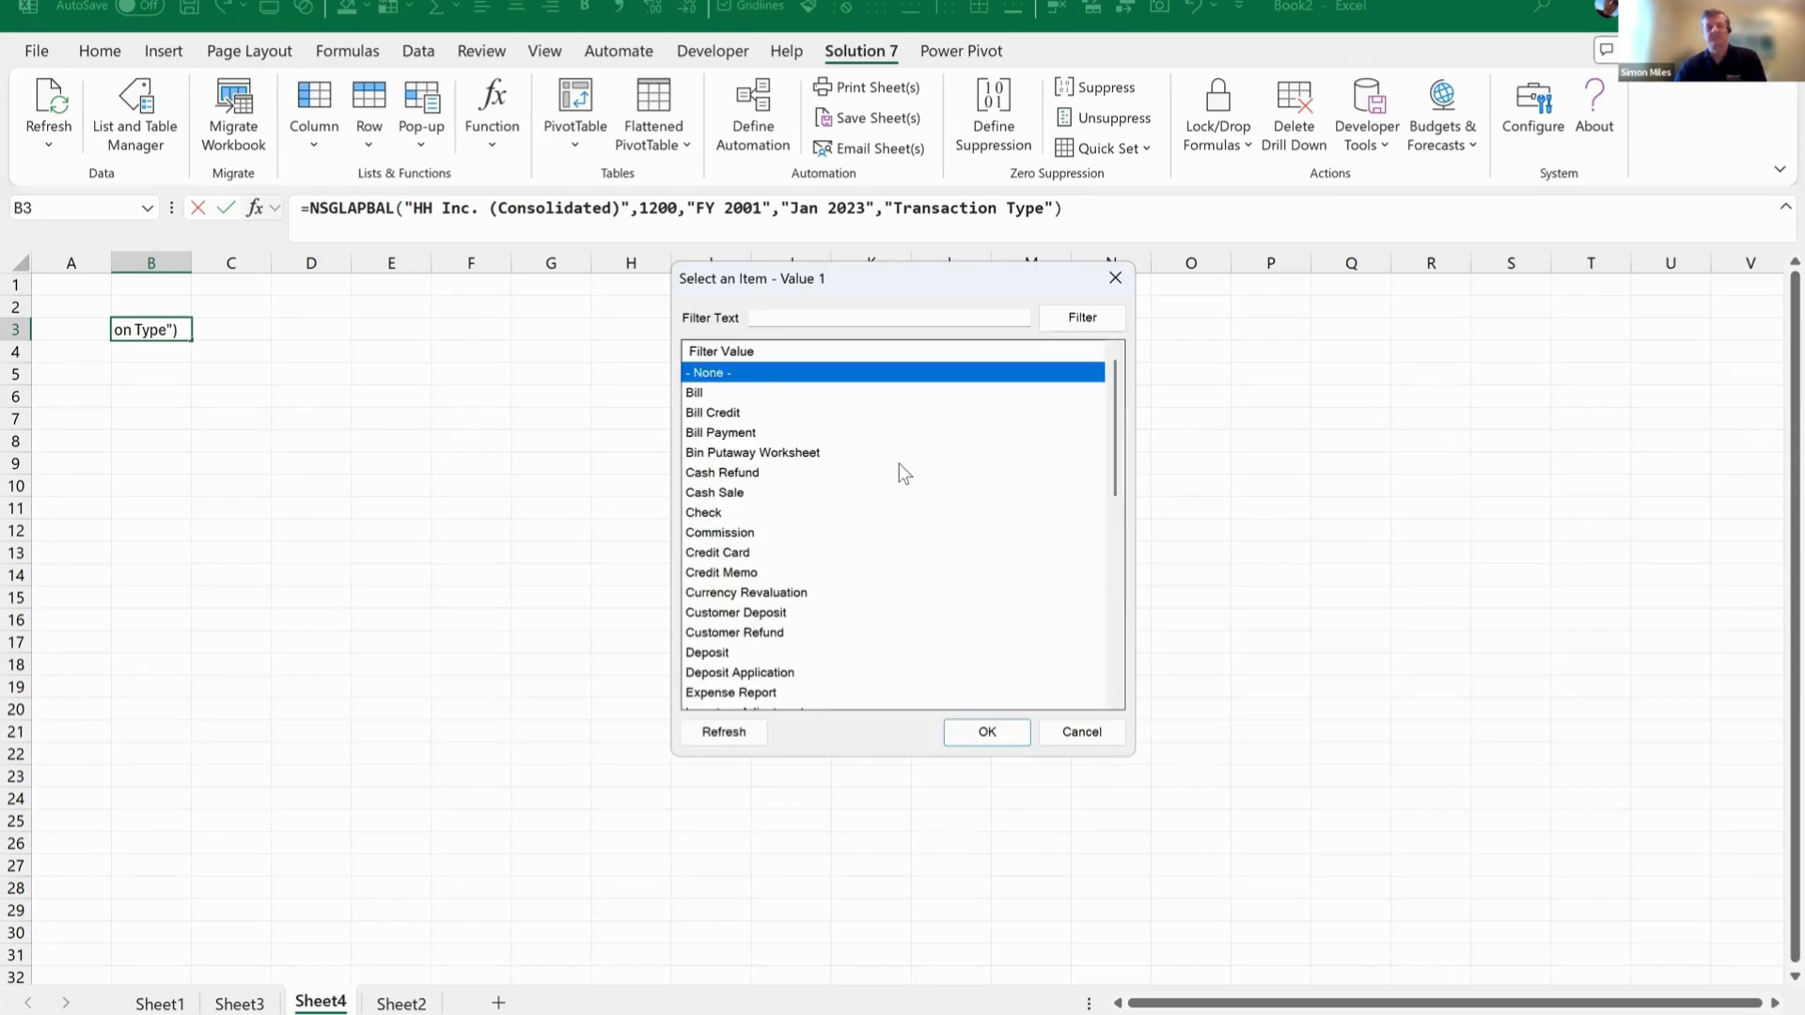
scroll(901, 473, "down", 5)
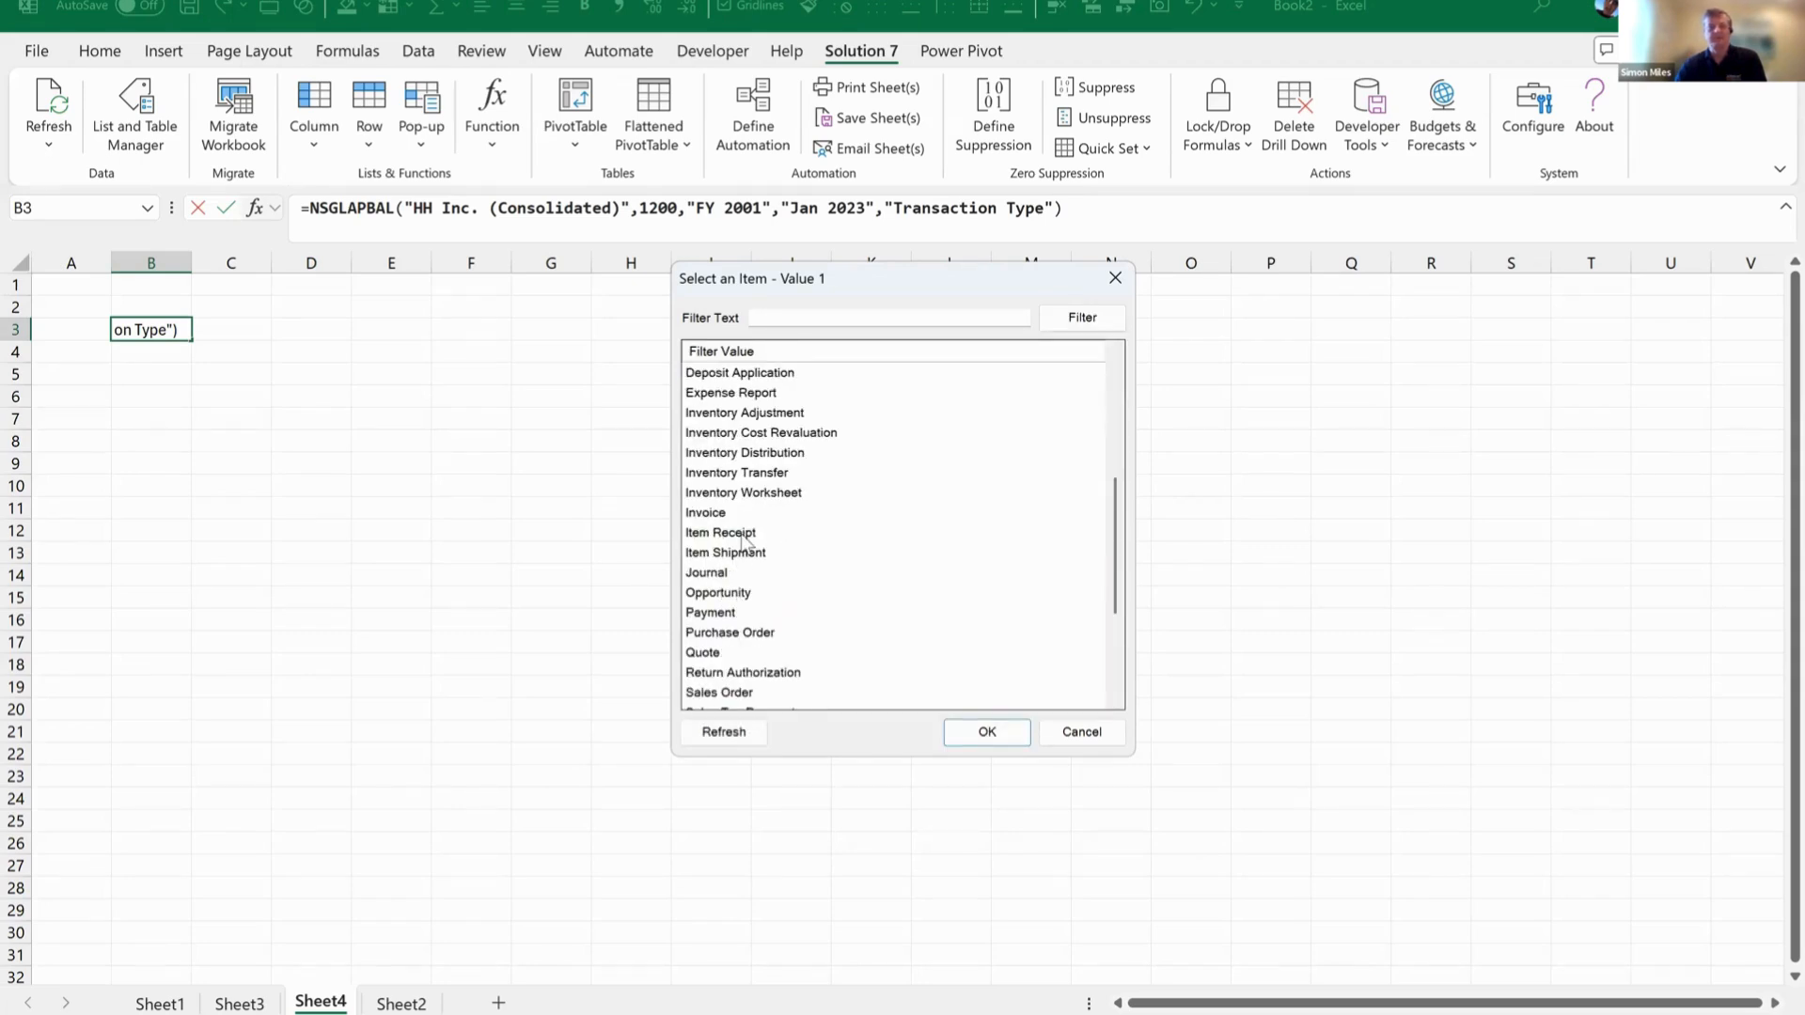
left_click(743, 533)
left_click(961, 736)
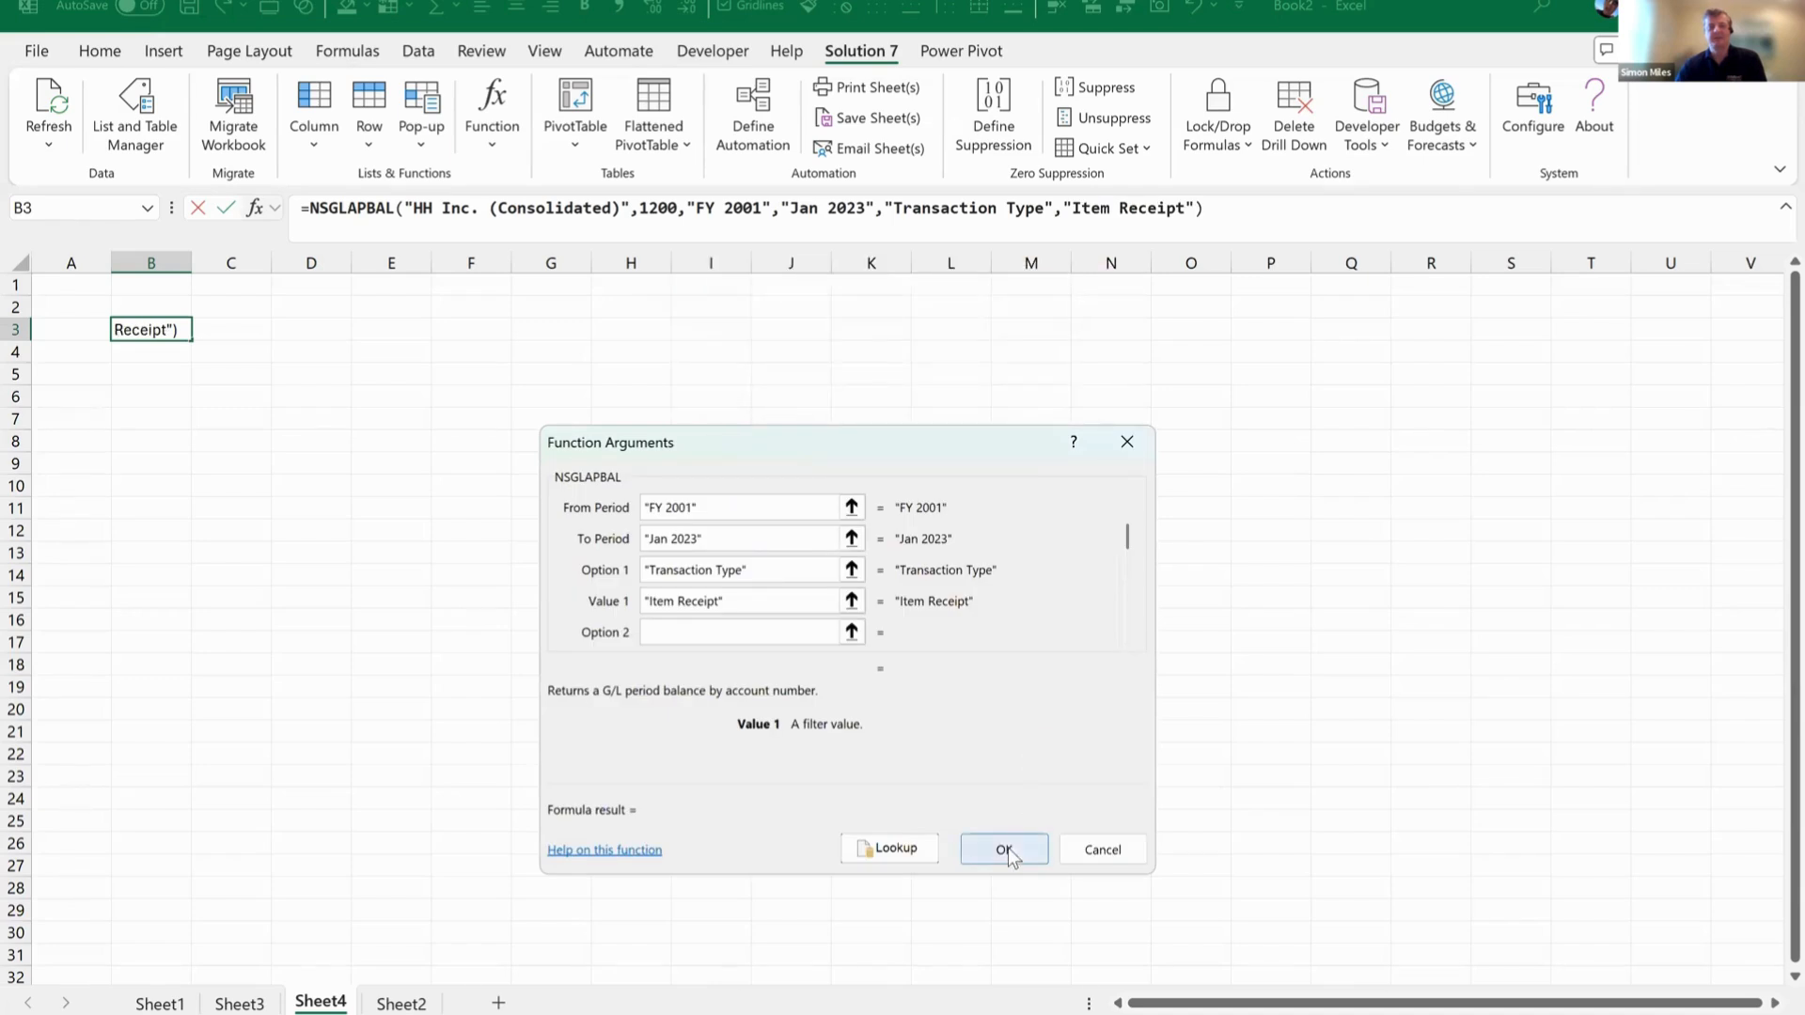
key("Return")
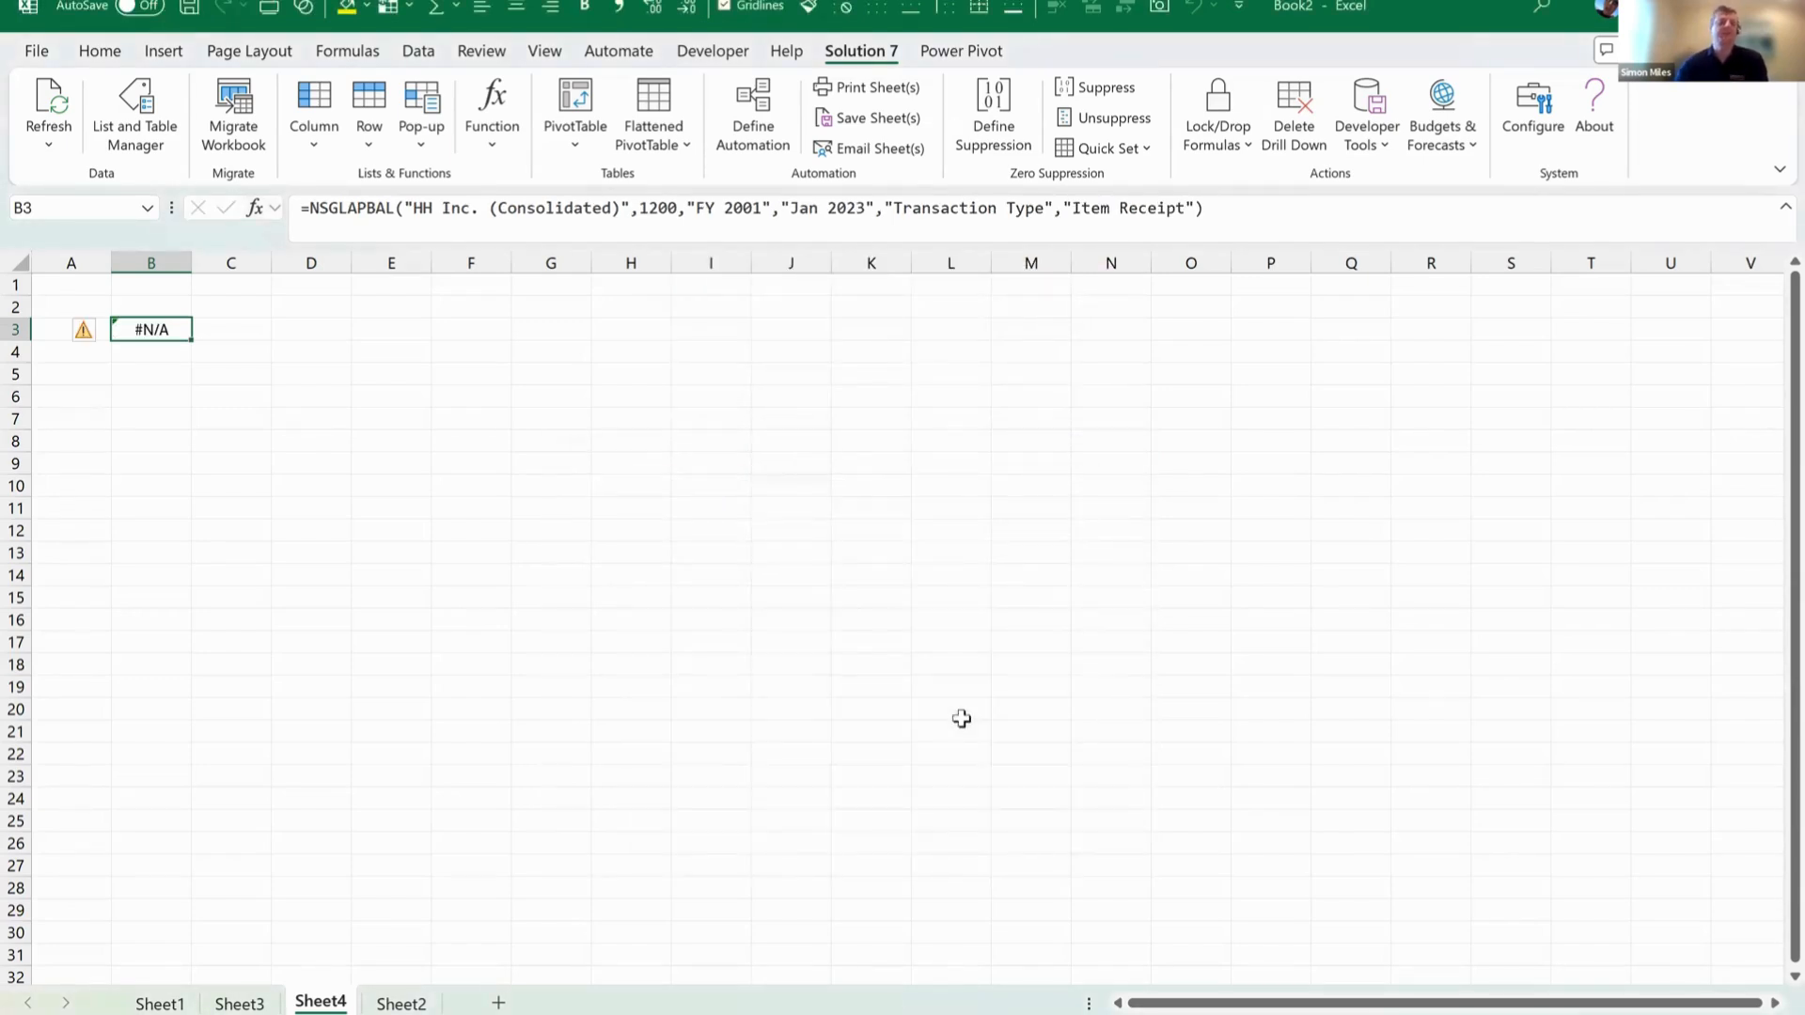
left_click_drag(194, 263, 251, 265)
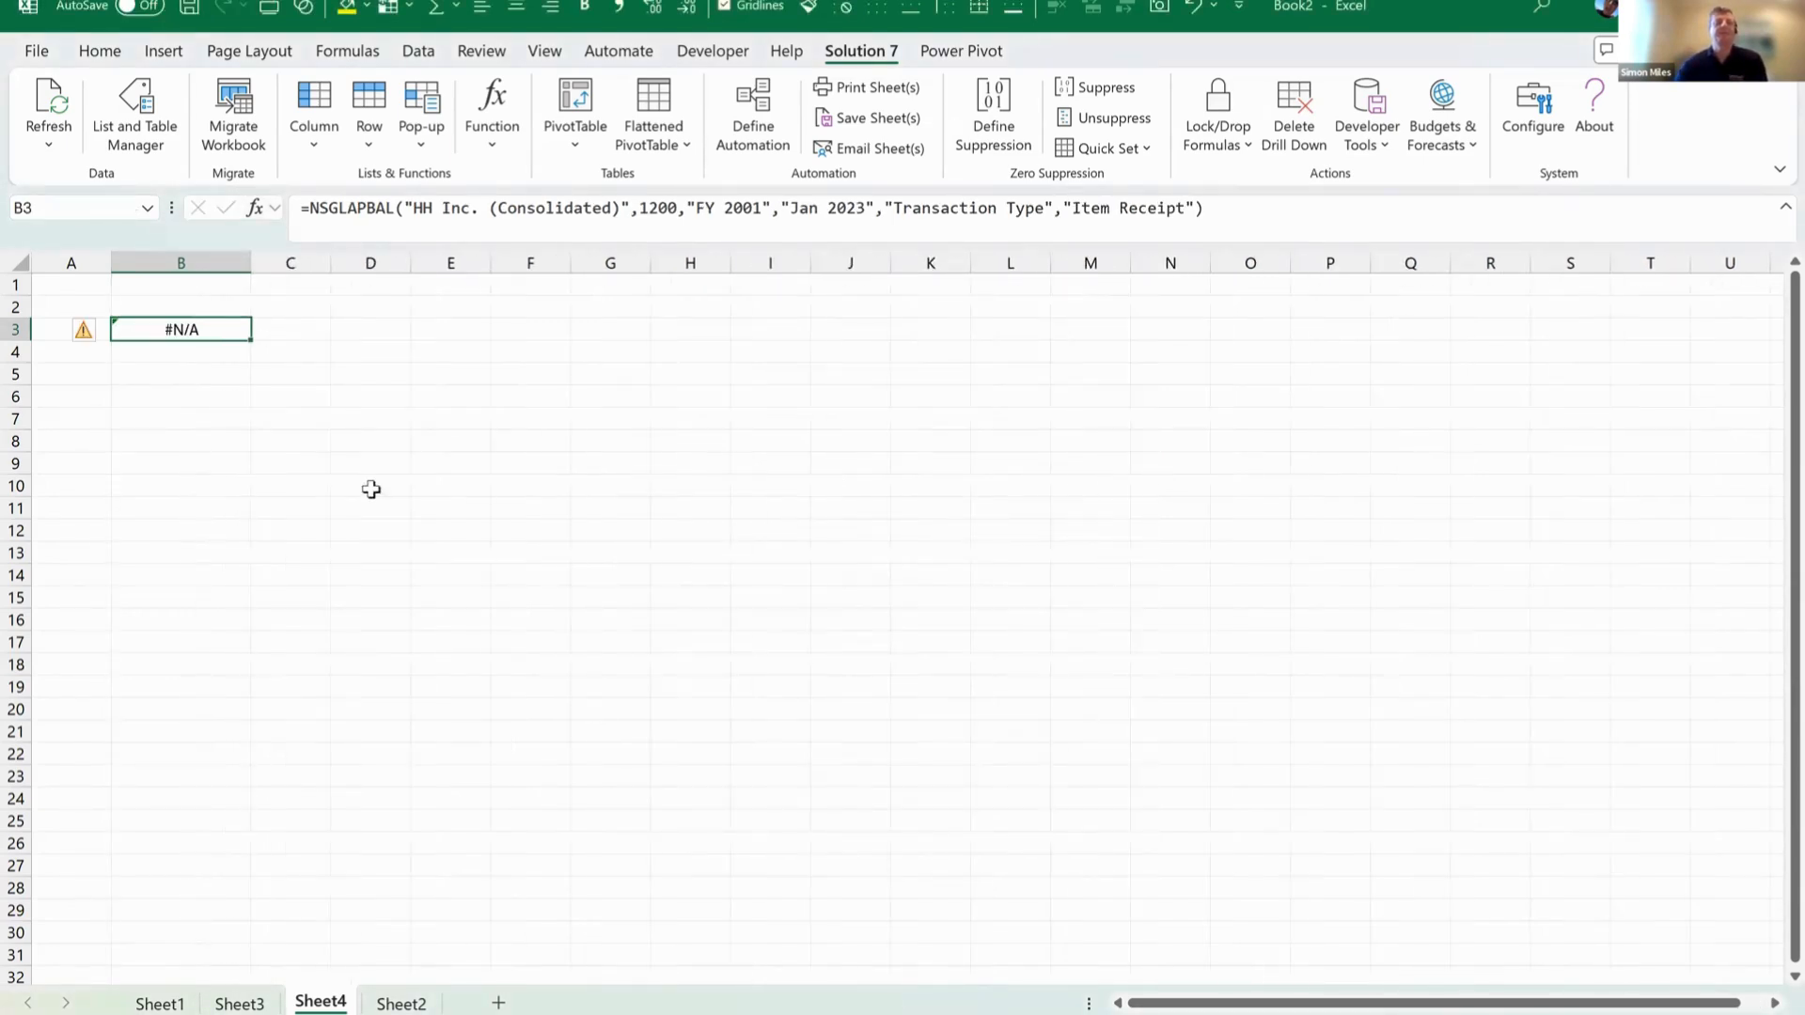